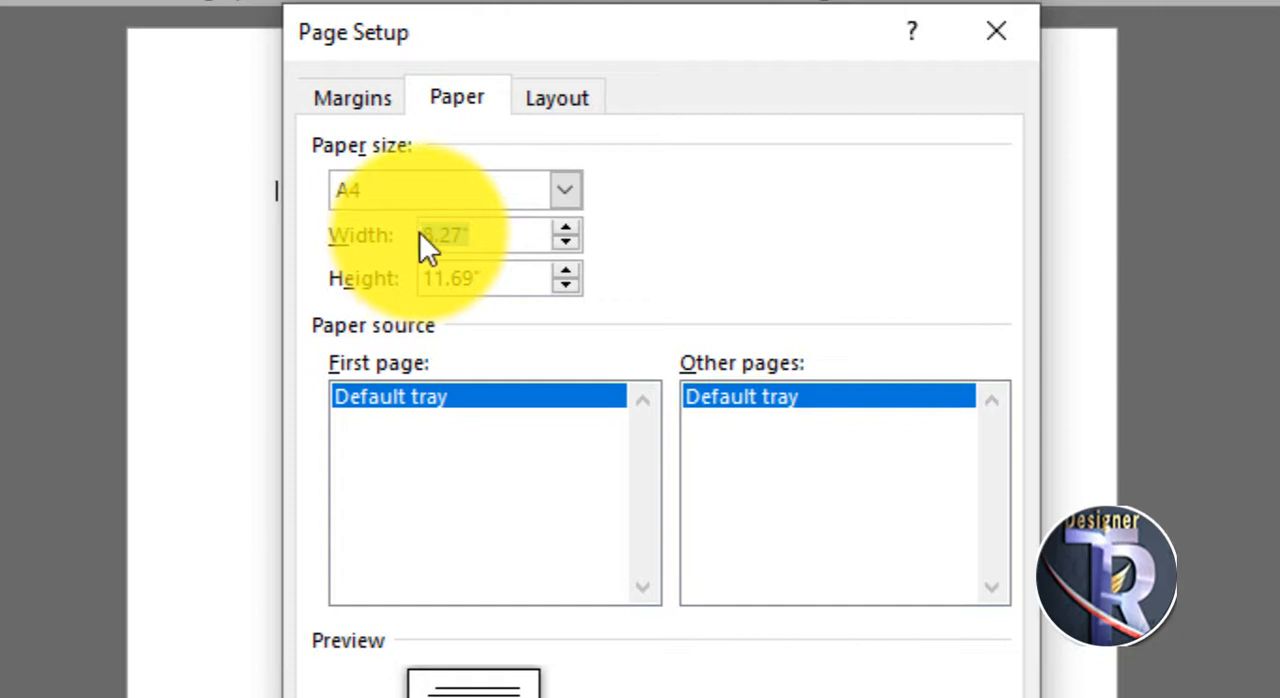
- Set a custom paper size of 10 inches wide by 10 inches high for the whole document
{"action": "type", "text": "10"}
{"action": "key", "text": "Tab"}
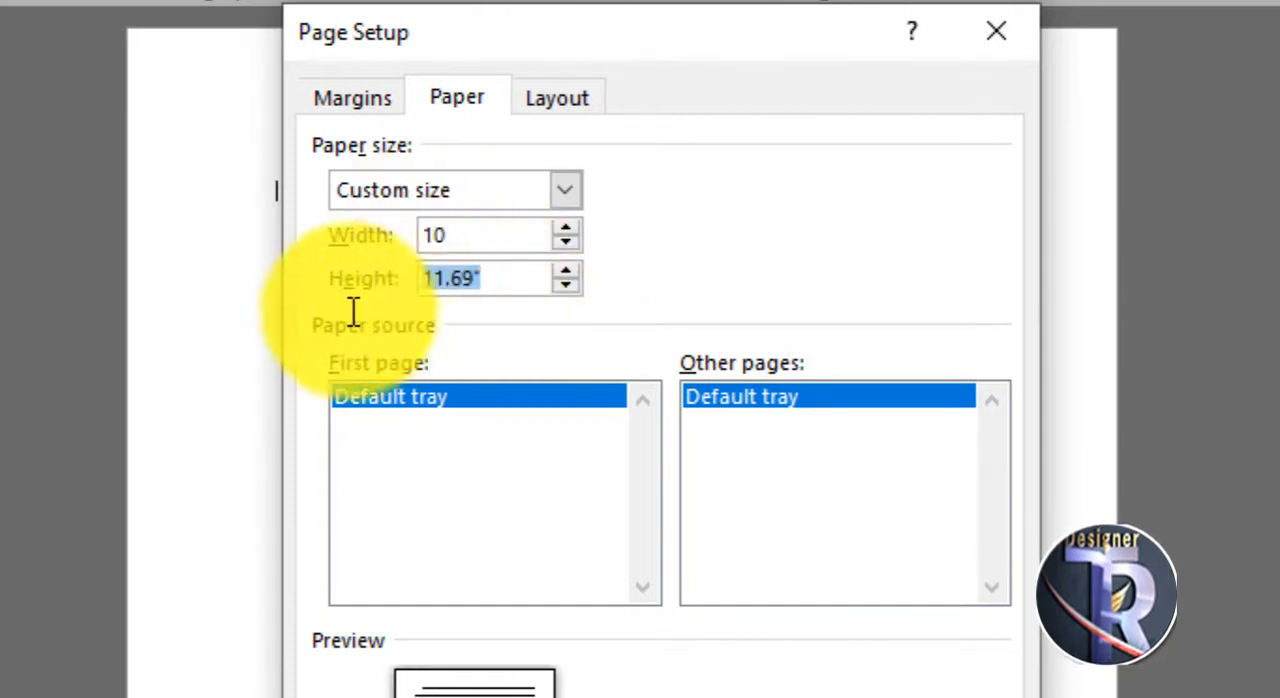
{"action": "type", "text": "10"}
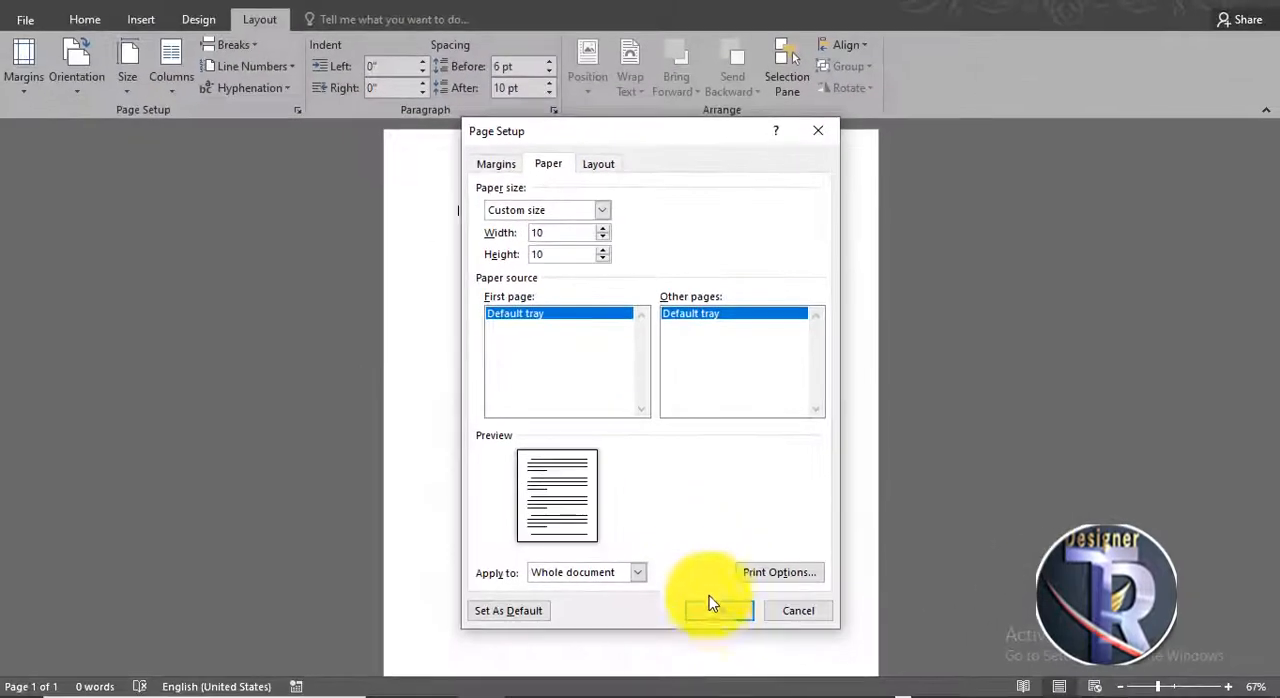
{"action": "left_click", "coordinate": [709, 612]}
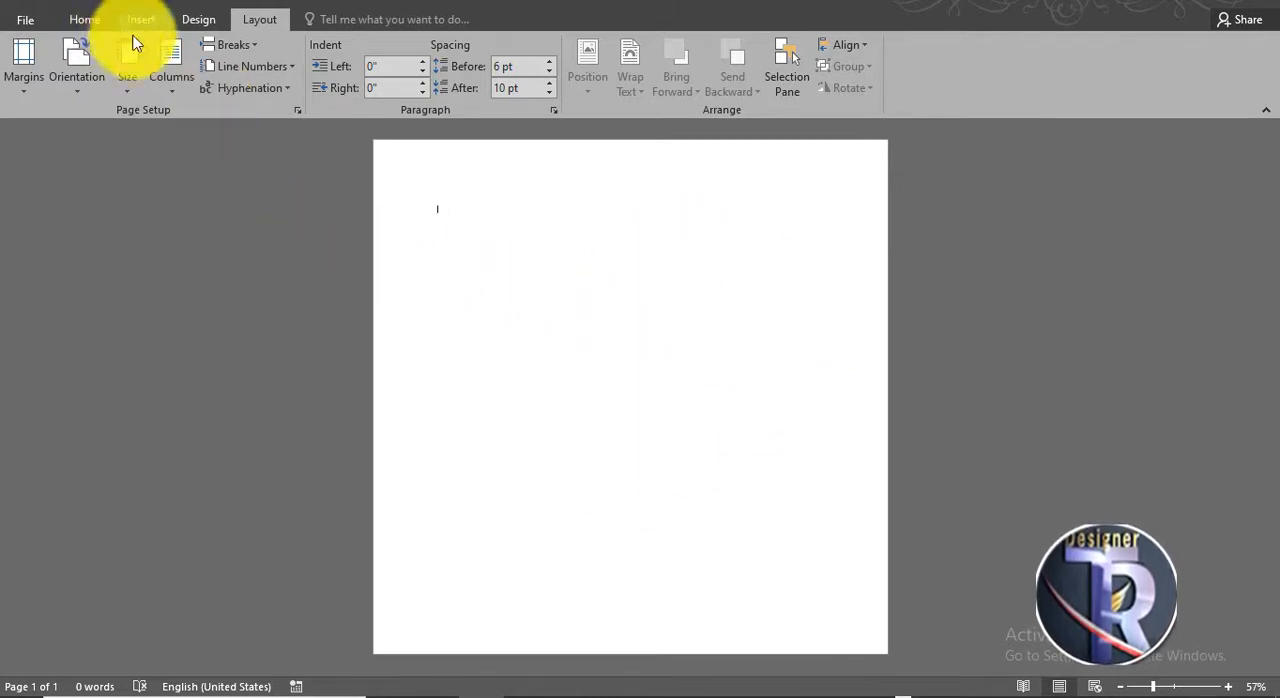
- Draw a rectangle about 10.71" wide and 10.15" high and position it to cover the whole page
{"action": "left_click", "coordinate": [140, 20]}
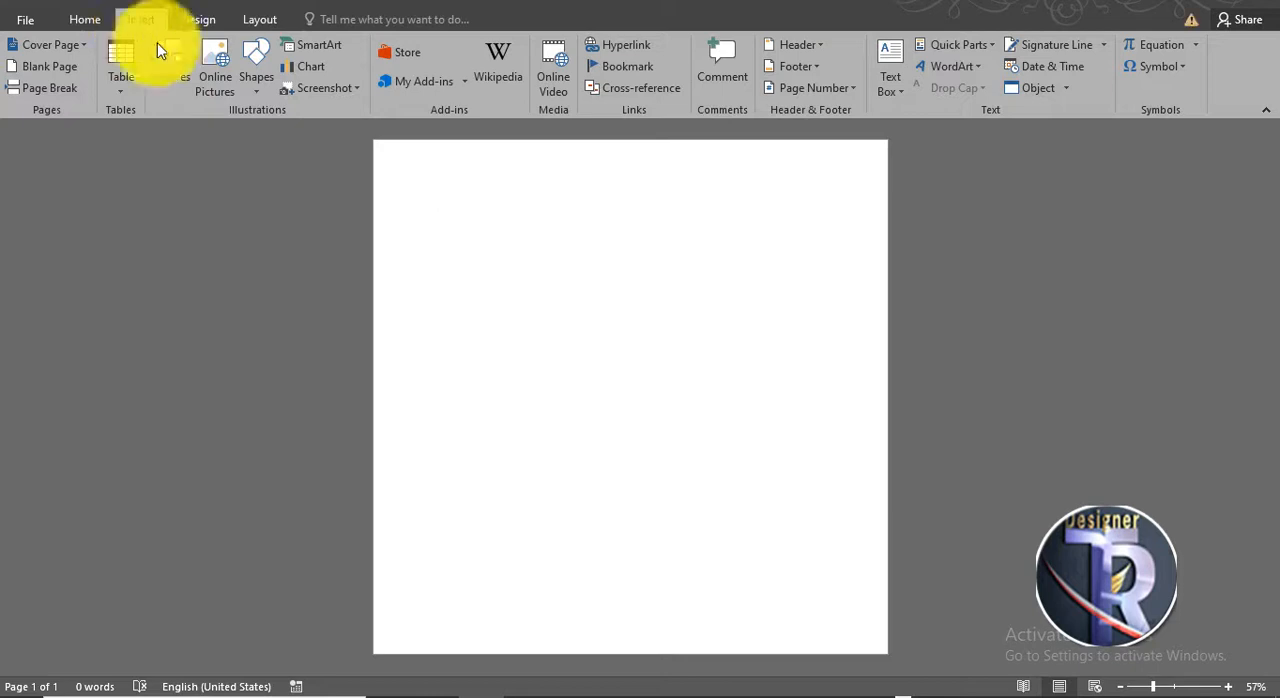
{"action": "left_click", "coordinate": [245, 89]}
{"action": "left_click", "coordinate": [304, 125]}
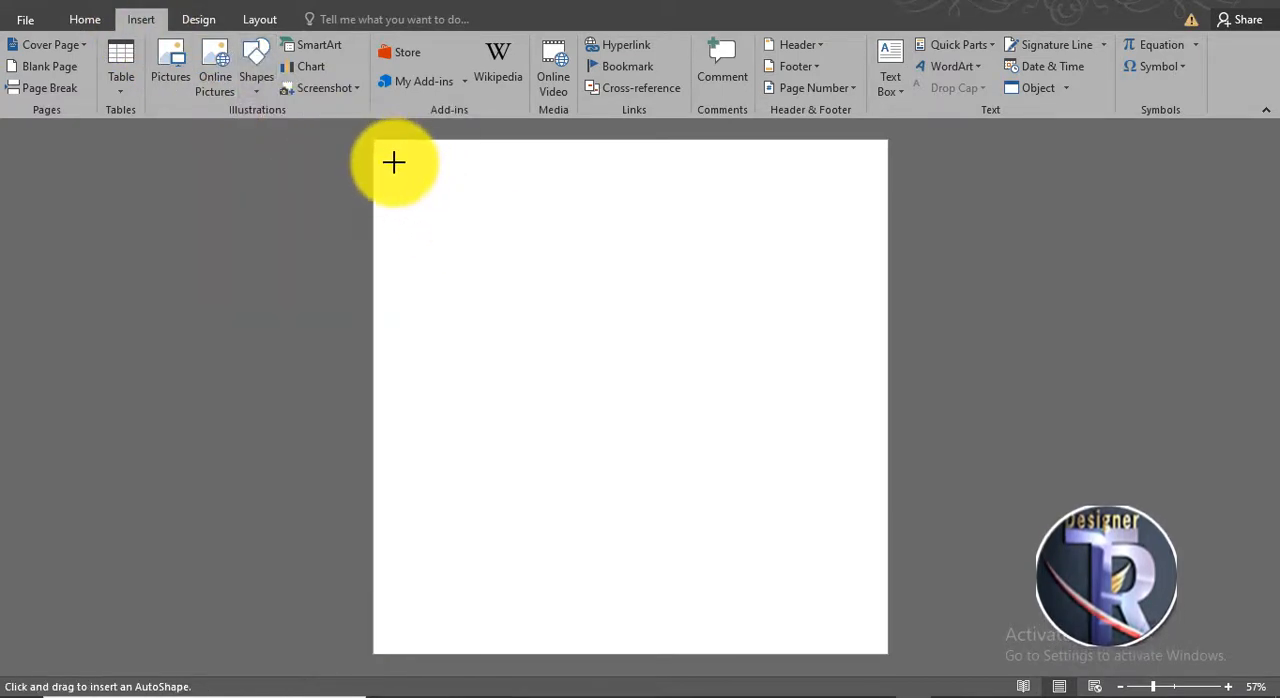
{"action": "left_click_drag", "start_coordinate": [380, 147], "coordinate": [934, 669]}
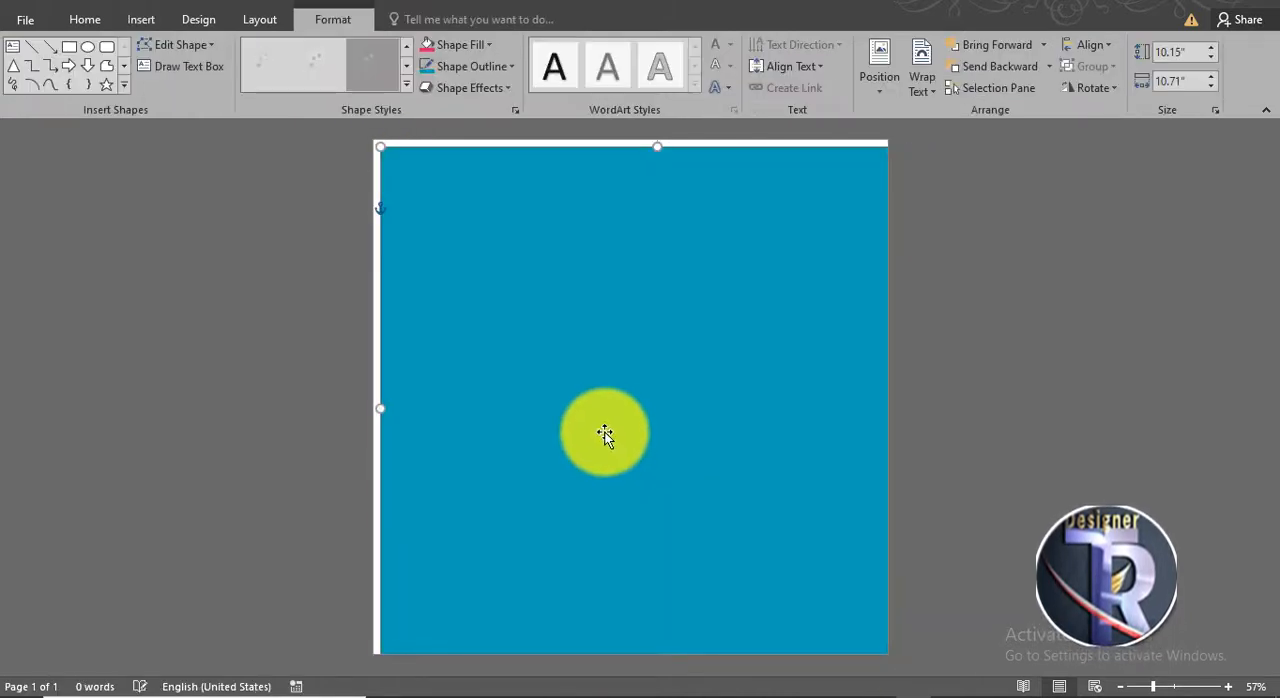
{"action": "mouse_move", "coordinate": [605, 435]}
{"action": "left_mouse_down"}
{"action": "mouse_move", "coordinate": [597, 417]}
{"action": "mouse_move", "coordinate": [601, 428]}
{"action": "left_mouse_up"}
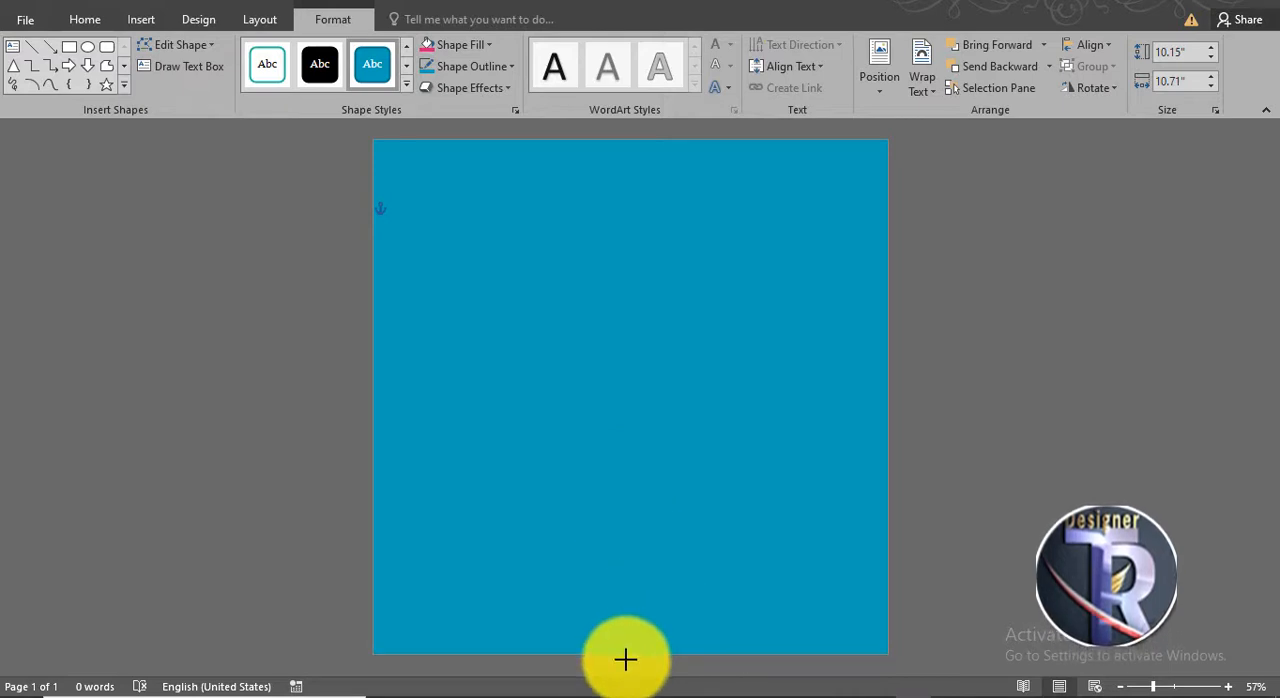
- Give the background rectangle a linear preset gradient fill from light blue at the top to dark blue at the bottom, adjusting a middle gradient stop
{"action": "right_click", "coordinate": [510, 251]}
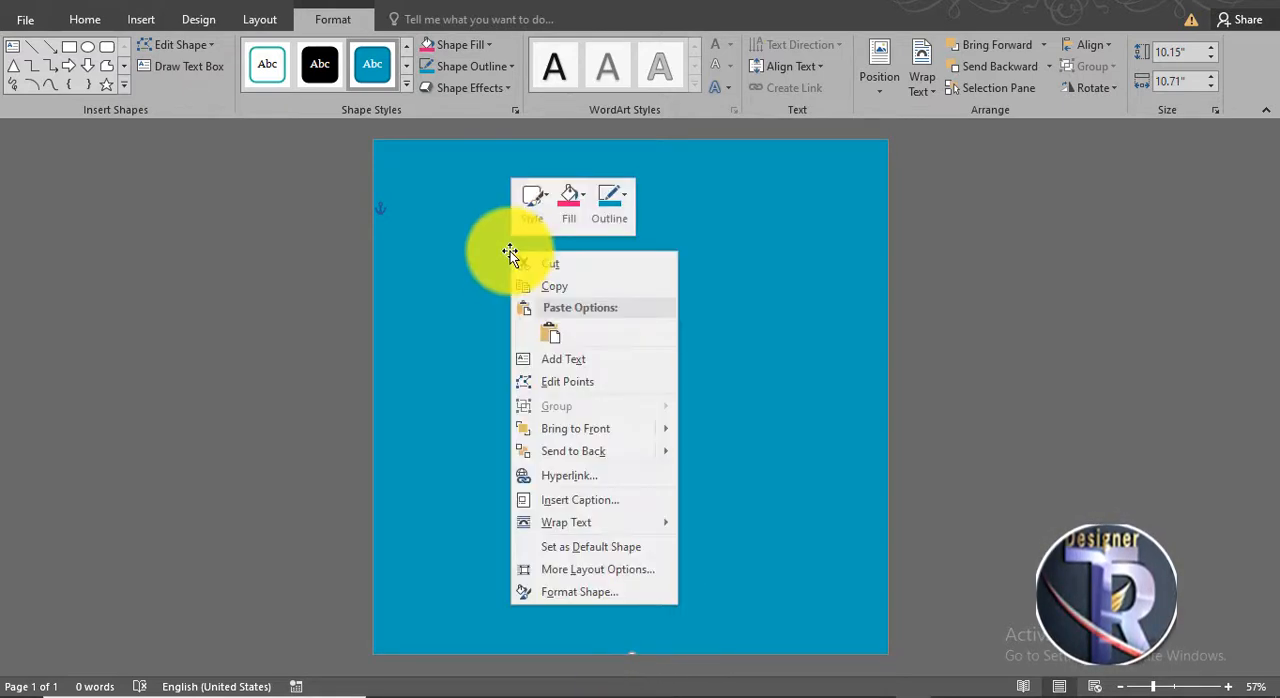
{"action": "left_click", "coordinate": [578, 591]}
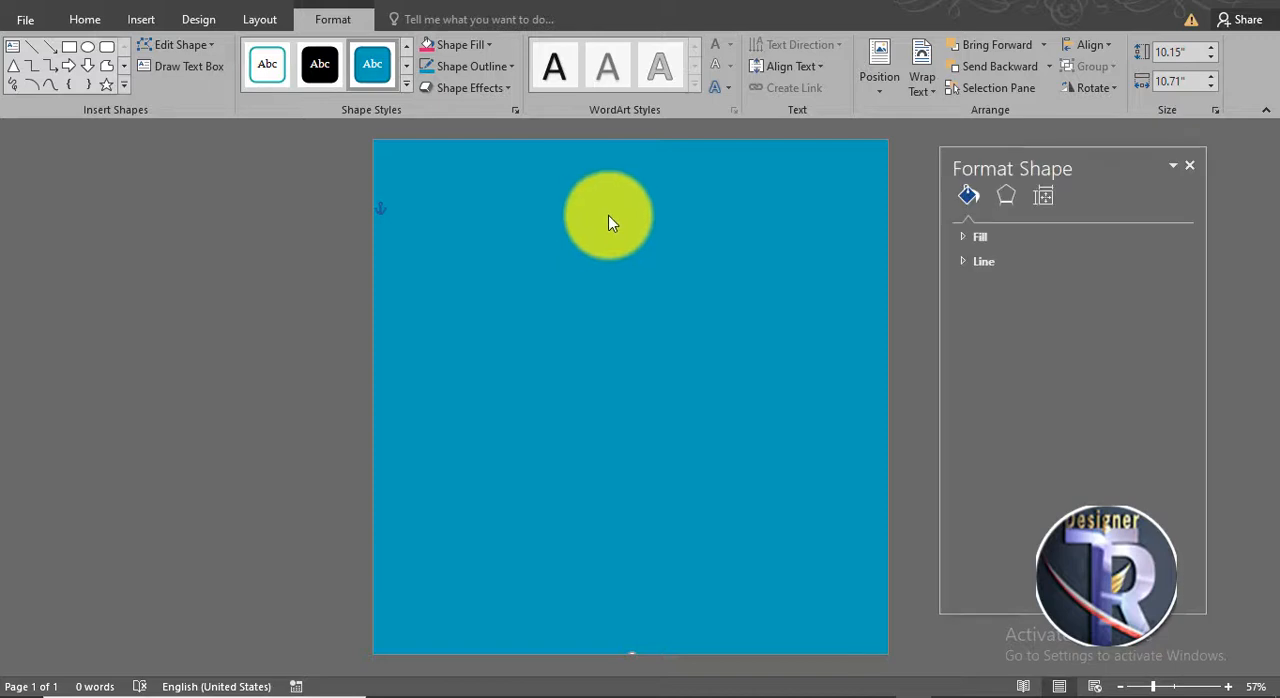
{"action": "left_click_drag", "start_coordinate": [995, 168], "coordinate": [966, 34]}
{"action": "left_click", "coordinate": [575, 172]}
{"action": "left_click", "coordinate": [955, 179]}
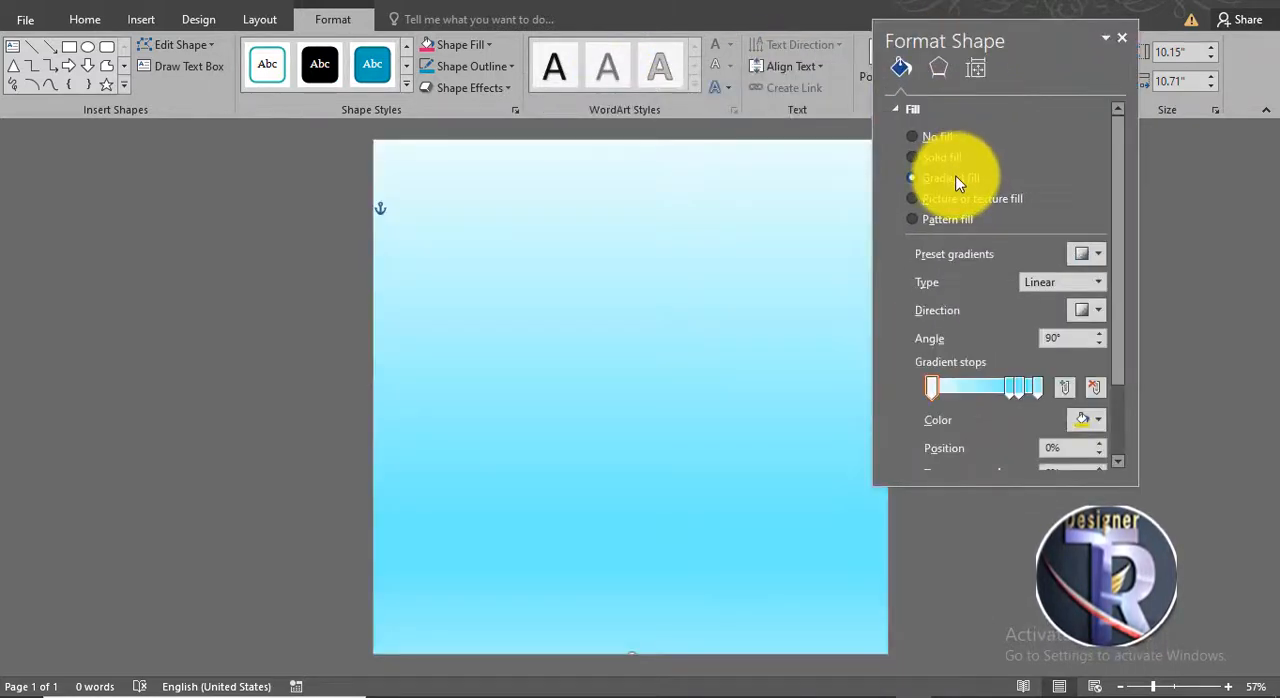
{"action": "left_click", "coordinate": [1090, 255]}
{"action": "left_click", "coordinate": [1049, 370]}
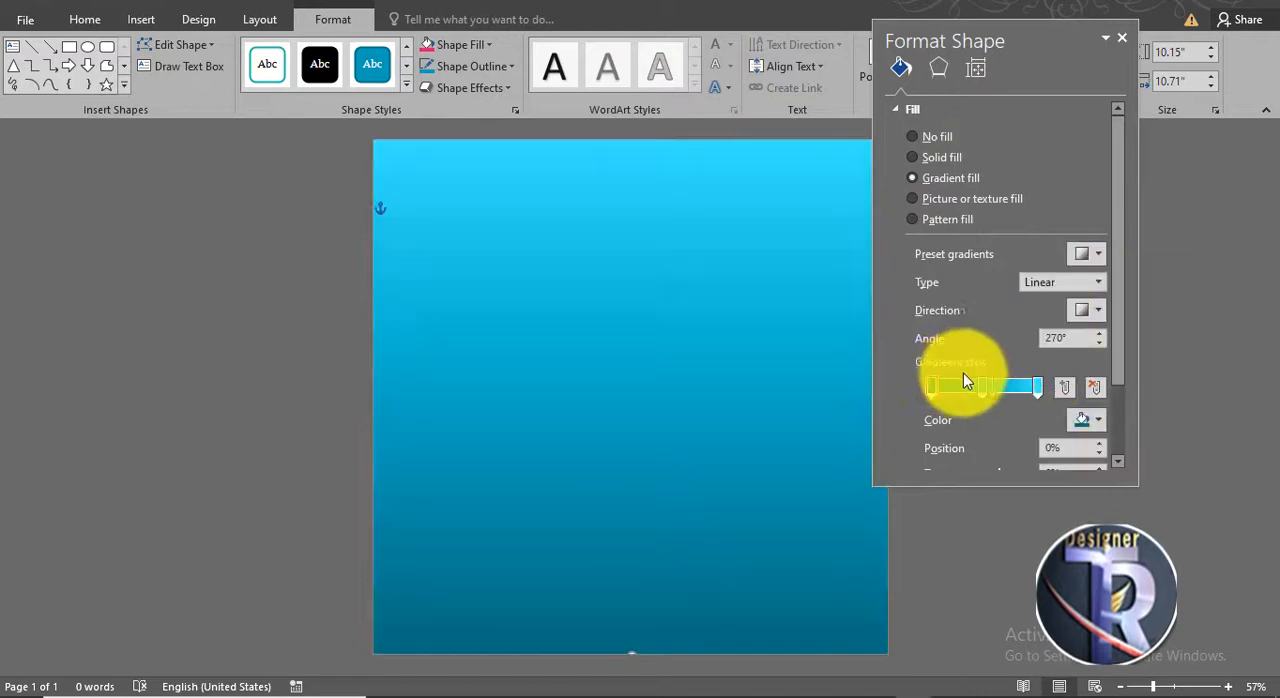
{"action": "left_click_drag", "start_coordinate": [993, 390], "coordinate": [976, 392]}
{"action": "left_click", "coordinate": [1125, 40]}
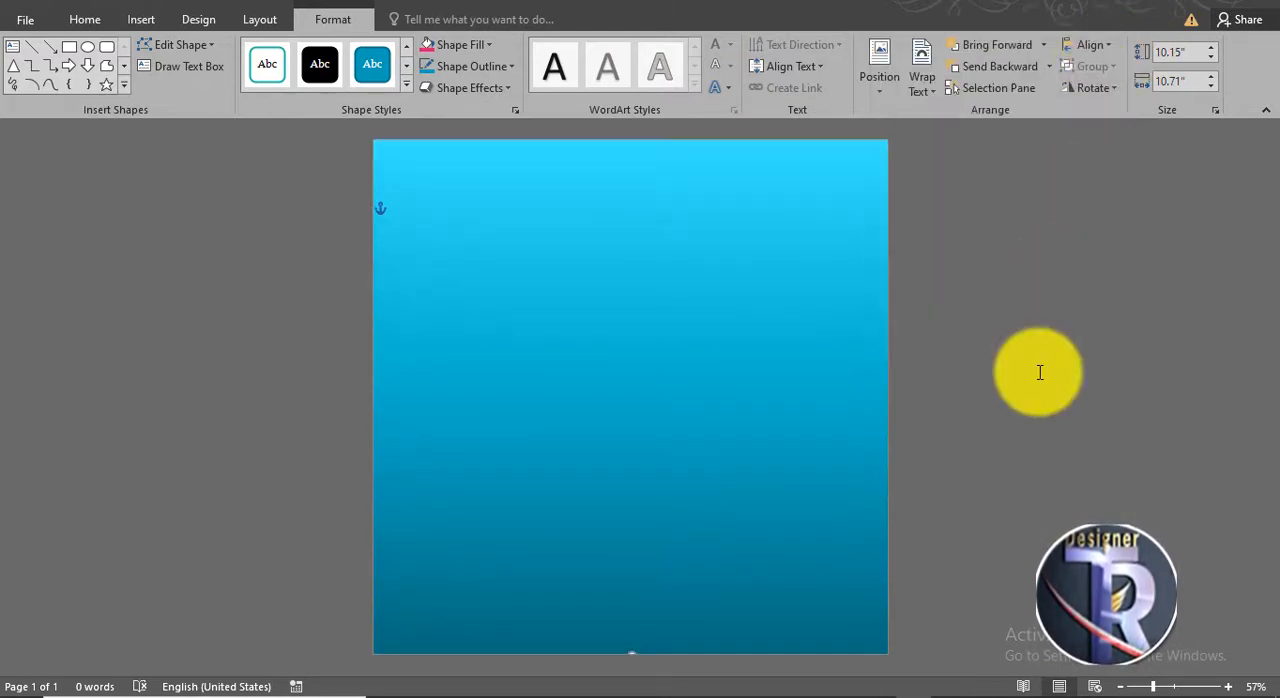
{"action": "left_click", "coordinate": [1037, 369]}
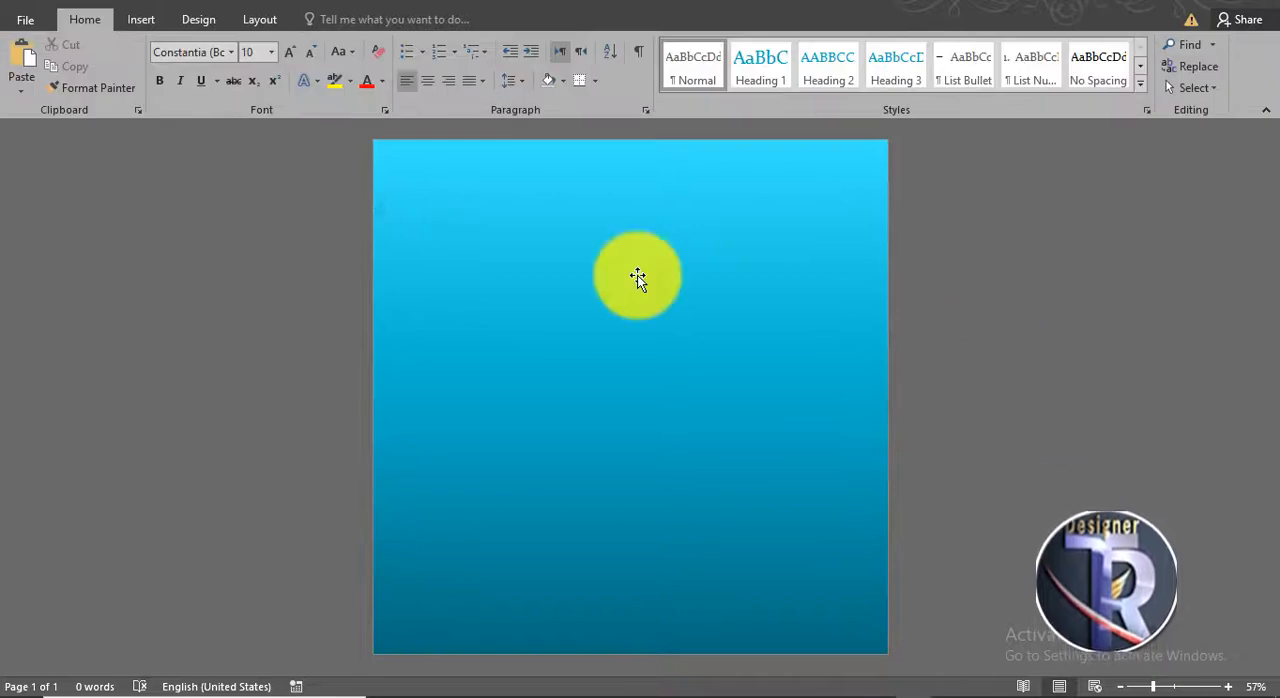
- Draw a donut shape about 5.67" across in the middle of the page and thin its ring
{"action": "left_click", "coordinate": [155, 22]}
{"action": "left_click", "coordinate": [257, 80]}
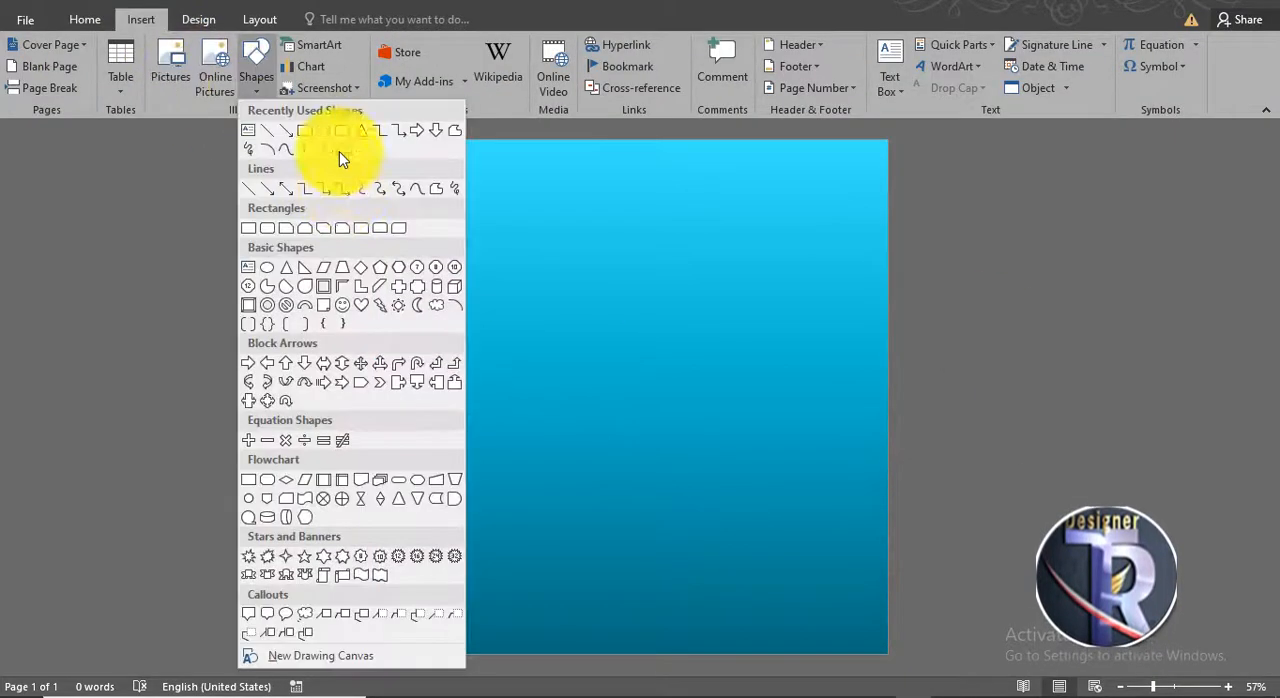
{"action": "left_click", "coordinate": [267, 307]}
{"action": "left_click_drag", "start_coordinate": [469, 223], "coordinate": [762, 517]}
{"action": "left_click_drag", "start_coordinate": [543, 372], "coordinate": [505, 385]}
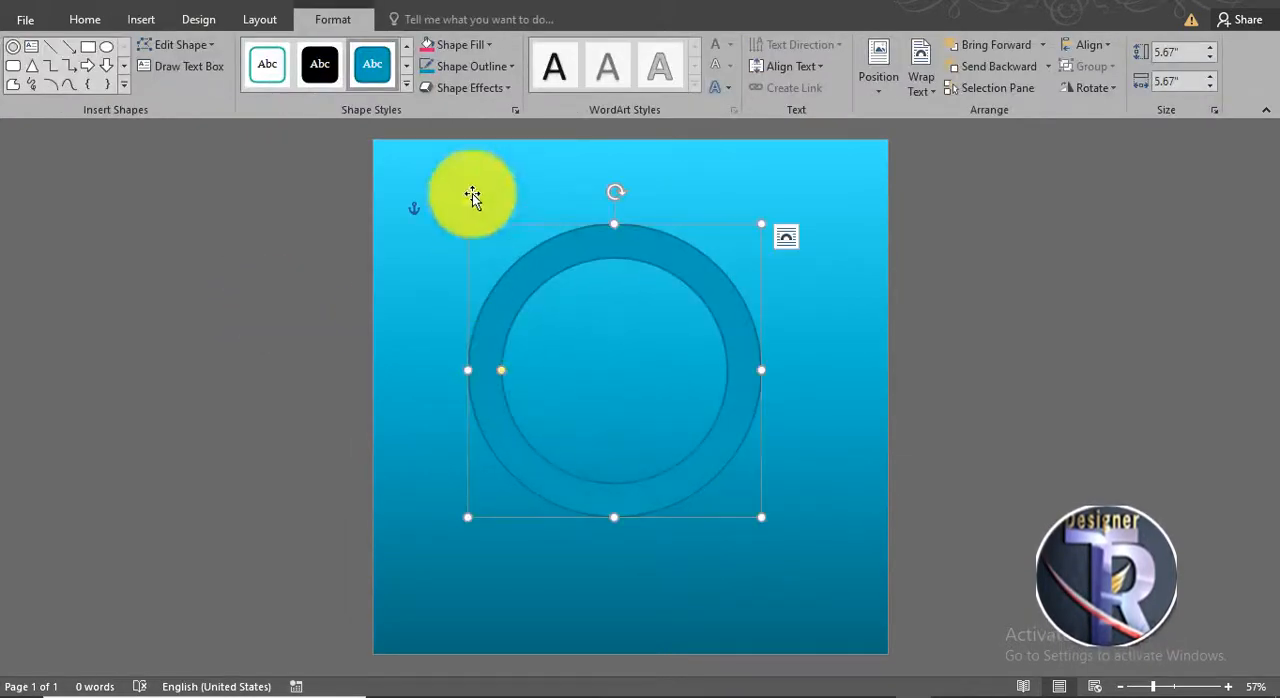
- Fill the donut shape with white and remove its outline
{"action": "left_click", "coordinate": [457, 46]}
{"action": "left_click", "coordinate": [428, 92]}
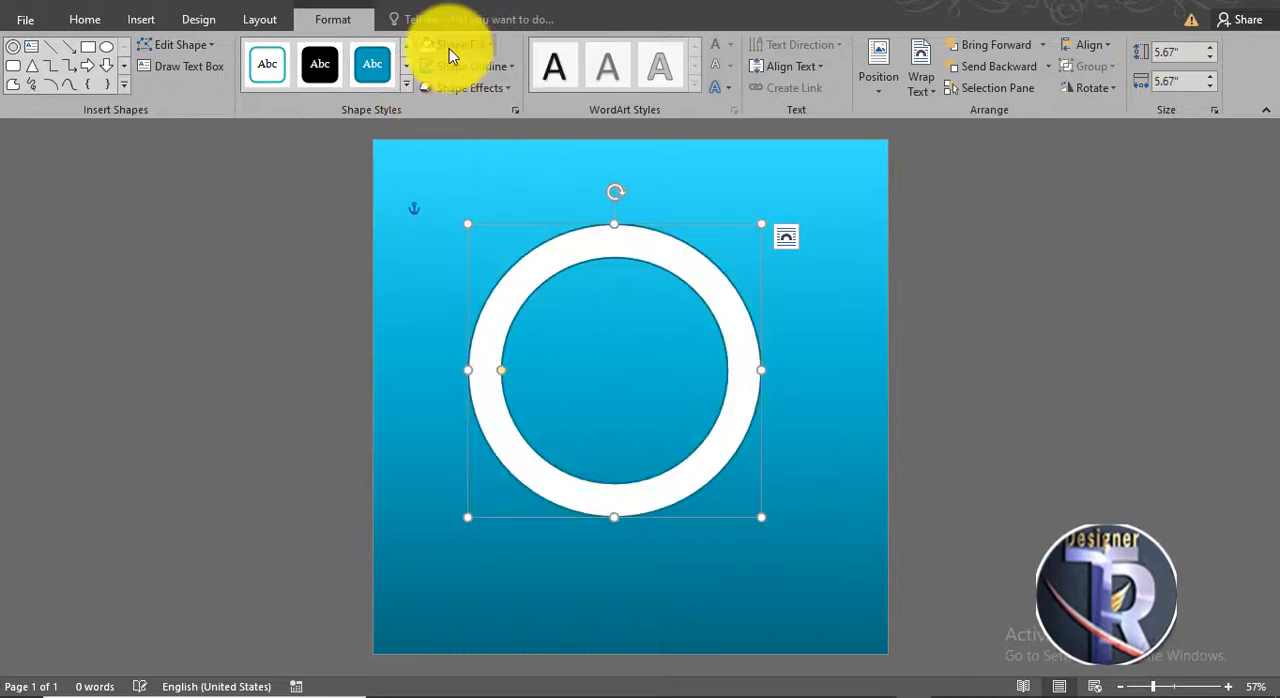
{"action": "left_click", "coordinate": [468, 66]}
{"action": "left_click", "coordinate": [471, 237]}
- Move the white ring to the page's upper-right corner so that only its lower-left quarter shows
{"action": "left_click_drag", "start_coordinate": [517, 291], "coordinate": [796, 114]}
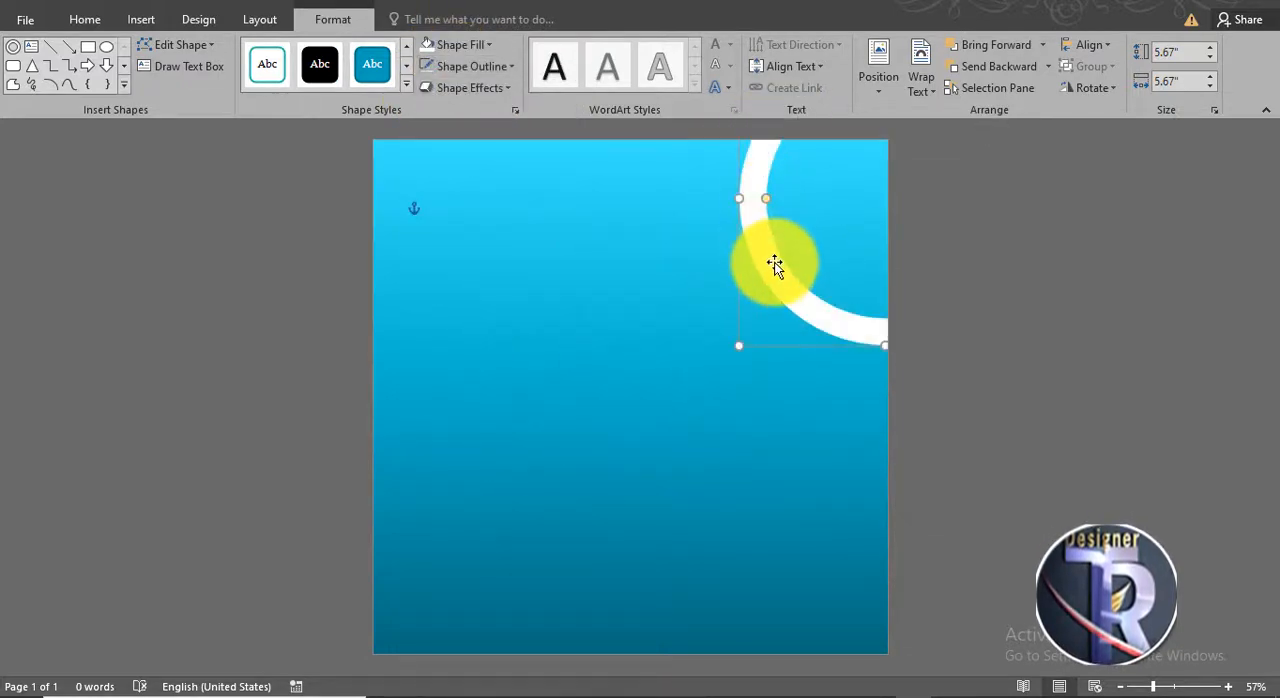
{"action": "left_click_drag", "start_coordinate": [774, 263], "coordinate": [796, 232]}
{"action": "left_click", "coordinate": [965, 360]}
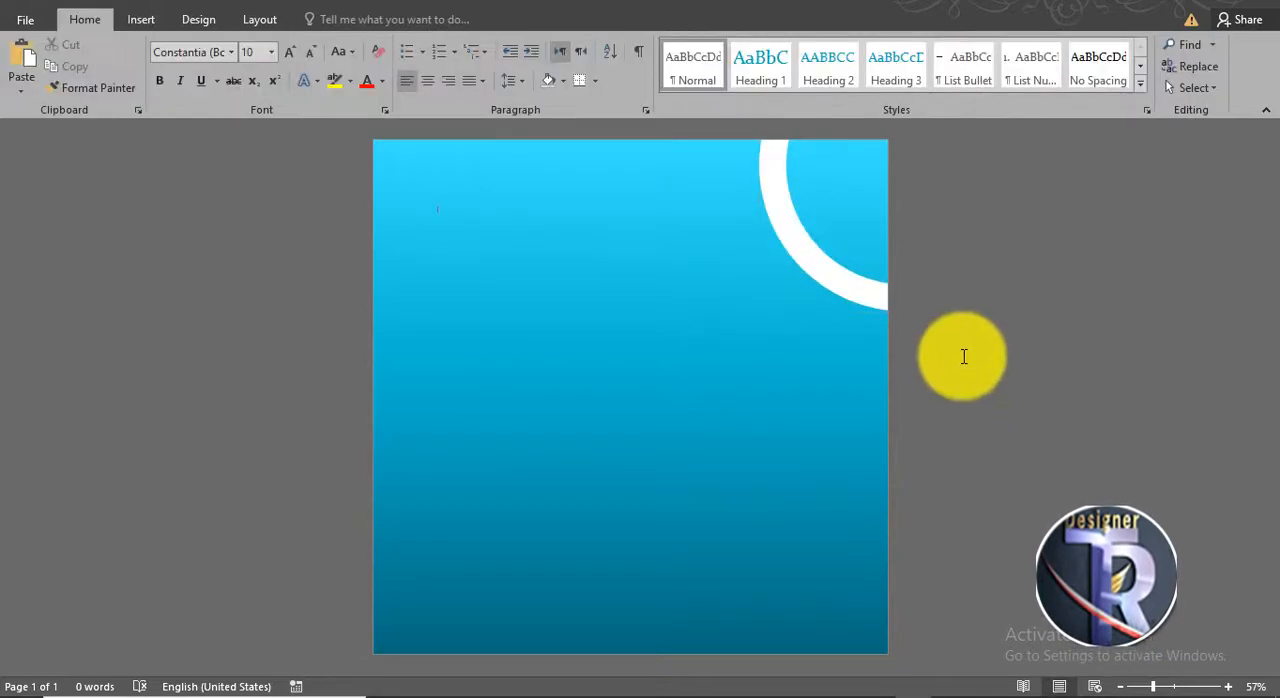
- Insert the picture R (2) from the lact folder on the Desktop and wrap it in front of text
{"action": "left_click", "coordinate": [141, 19]}
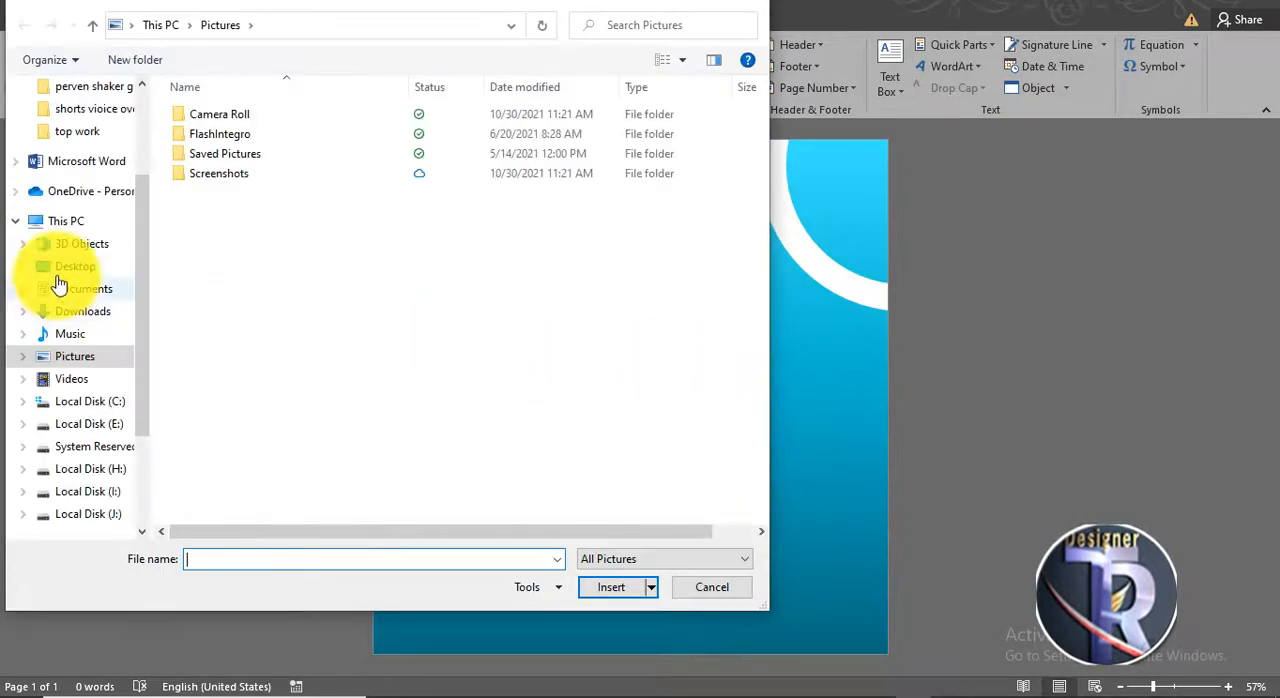
{"action": "left_click", "coordinate": [62, 268]}
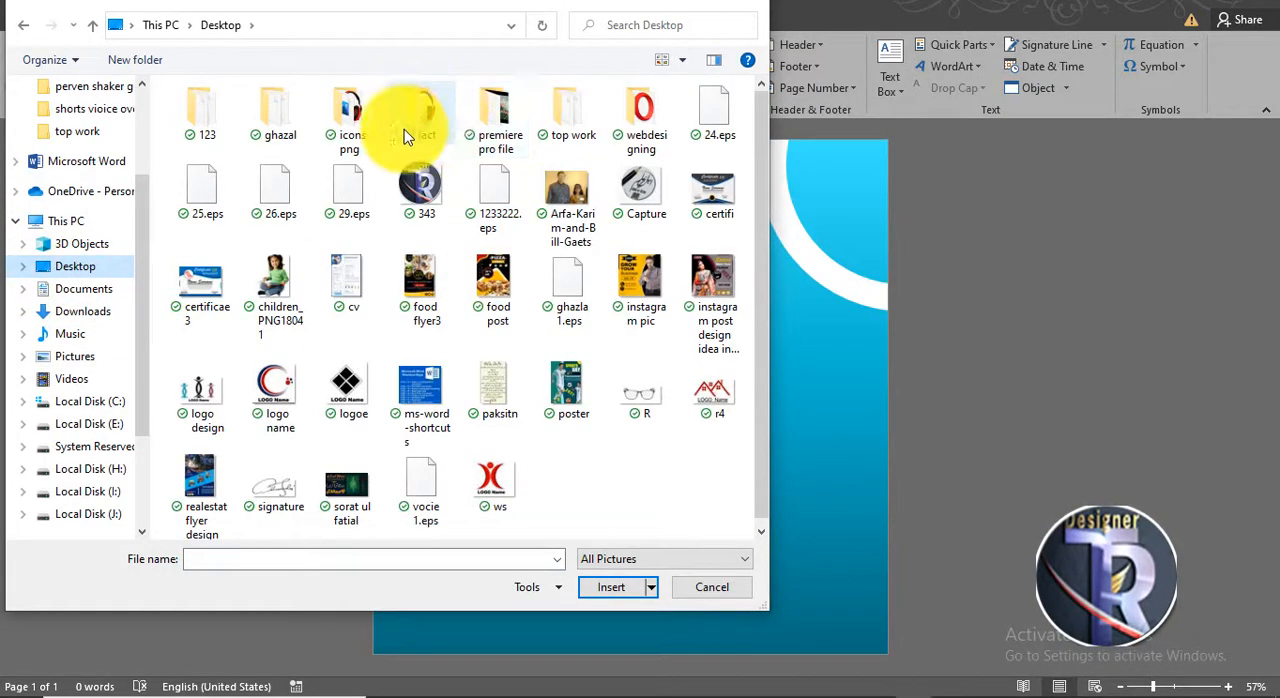
{"action": "double_click", "coordinate": [422, 134]}
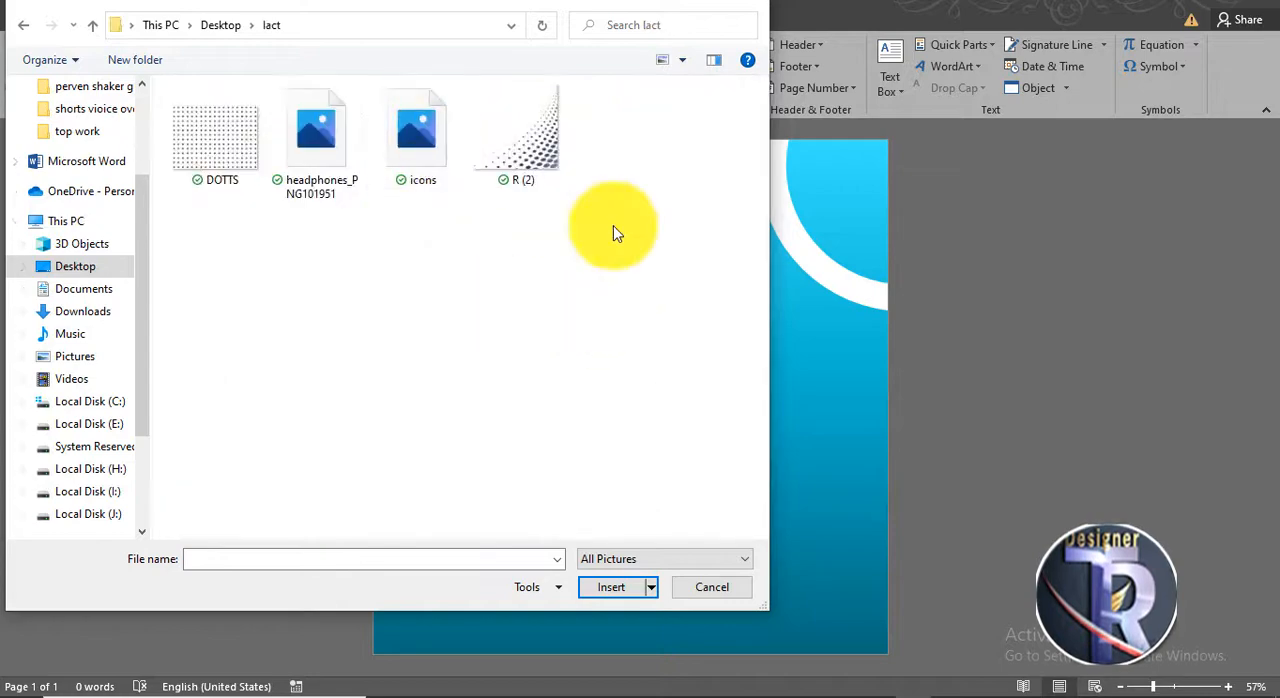
{"action": "double_click", "coordinate": [517, 185]}
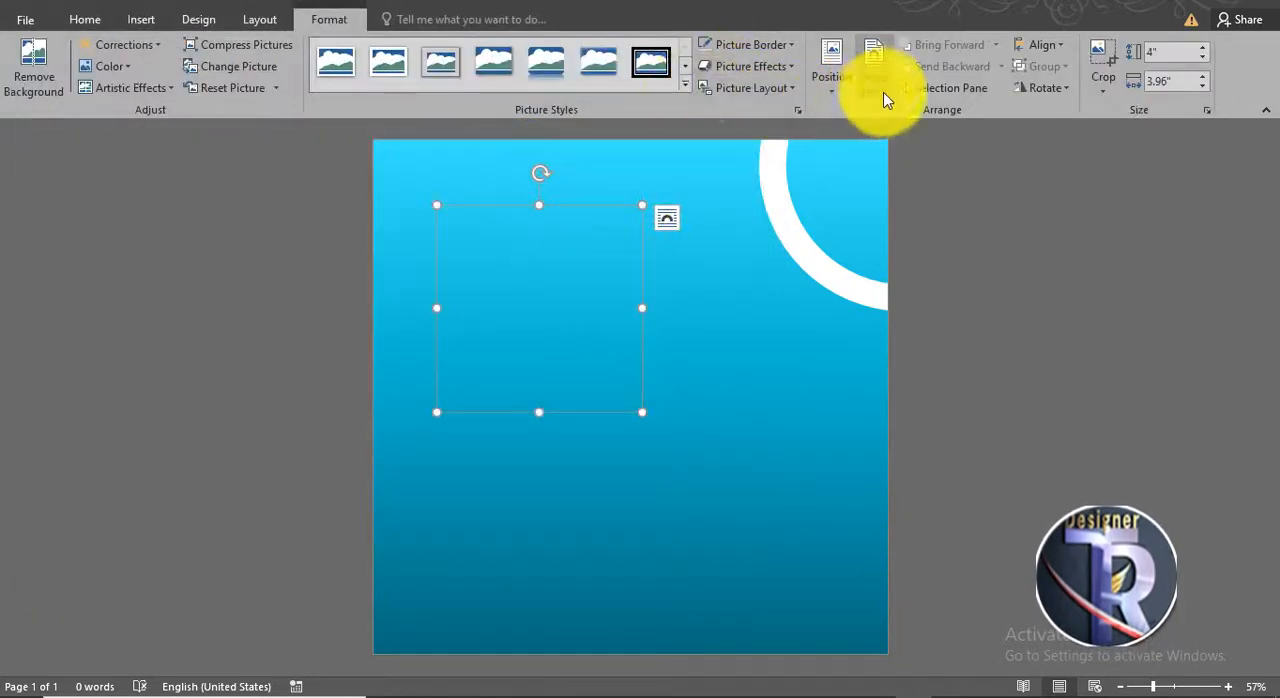
{"action": "left_click", "coordinate": [884, 98]}
{"action": "left_click", "coordinate": [885, 240]}
- Flip the dot pattern picture horizontally and enlarge it to about 10.91" by 11.02" so it spreads across the page from the left edge
{"action": "left_click", "coordinate": [1035, 95]}
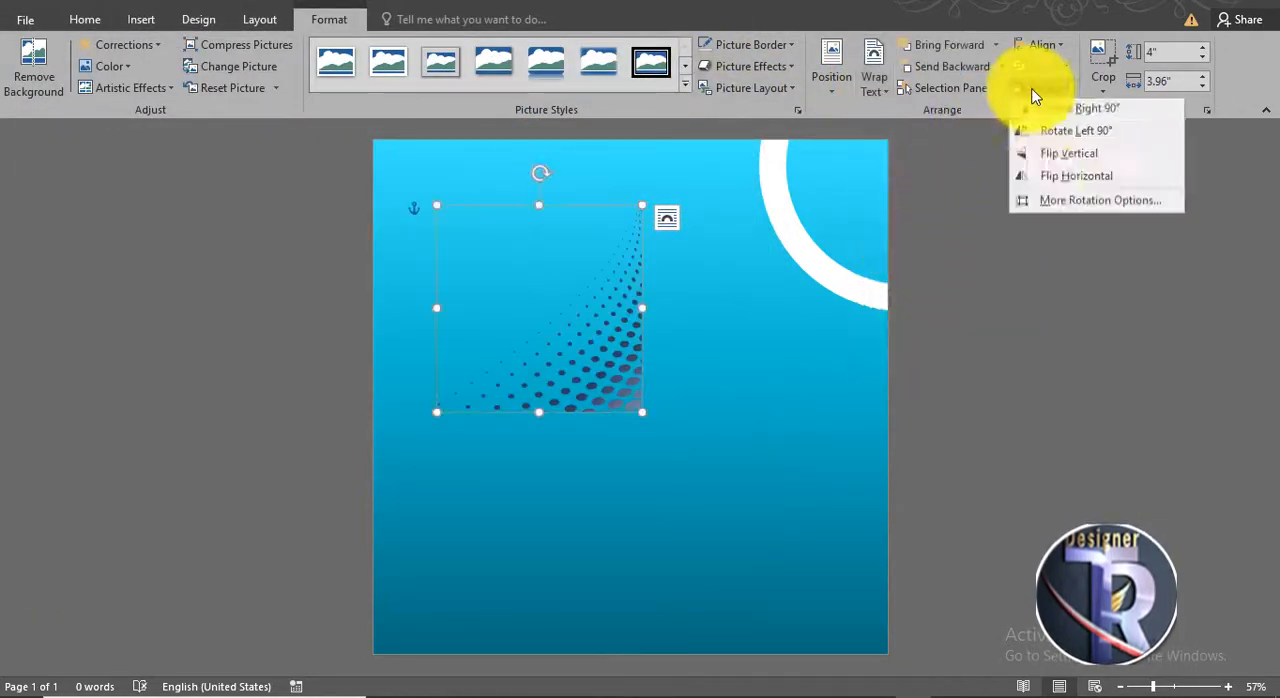
{"action": "left_click", "coordinate": [1041, 180]}
{"action": "left_click_drag", "start_coordinate": [494, 380], "coordinate": [429, 315]}
{"action": "left_click_drag", "start_coordinate": [578, 347], "coordinate": [931, 647]}
{"action": "left_click_drag", "start_coordinate": [552, 497], "coordinate": [555, 501]}
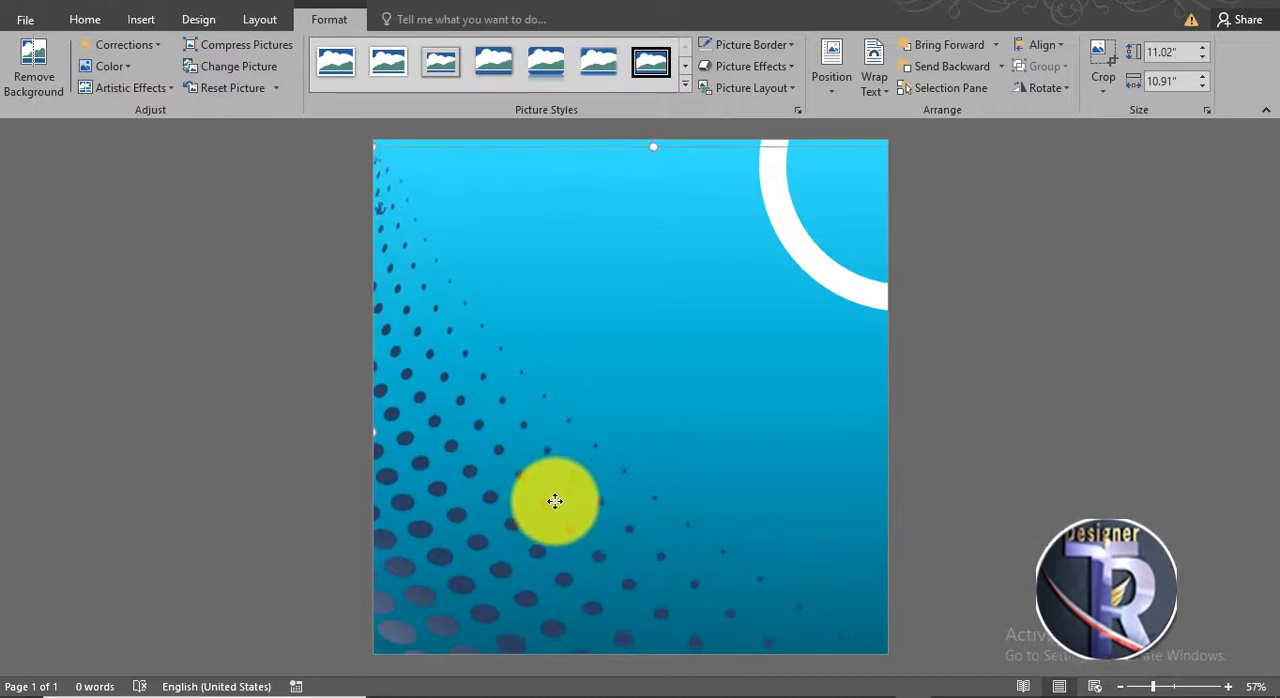
- Recolor the dot pattern picture with the Washout option
{"action": "left_click", "coordinate": [99, 66]}
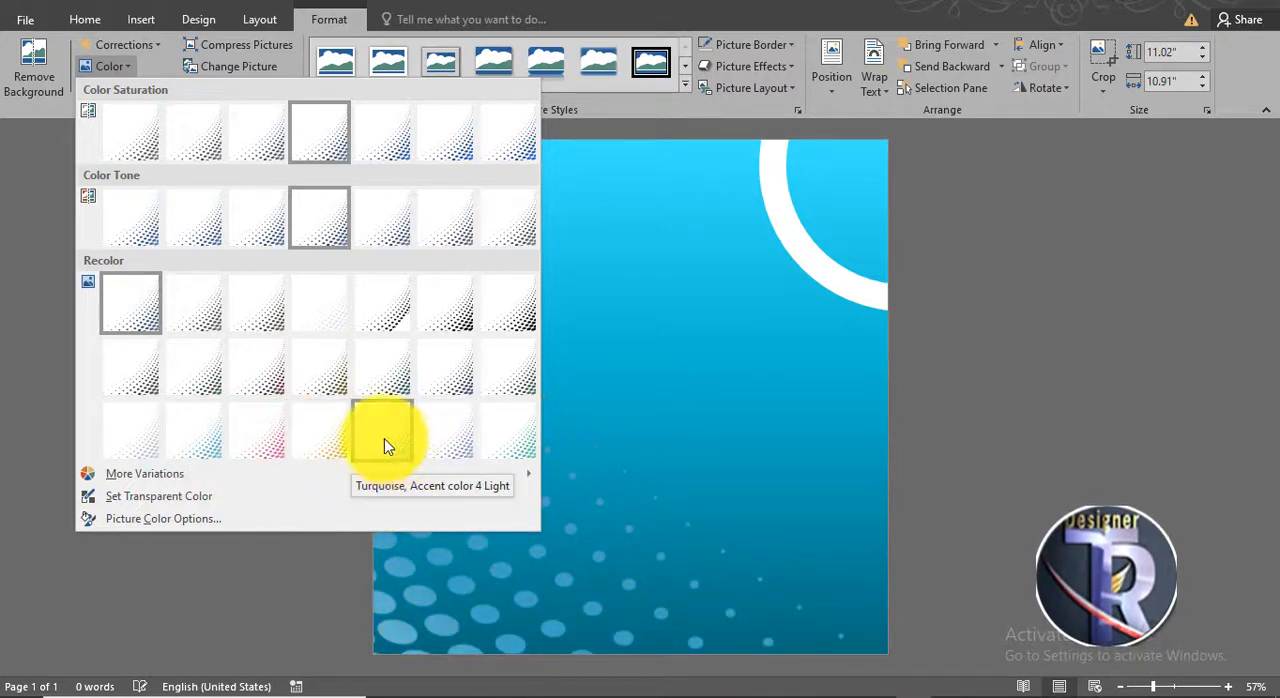
{"action": "left_click", "coordinate": [310, 430]}
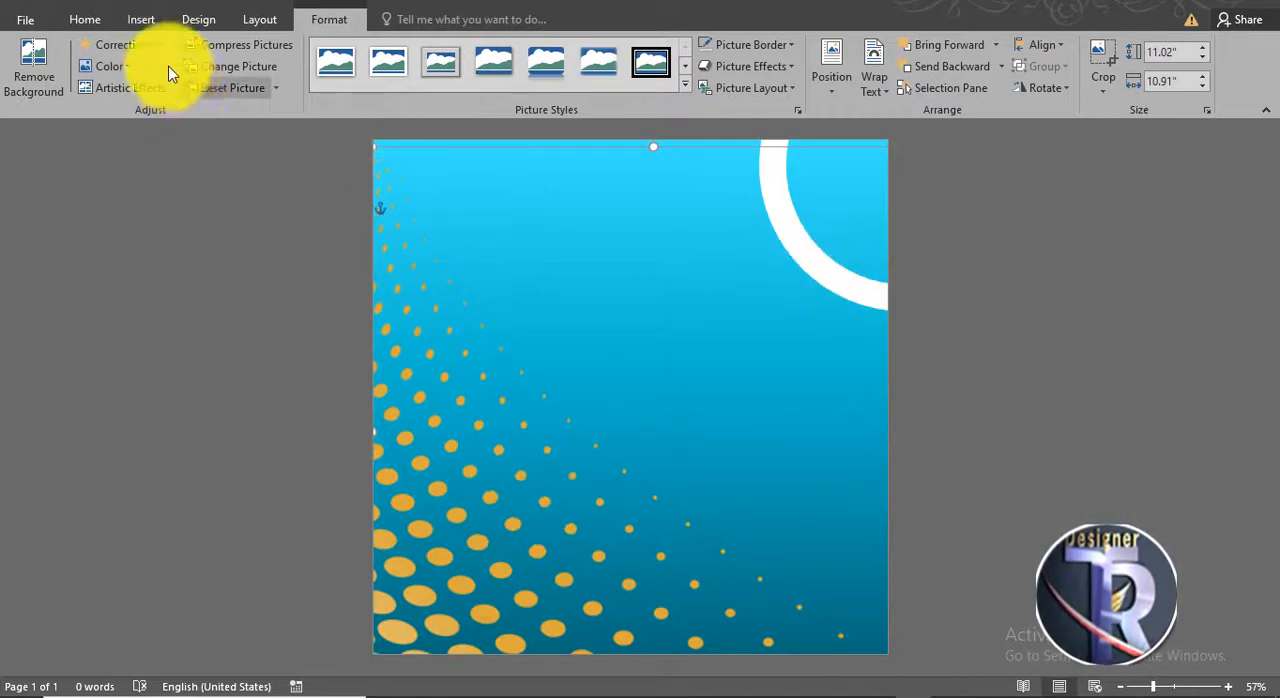
{"action": "left_click", "coordinate": [109, 69]}
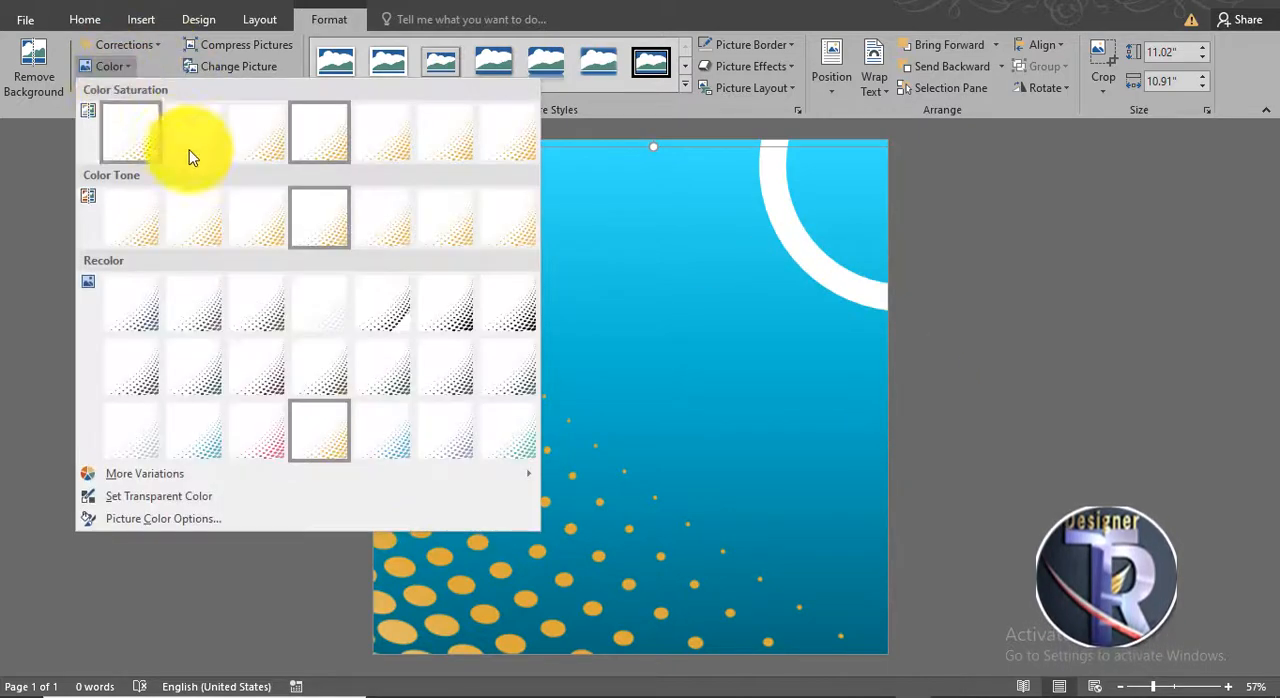
{"action": "left_click", "coordinate": [327, 317]}
{"action": "left_click", "coordinate": [966, 414]}
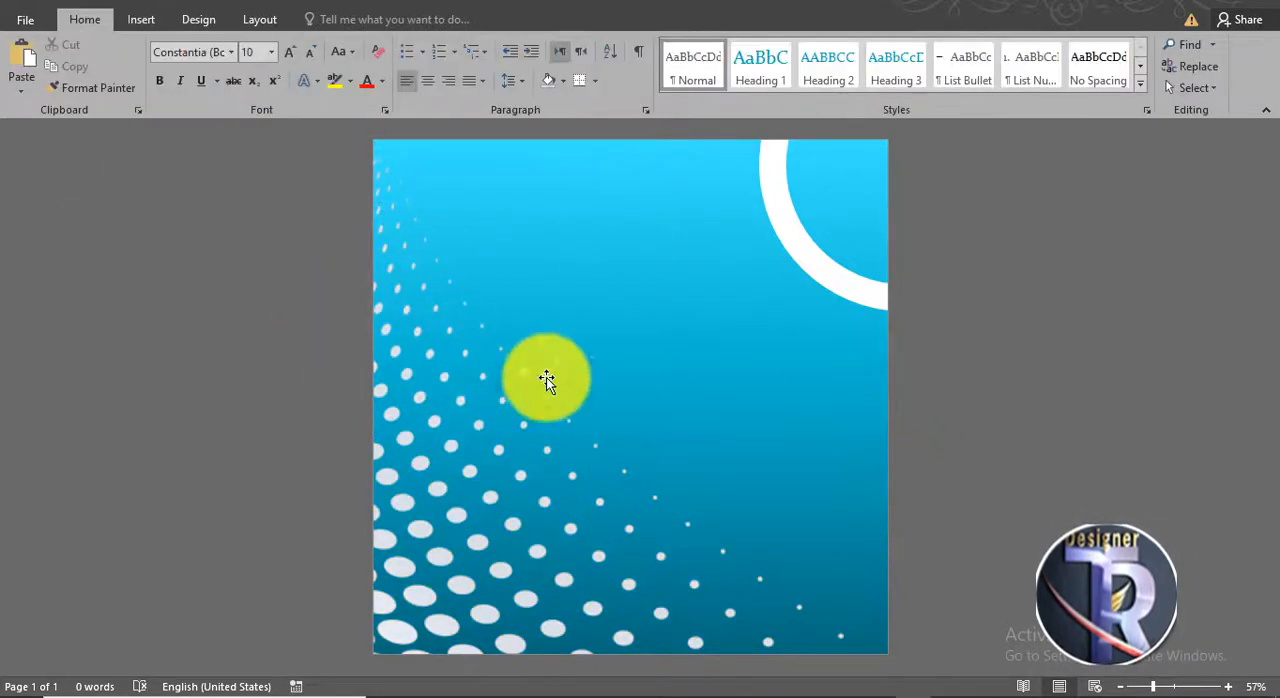
- Insert the picture headphones_PNG101951 from the lact folder and wrap it in front of text
{"action": "left_click", "coordinate": [143, 20]}
{"action": "left_click", "coordinate": [169, 62]}
{"action": "double_click", "coordinate": [323, 189]}
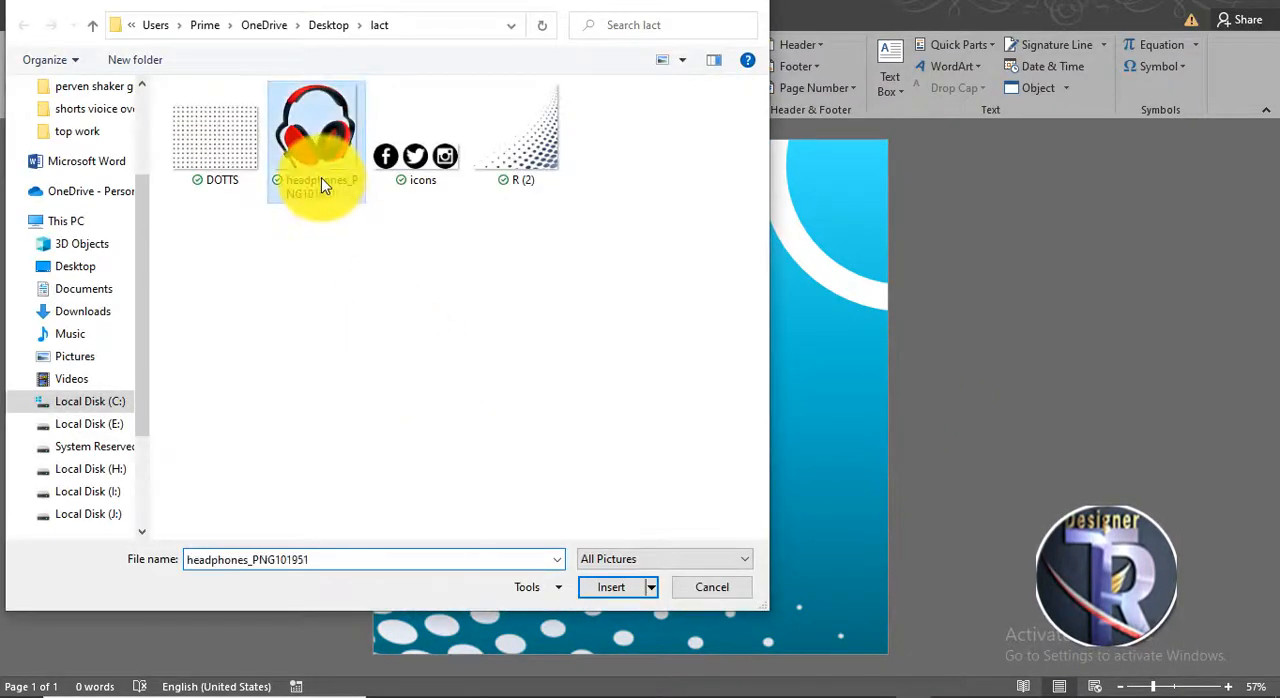
{"action": "left_click", "coordinate": [832, 76]}
{"action": "left_click", "coordinate": [873, 78]}
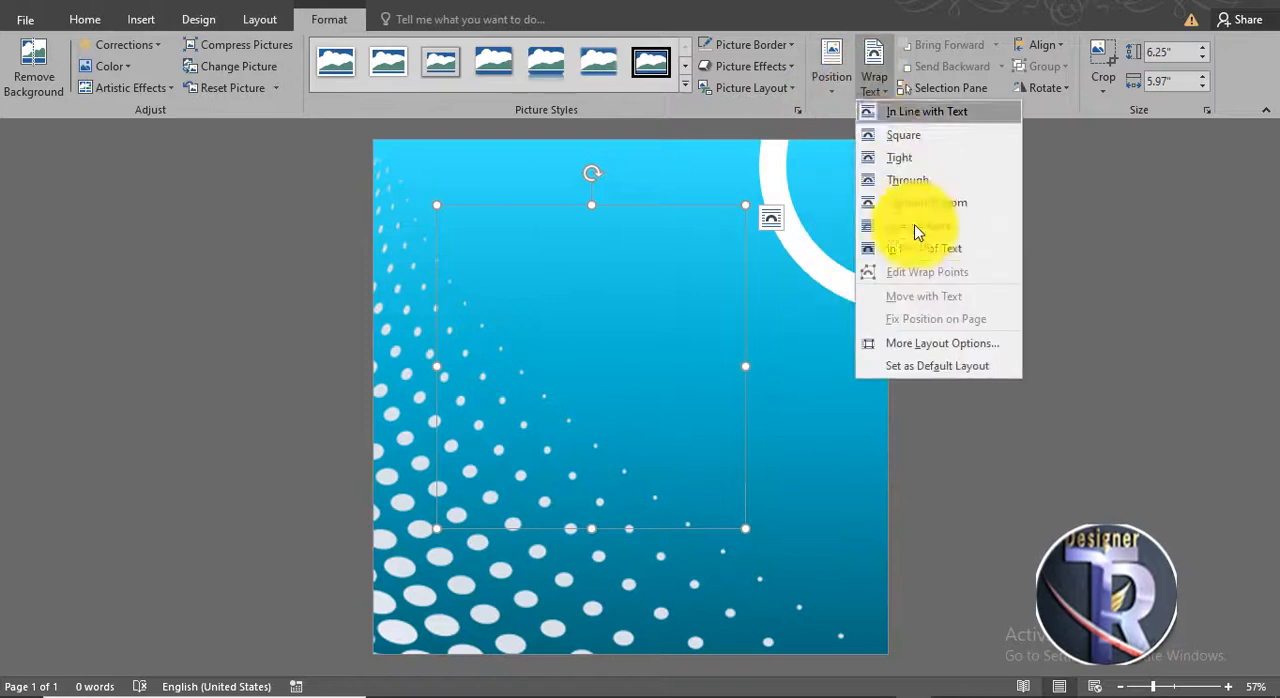
{"action": "left_click", "coordinate": [921, 250]}
- Enlarge the headphones picture to about 6.22" wide and 6.51" high and place it in the lower middle of the page
{"action": "left_click_drag", "start_coordinate": [666, 417], "coordinate": [680, 517]}
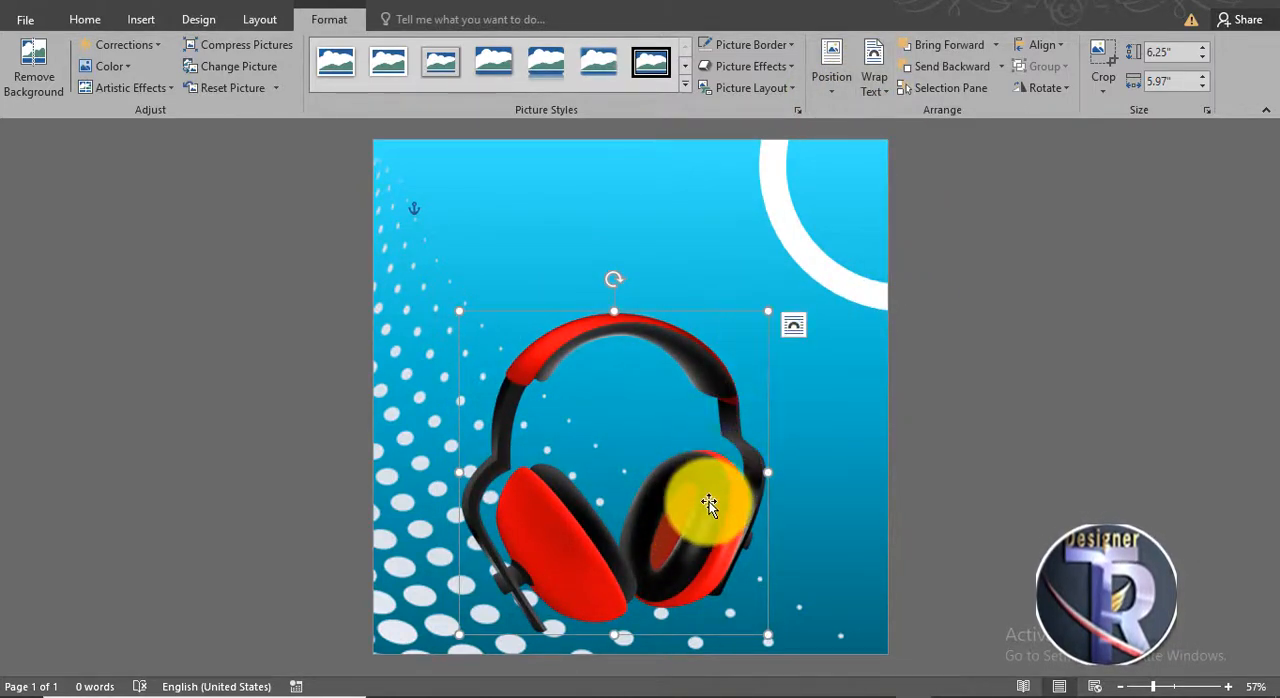
{"action": "left_click_drag", "start_coordinate": [709, 503], "coordinate": [690, 479]}
{"action": "left_click_drag", "start_coordinate": [753, 613], "coordinate": [763, 620]}
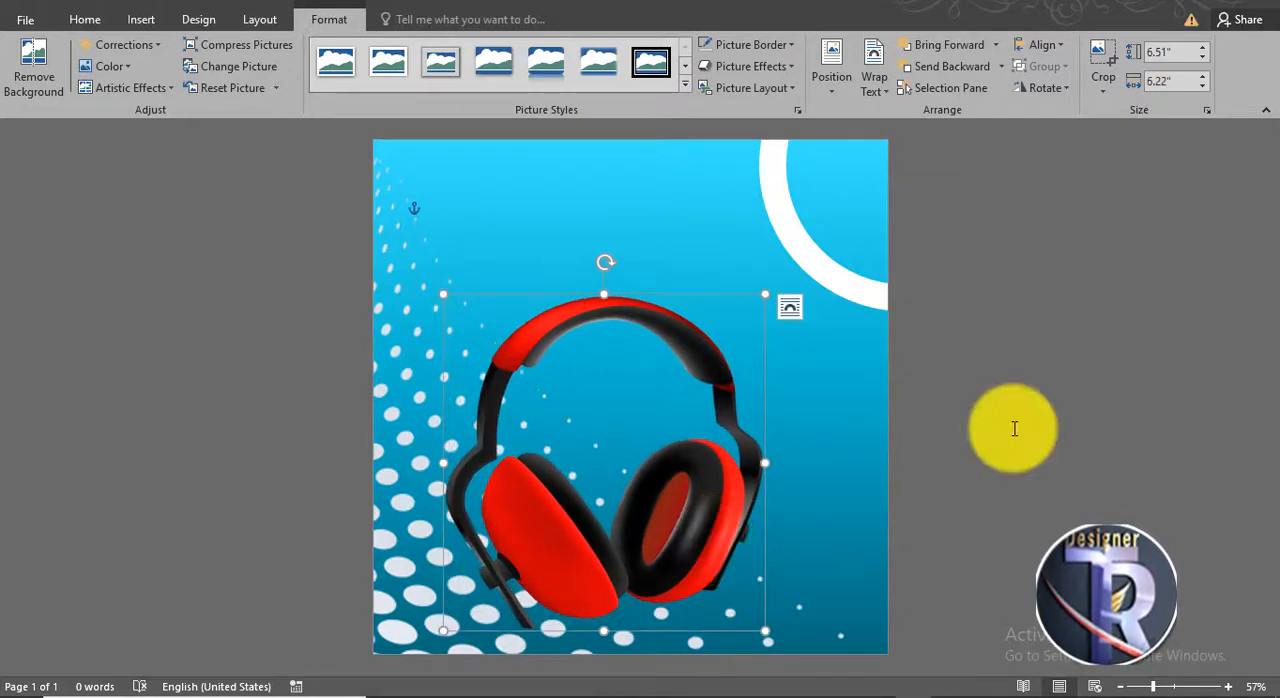
{"action": "left_click", "coordinate": [1089, 366]}
{"action": "left_click", "coordinate": [628, 319]}
{"action": "left_click_drag", "start_coordinate": [628, 319], "coordinate": [648, 330]}
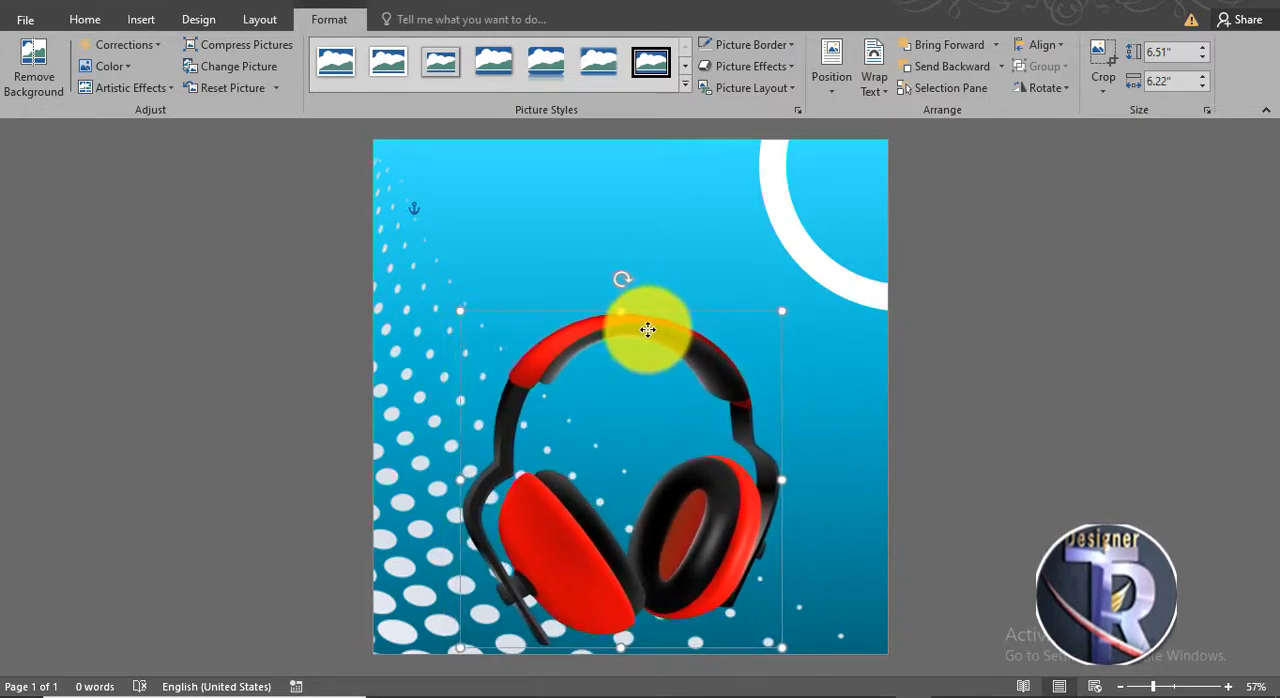
{"action": "left_click", "coordinate": [920, 386]}
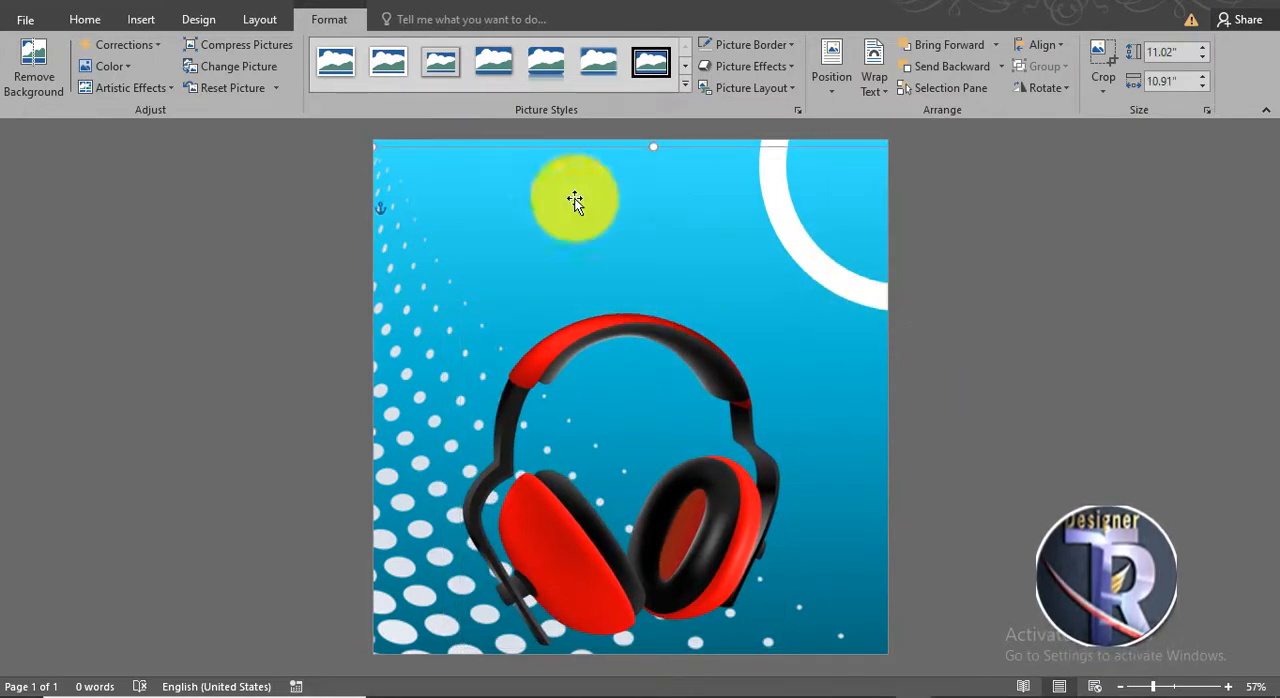
{"action": "left_click", "coordinate": [400, 142]}
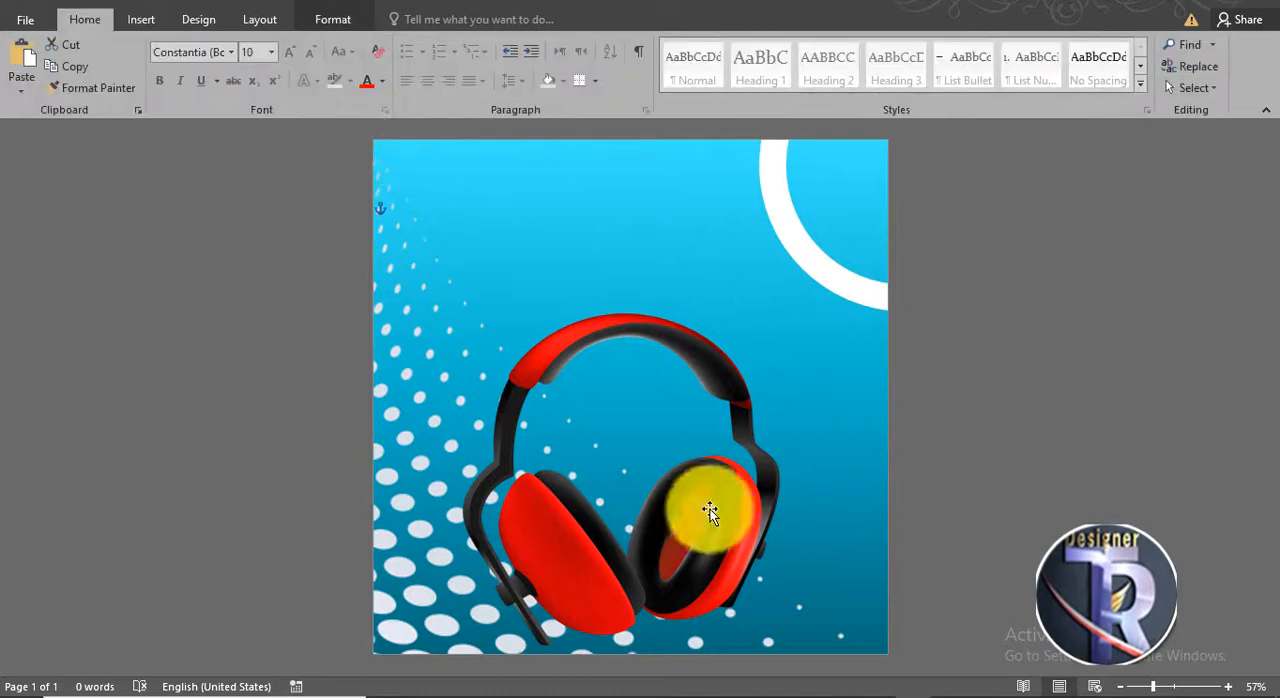
- Insert plain black WordArt reading "LISTEN TO" at the top centre of the page
{"action": "left_click", "coordinate": [137, 22]}
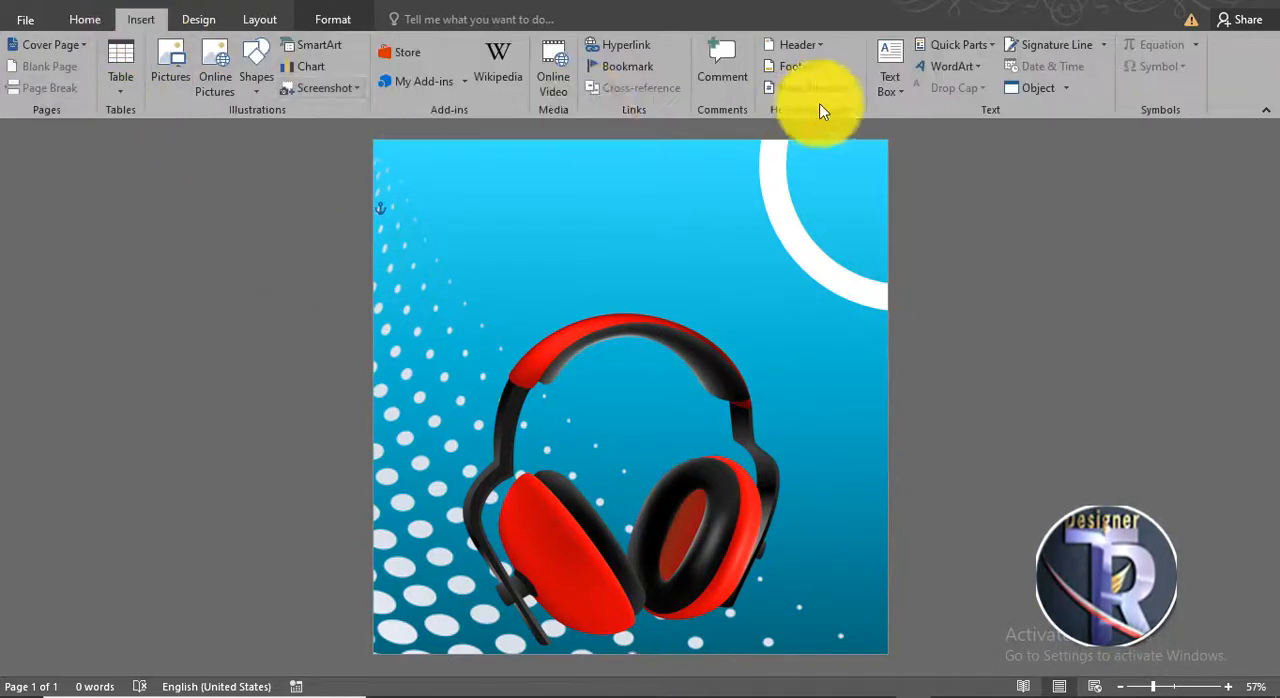
{"action": "left_click", "coordinate": [948, 68]}
{"action": "left_click", "coordinate": [918, 108]}
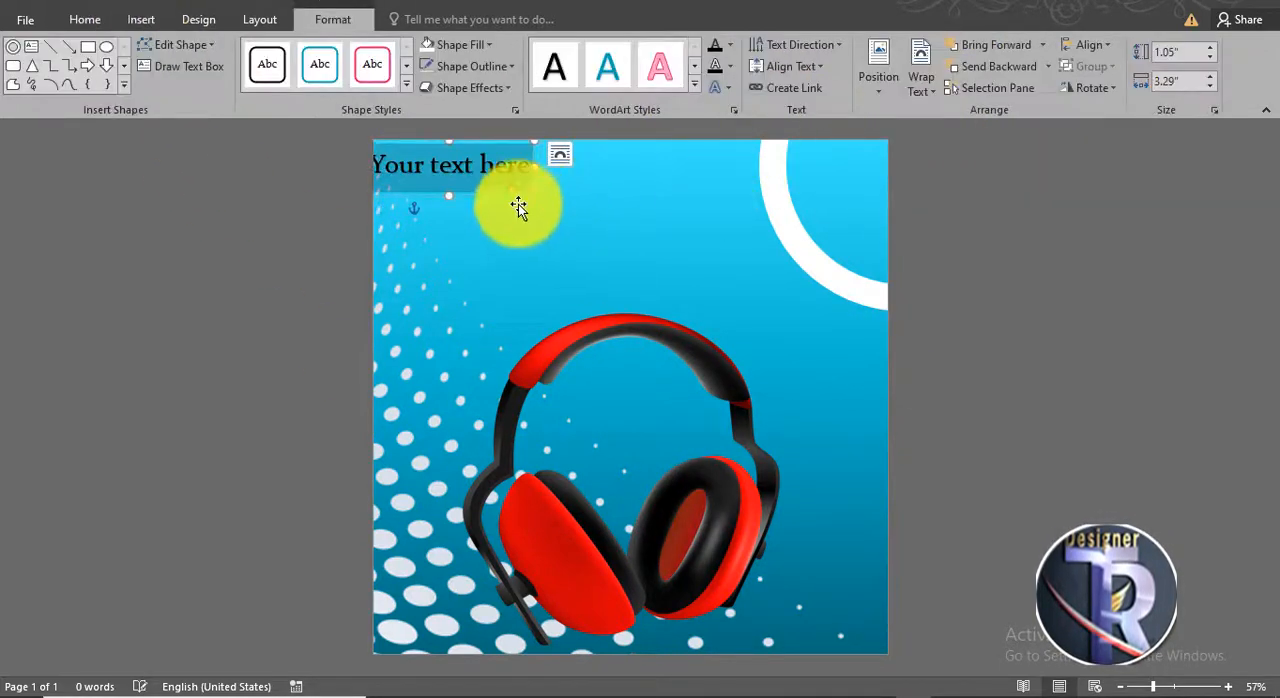
{"action": "mouse_move", "coordinate": [508, 195]}
{"action": "left_mouse_down"}
{"action": "mouse_move", "coordinate": [663, 197]}
{"action": "mouse_move", "coordinate": [485, 180]}
{"action": "left_mouse_up"}
{"action": "type", "text": "LISTEN TO"}
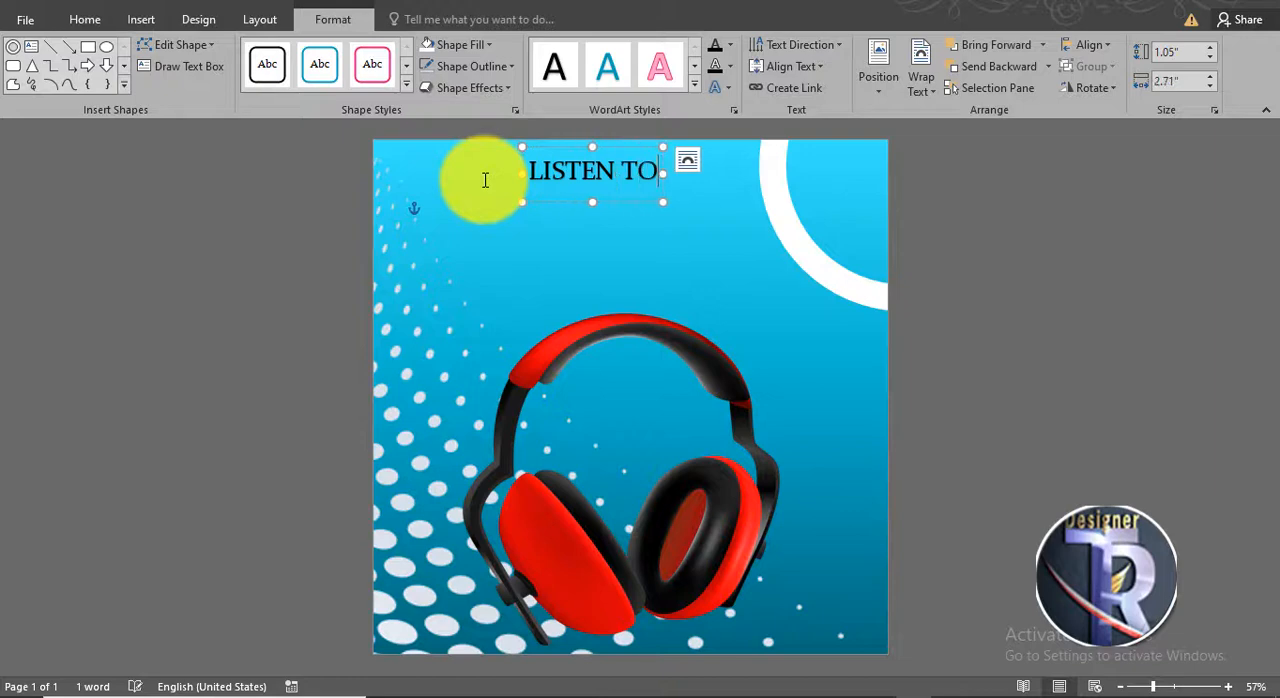
{"action": "left_click", "coordinate": [608, 204]}
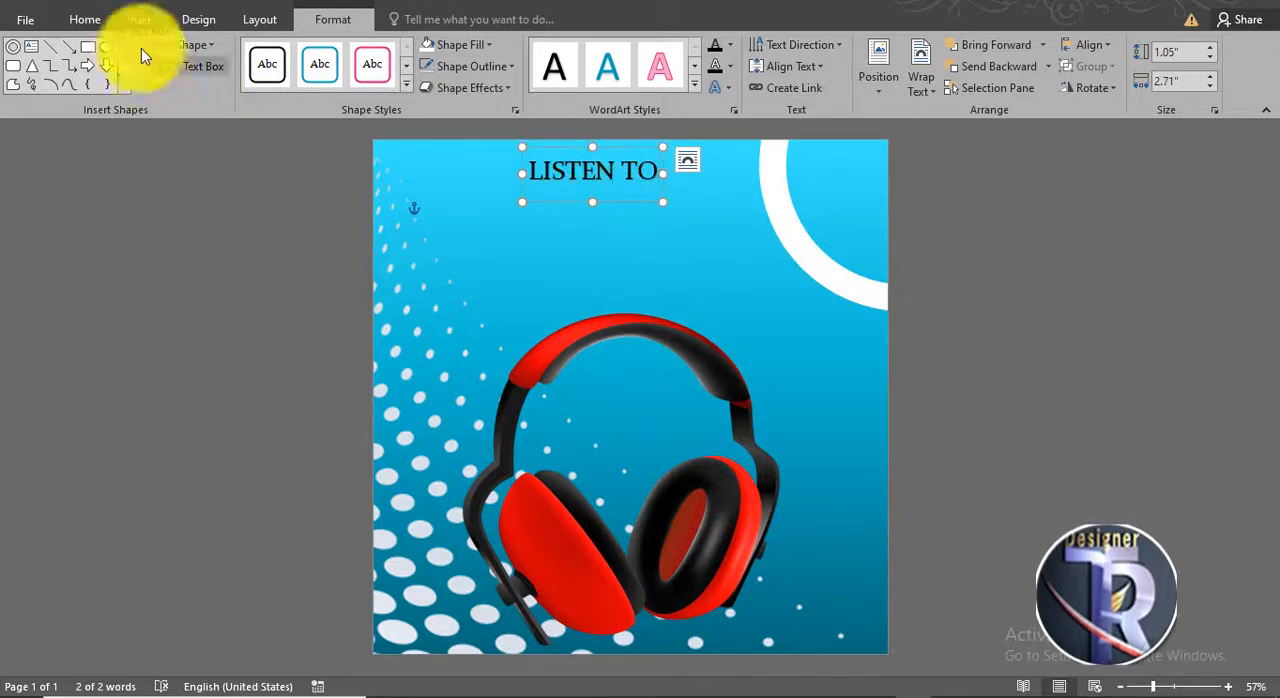
- Set the "LISTEN TO" text to 48 pt and centre it near the top edge of the page
{"action": "left_click", "coordinate": [88, 20]}
{"action": "left_click", "coordinate": [290, 52]}
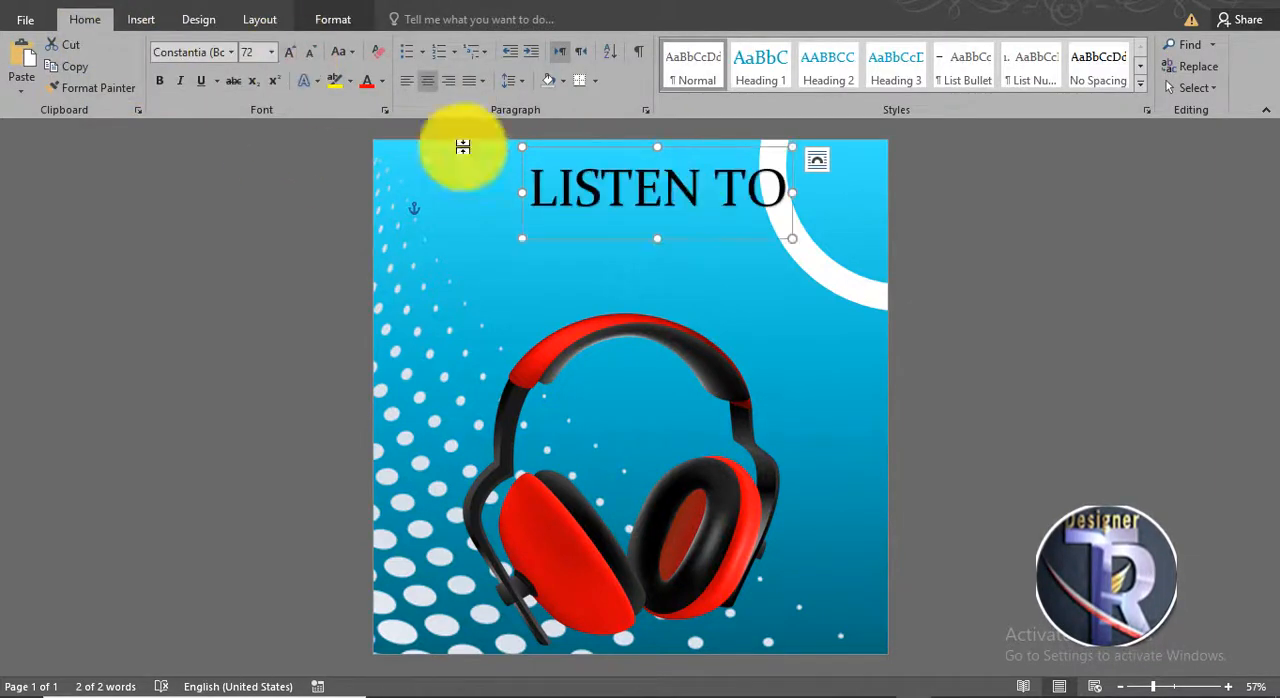
{"action": "left_click_drag", "start_coordinate": [700, 229], "coordinate": [654, 228]}
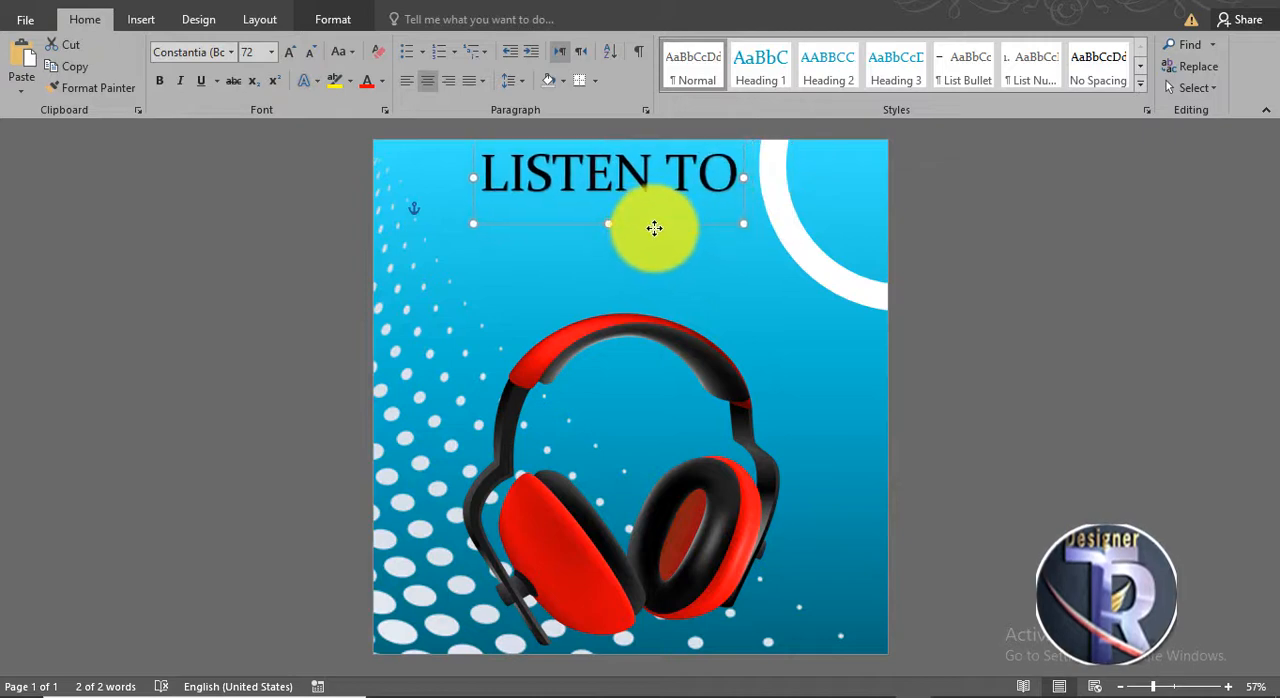
{"action": "left_click", "coordinate": [311, 52]}
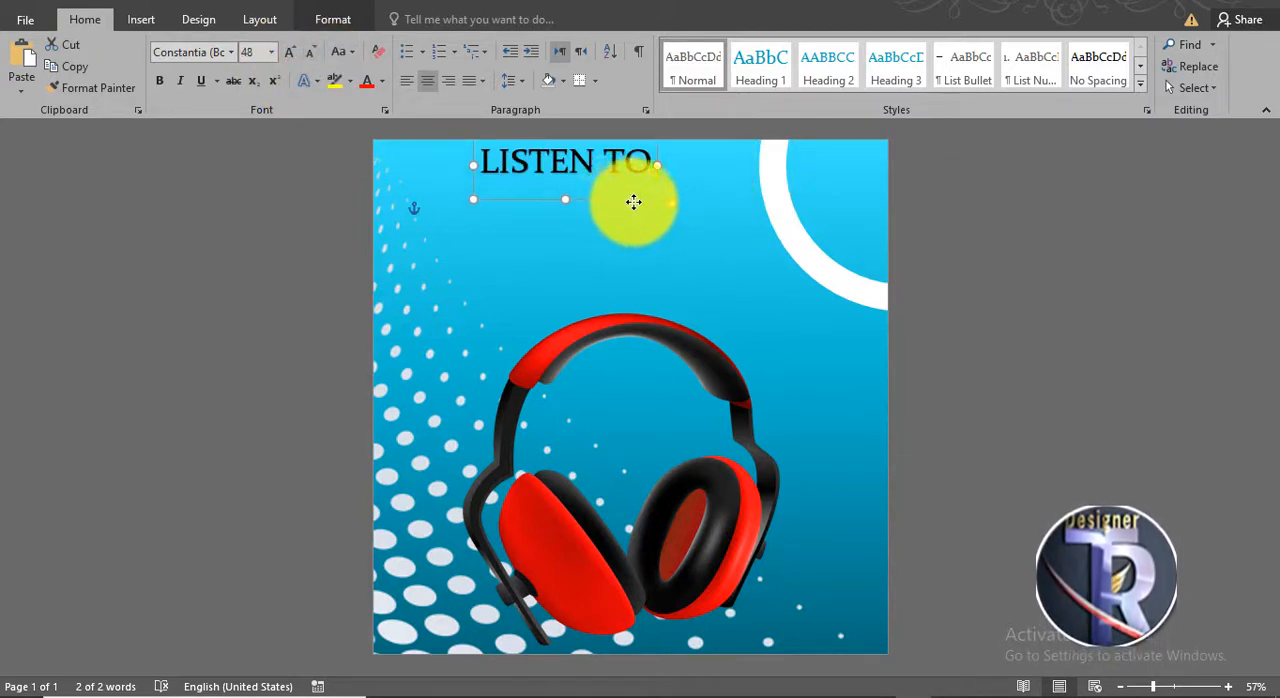
{"action": "left_click_drag", "start_coordinate": [634, 202], "coordinate": [664, 226]}
- Duplicate the "LISTEN TO" WordArt, place the copy directly beneath it and replace its text with "MUSIC"
{"action": "left_click", "coordinate": [652, 205], "text": "ctrl"}
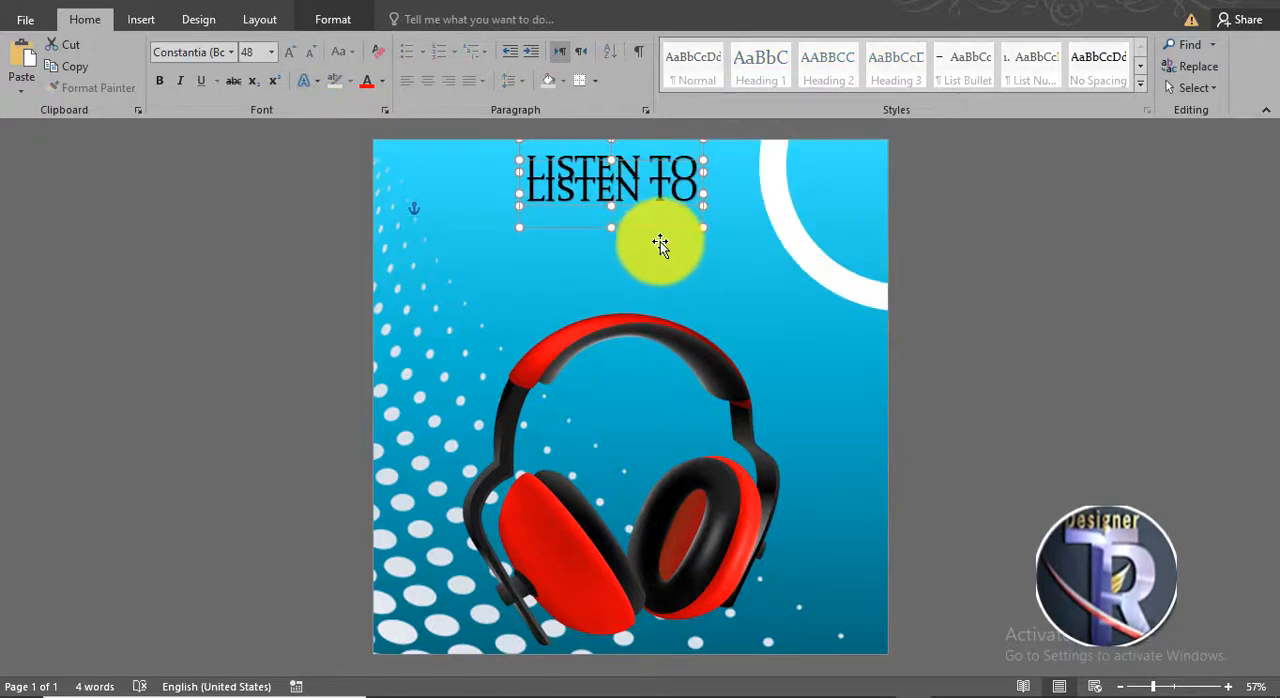
{"action": "left_click_drag", "start_coordinate": [663, 194], "coordinate": [537, 227]}
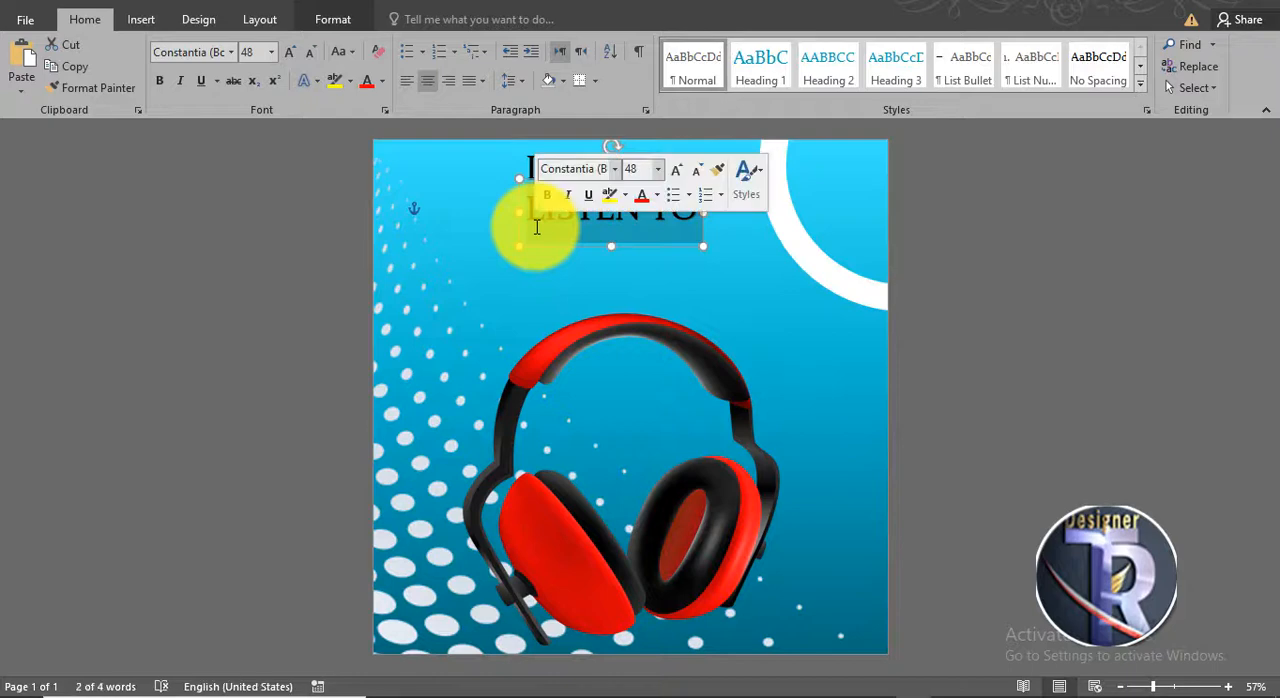
{"action": "key", "text": "BackSpace"}
{"action": "type", "text": "MUSIC"}
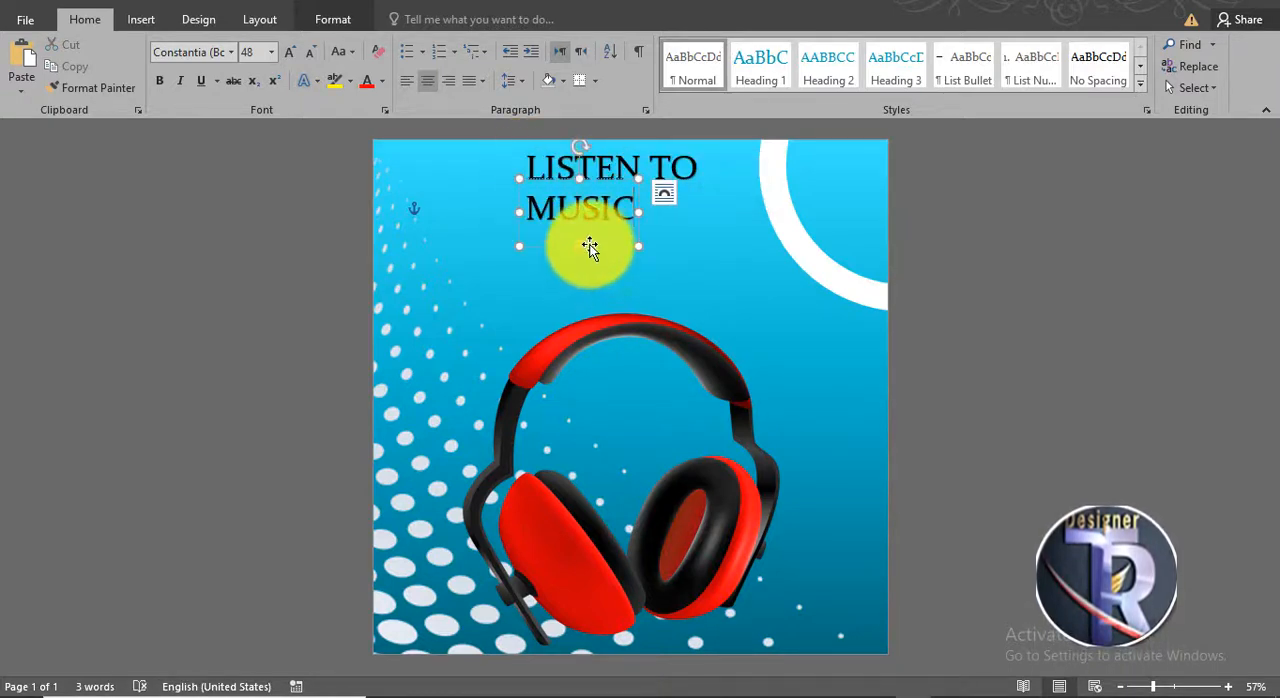
- Format the "MUSIC" text in the Impact font at 72 pt
{"action": "left_click", "coordinate": [232, 52]}
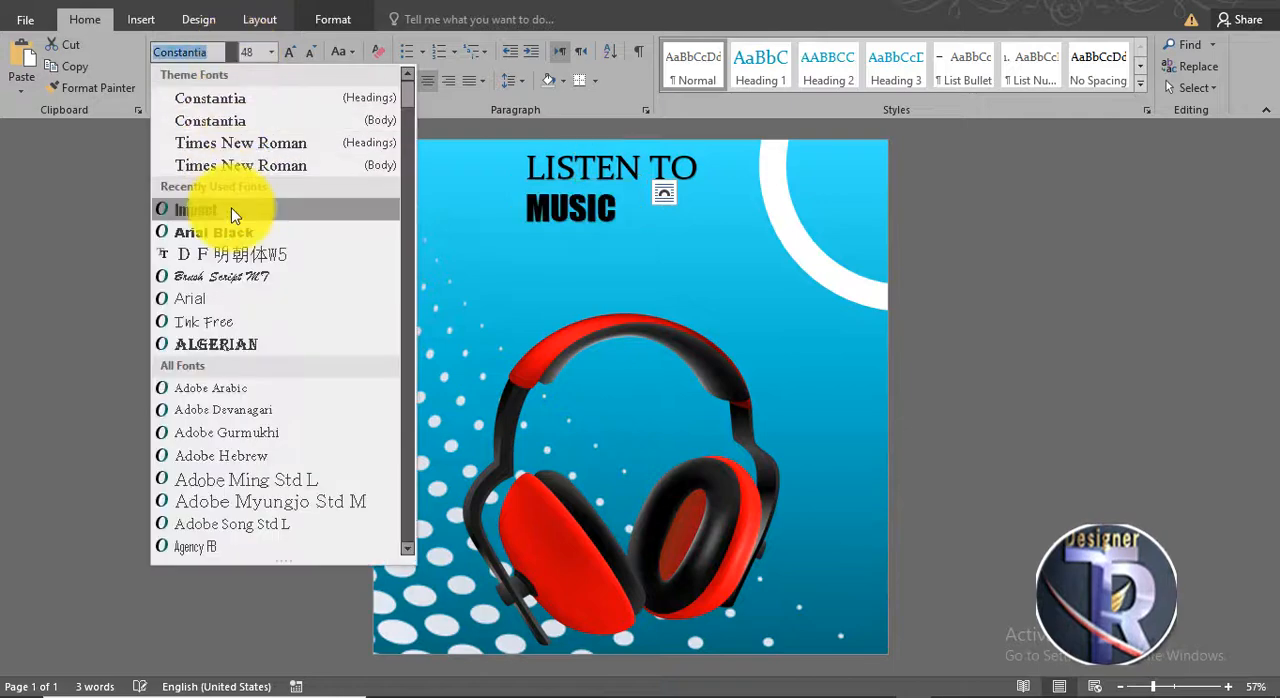
{"action": "left_click", "coordinate": [234, 206]}
{"action": "left_click", "coordinate": [290, 55]}
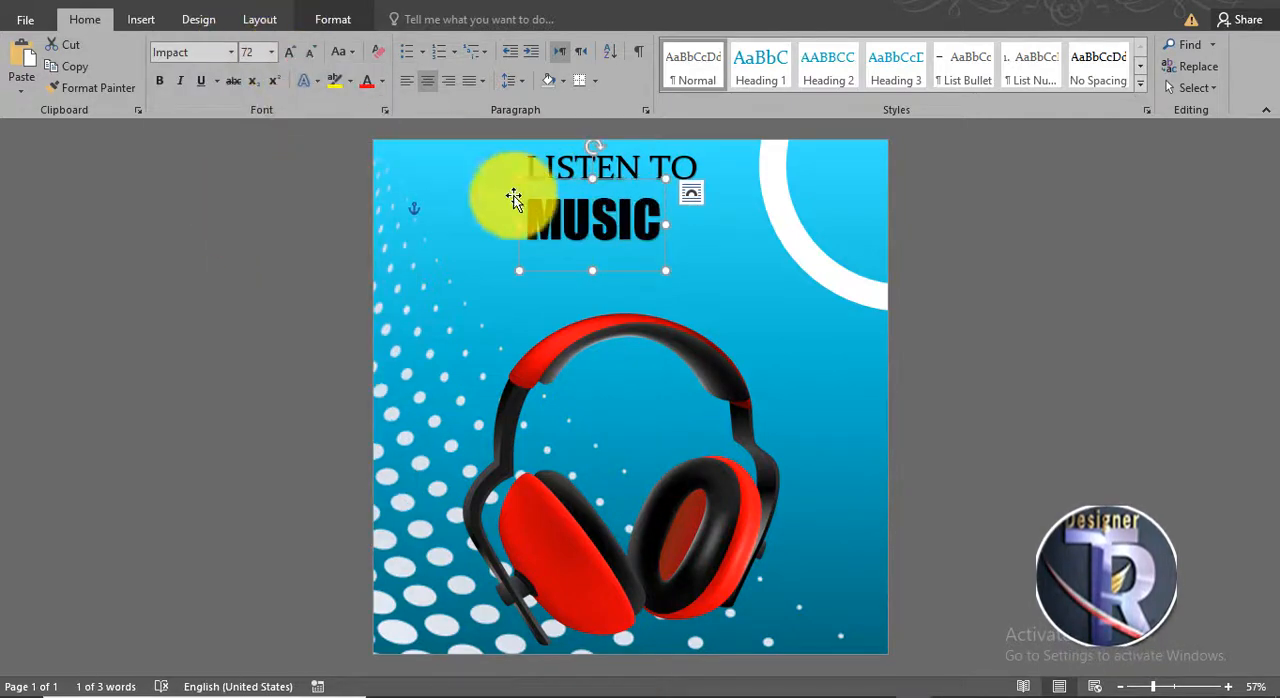
- Space out the letters of "MUSIC" to match the width of "LISTEN TO" and align it underneath
{"action": "left_click", "coordinate": [604, 228]}
{"action": "left_click", "coordinate": [635, 228]}
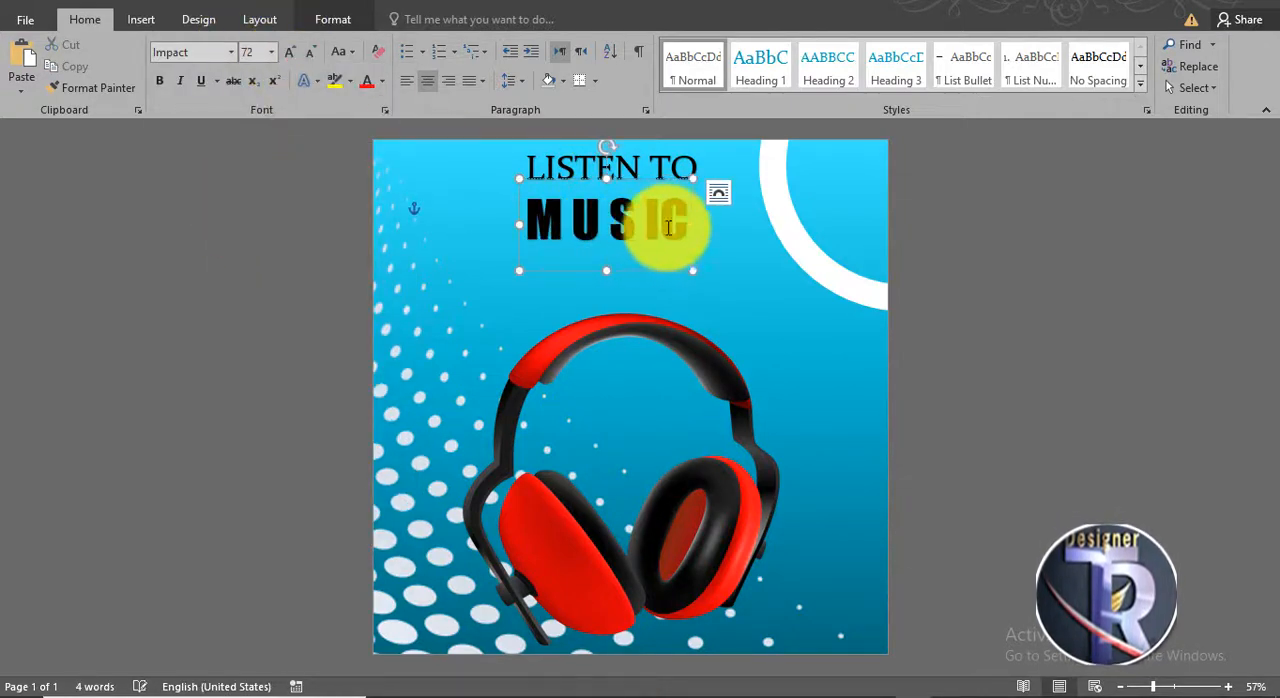
{"action": "left_click", "coordinate": [669, 226]}
{"action": "left_click", "coordinate": [1020, 285]}
{"action": "left_click", "coordinate": [631, 237]}
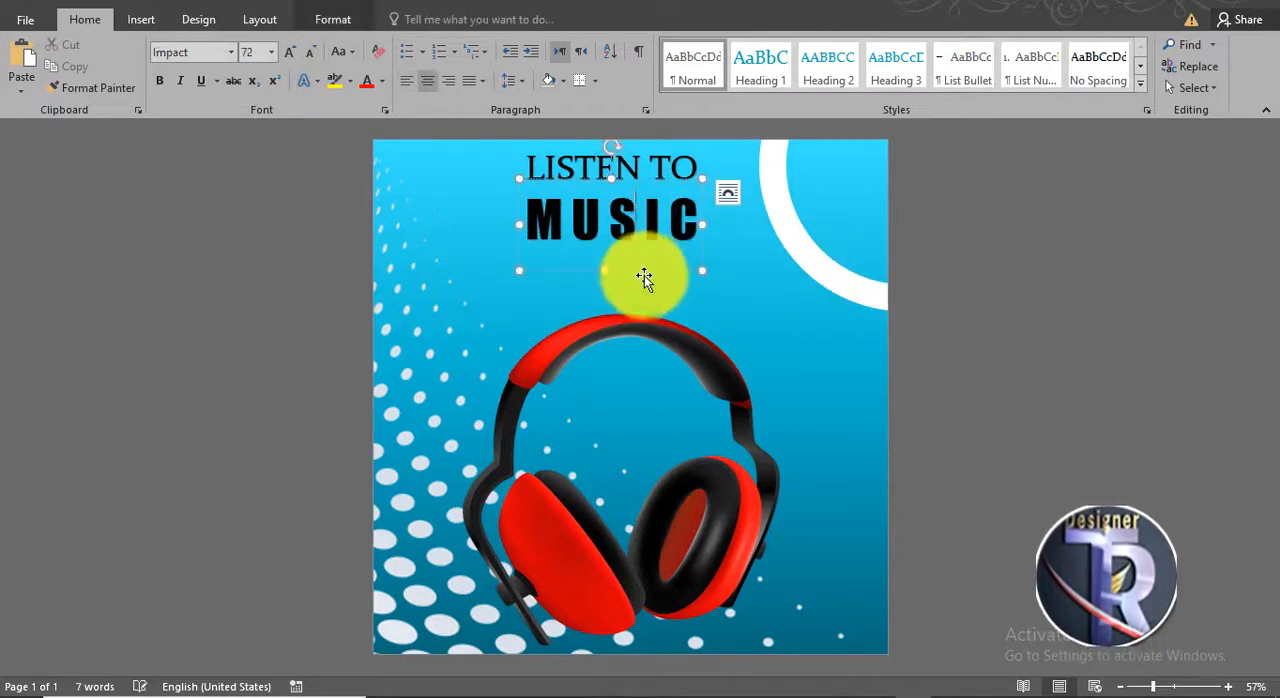
{"action": "left_click_drag", "start_coordinate": [652, 272], "coordinate": [653, 269]}
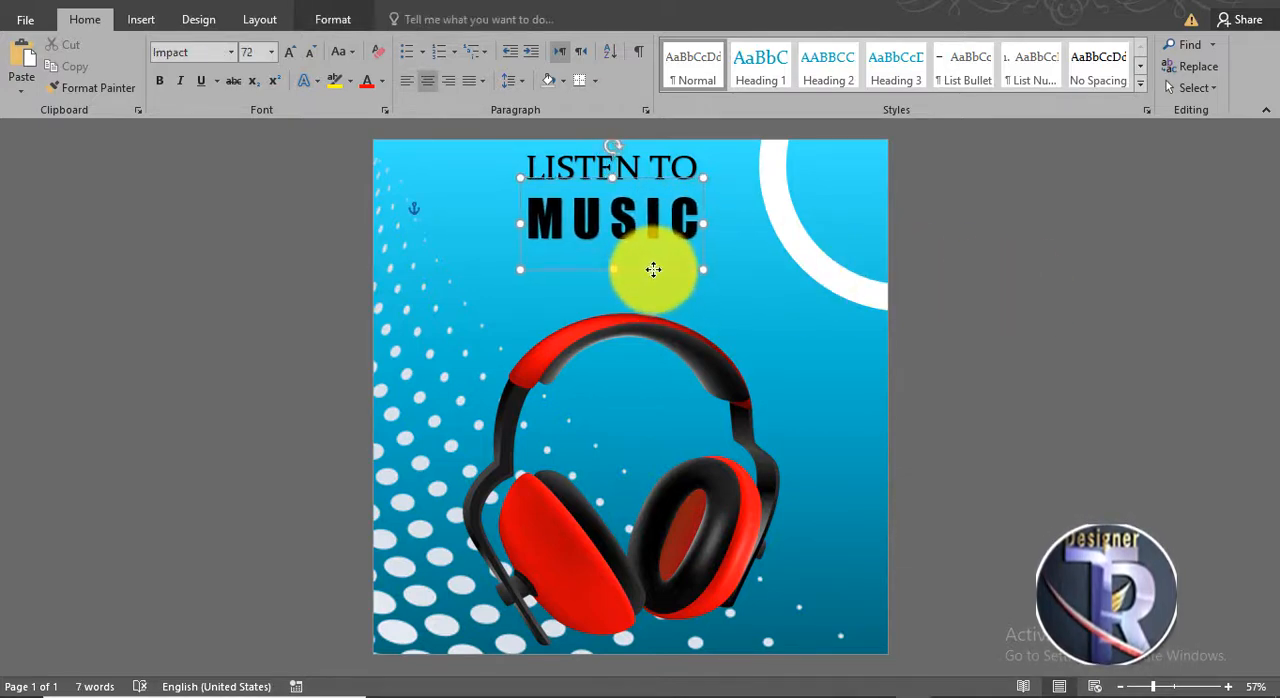
- Change the text fill of both "MUSIC" and "LISTEN TO" to white
{"action": "left_click", "coordinate": [332, 20]}
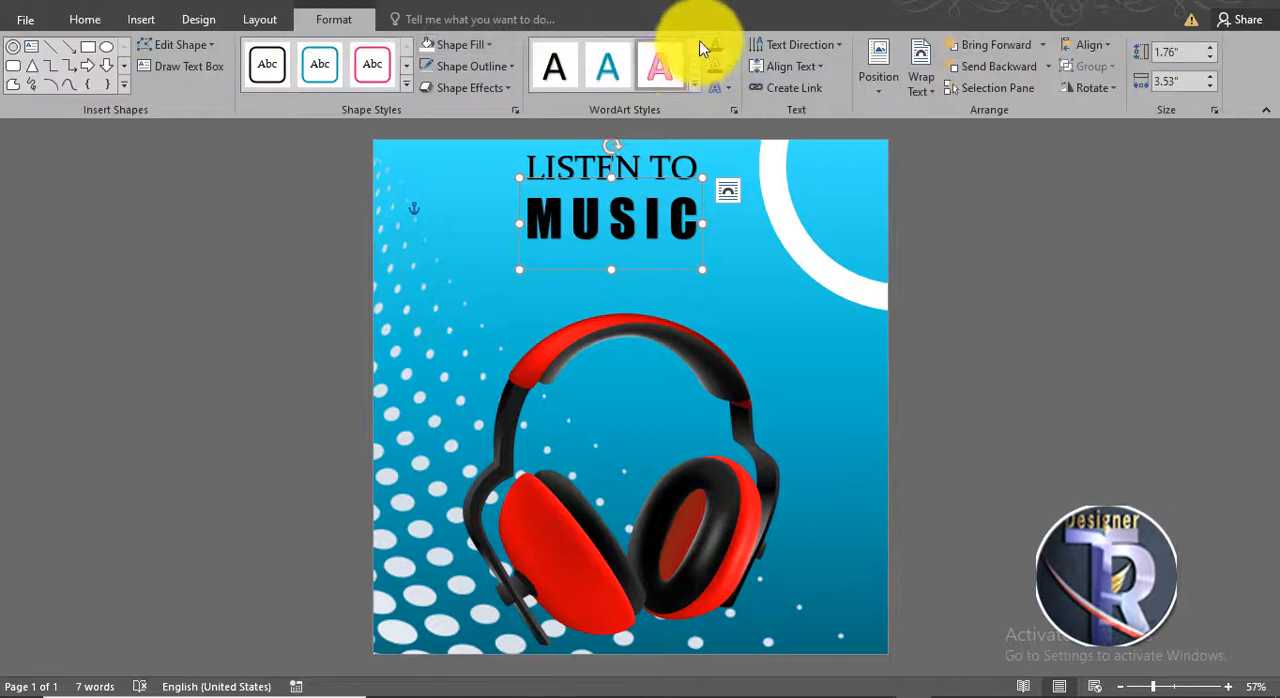
{"action": "left_click", "coordinate": [730, 46]}
{"action": "left_click", "coordinate": [714, 109]}
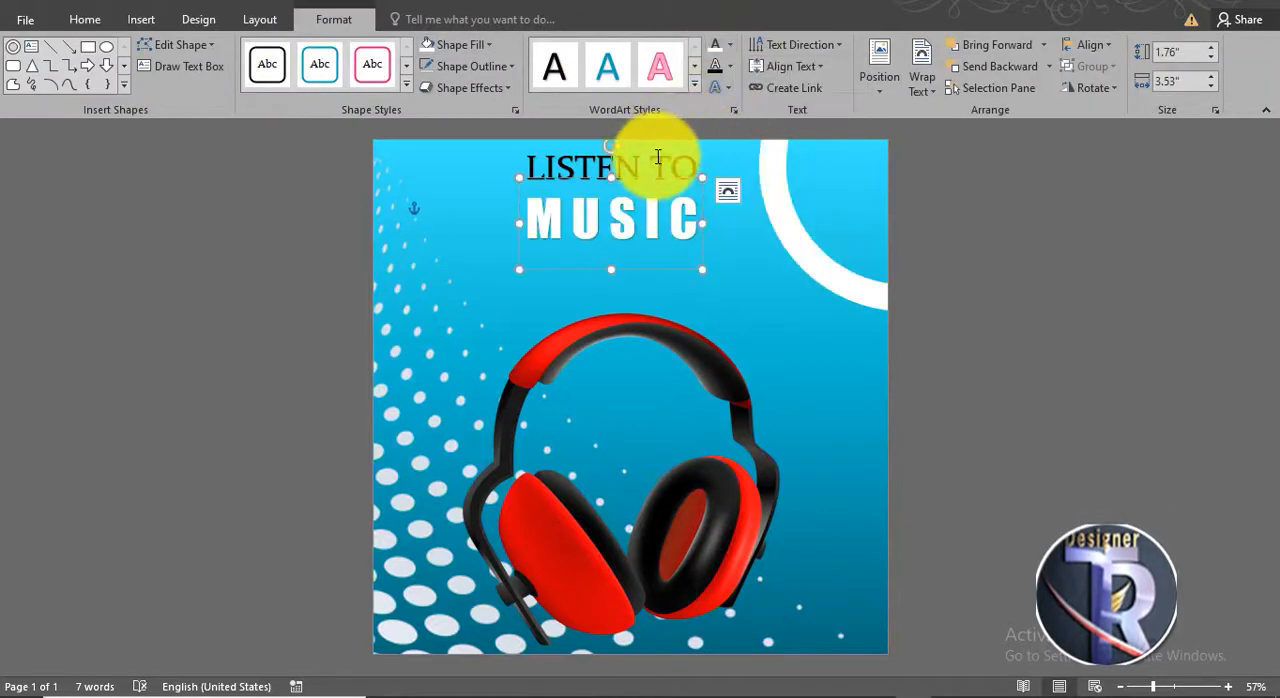
{"action": "left_click", "coordinate": [662, 146]}
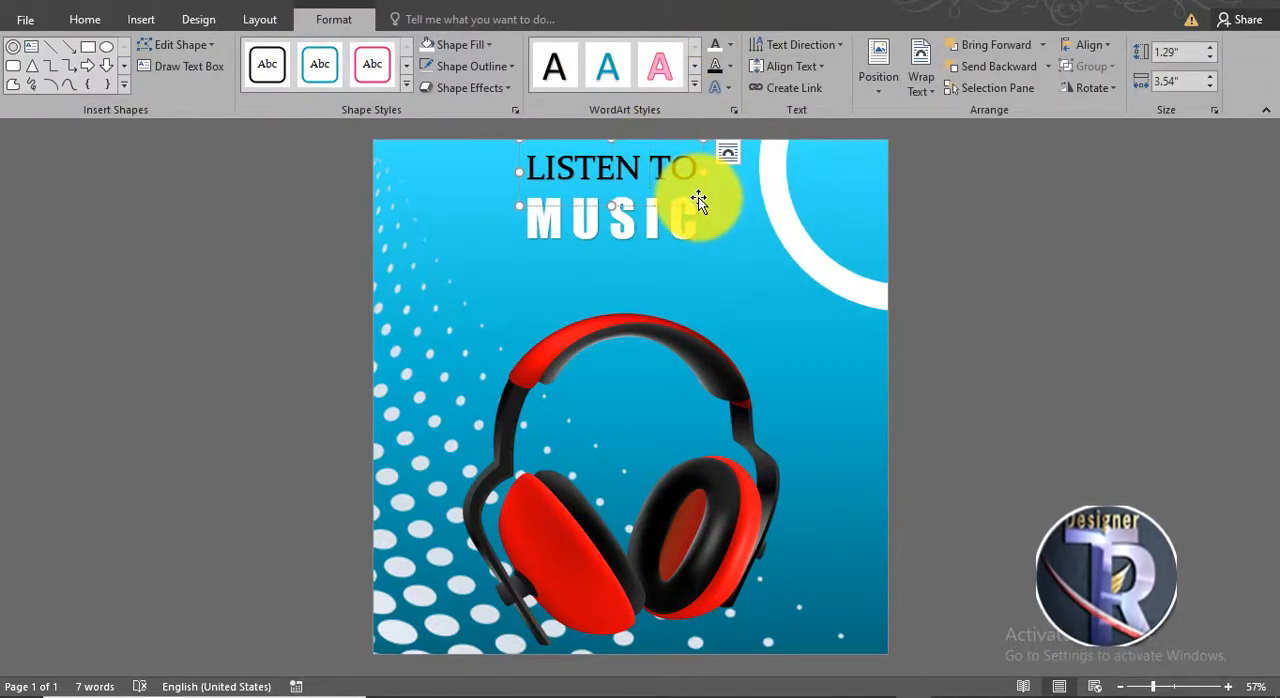
{"action": "left_click", "coordinate": [698, 200]}
{"action": "left_click", "coordinate": [715, 46]}
{"action": "left_click", "coordinate": [960, 235]}
- Apply the second Perspective shadow preset to the "MUSIC" text
{"action": "left_click", "coordinate": [654, 268]}
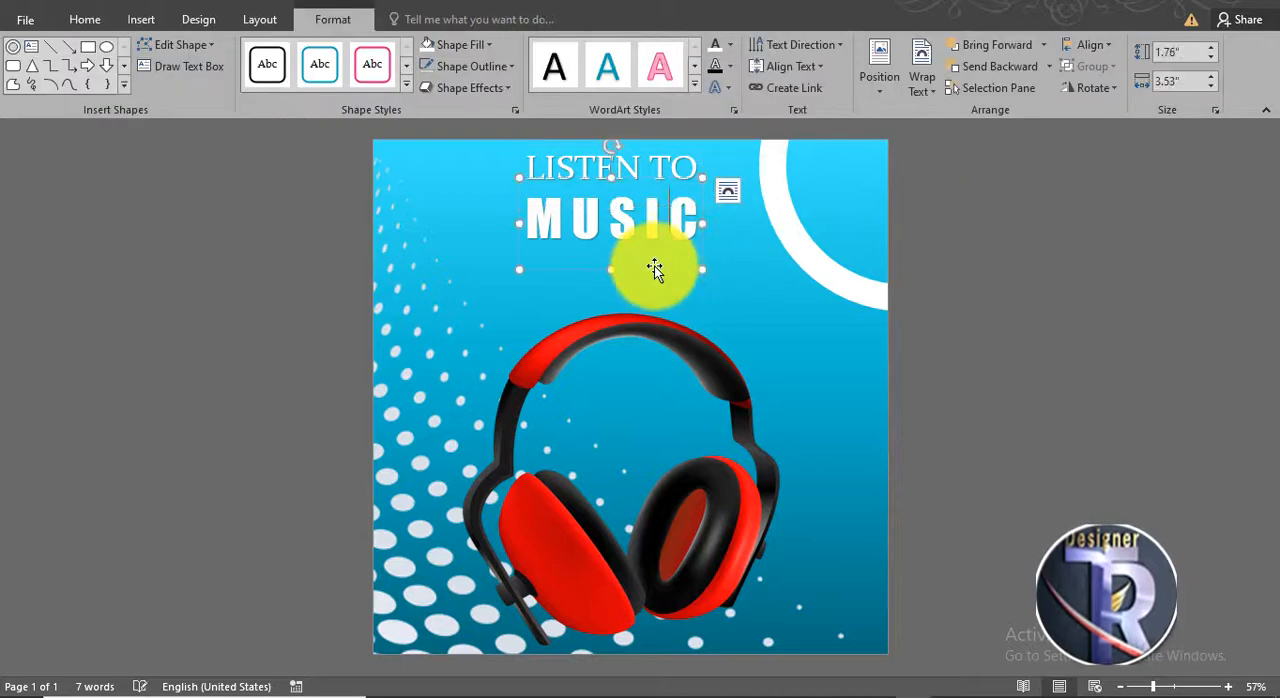
{"action": "left_click", "coordinate": [720, 87]}
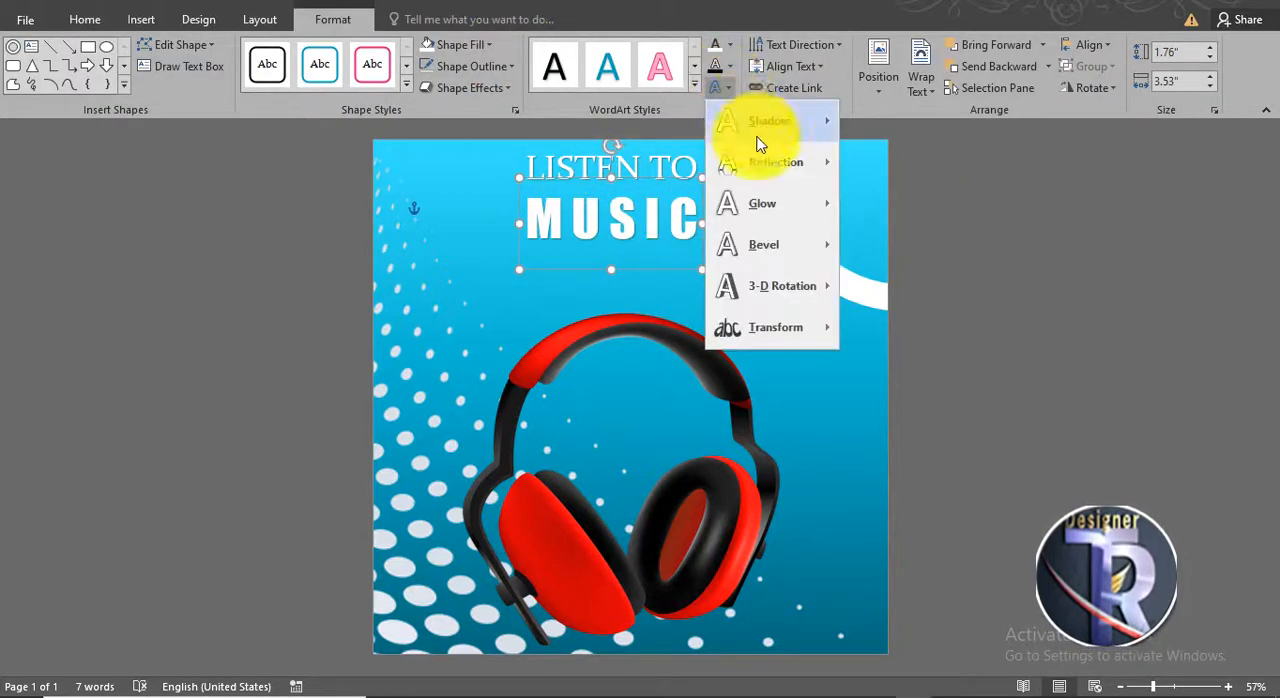
{"action": "mouse_move", "coordinate": [775, 124]}
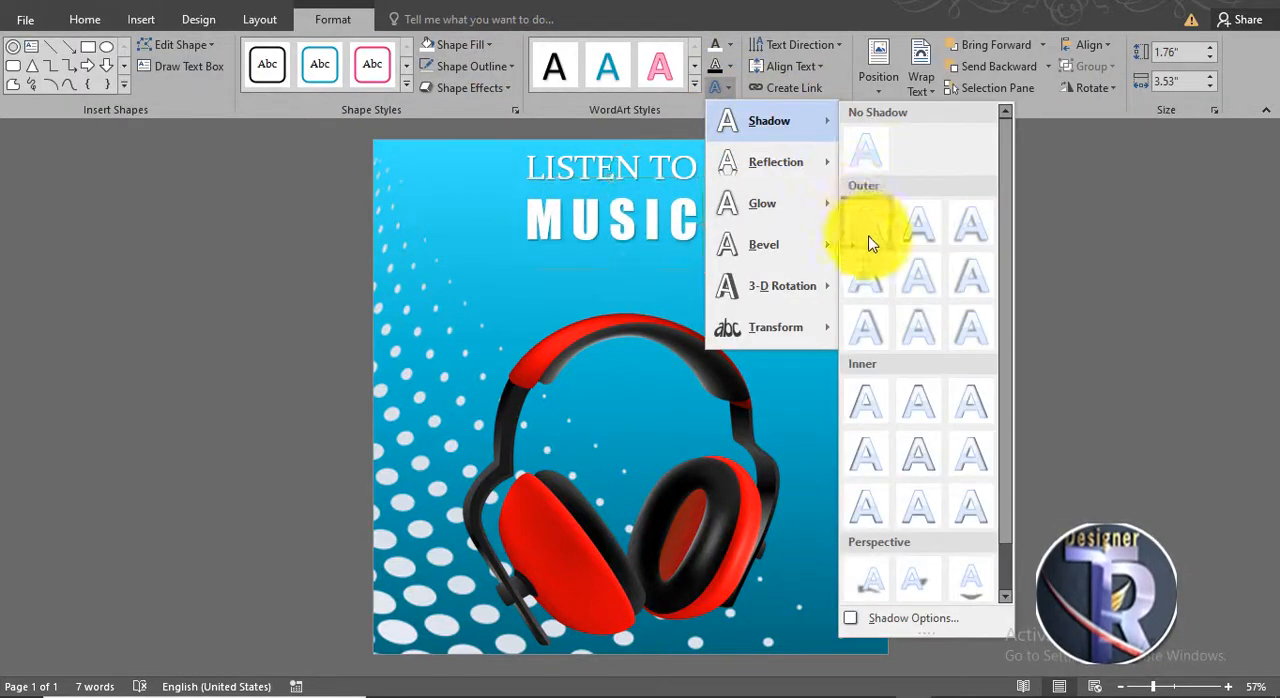
{"action": "left_click", "coordinate": [920, 568]}
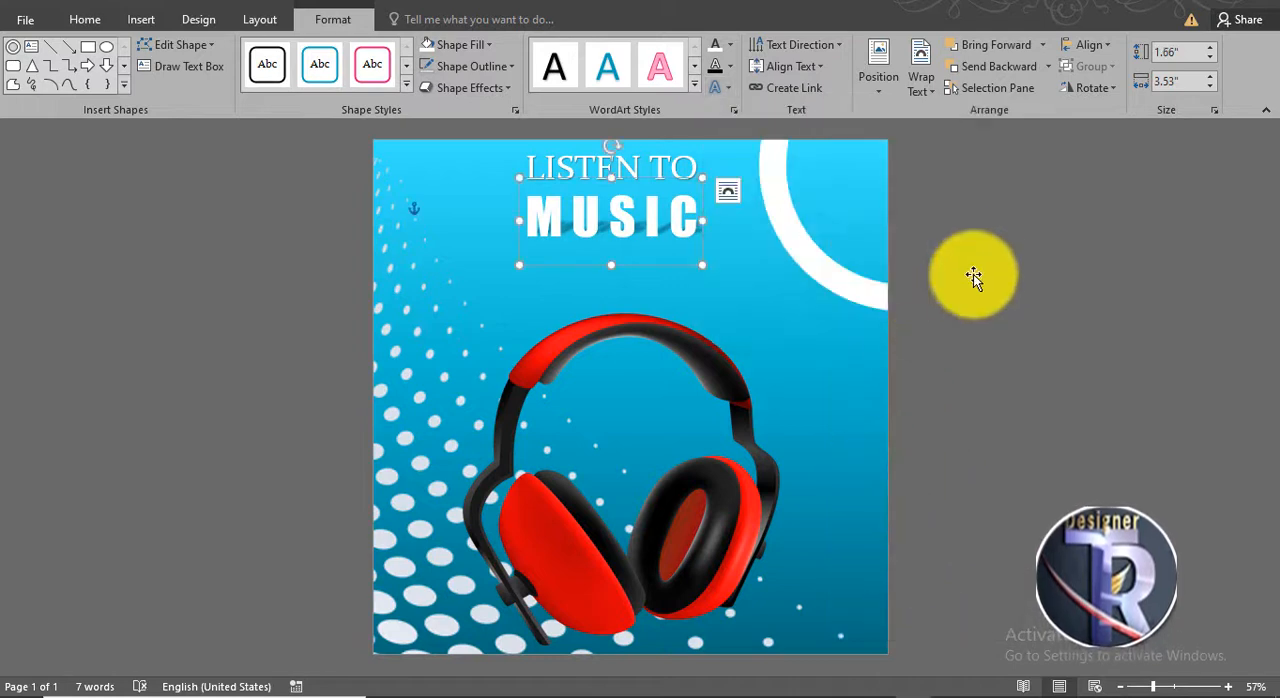
{"action": "left_click", "coordinate": [651, 209]}
{"action": "left_click", "coordinate": [85, 19]}
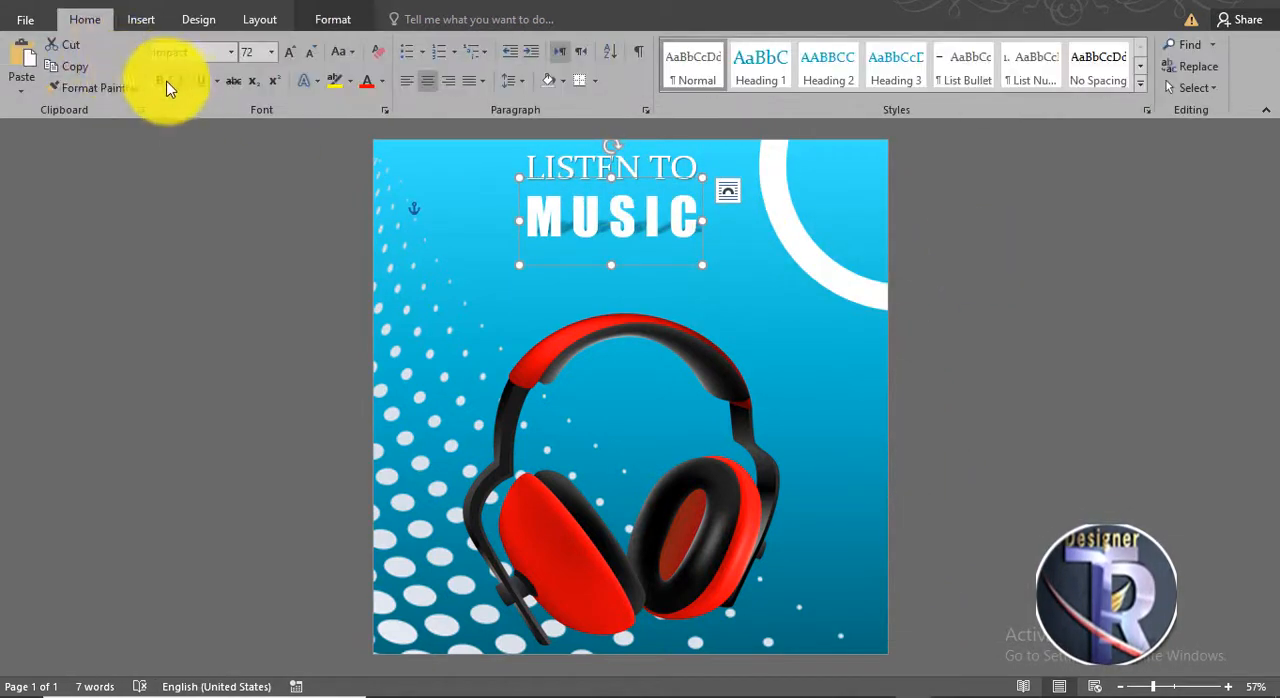
{"action": "left_click", "coordinate": [941, 324]}
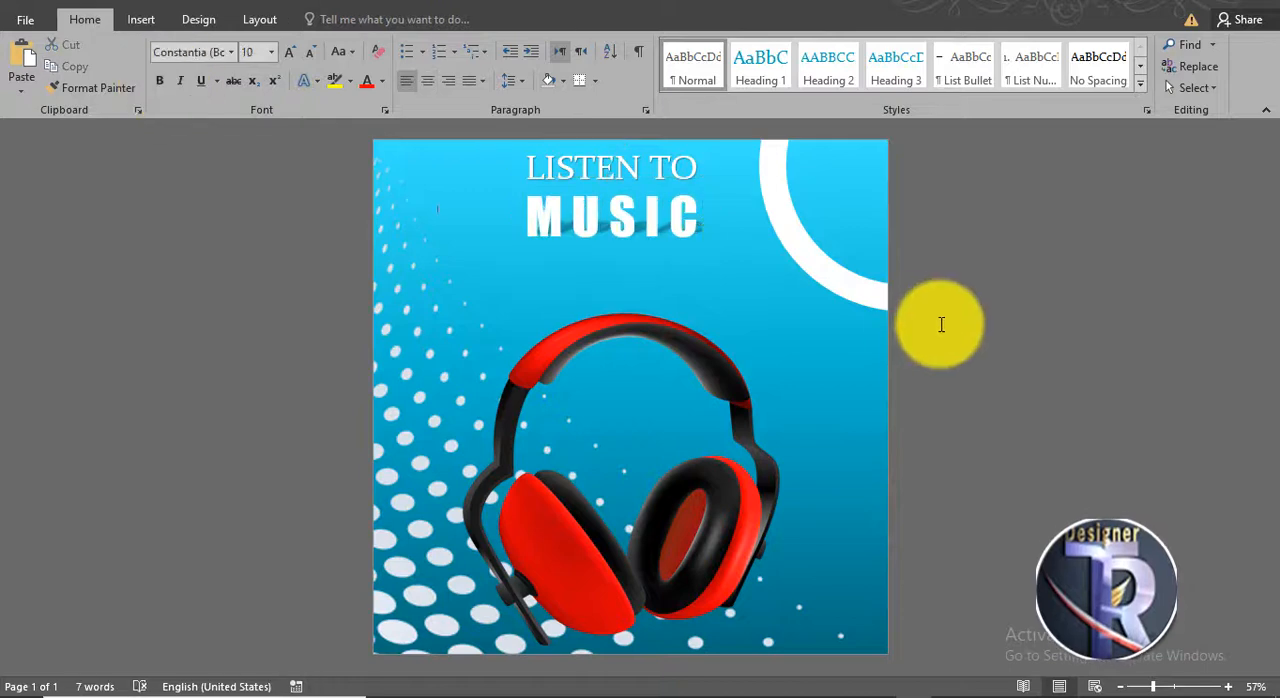
- Draw a pill-shaped rounded rectangle about 3.78" by 0.82" below "MUSIC" and give it the solid black shape style
{"action": "left_click", "coordinate": [145, 20]}
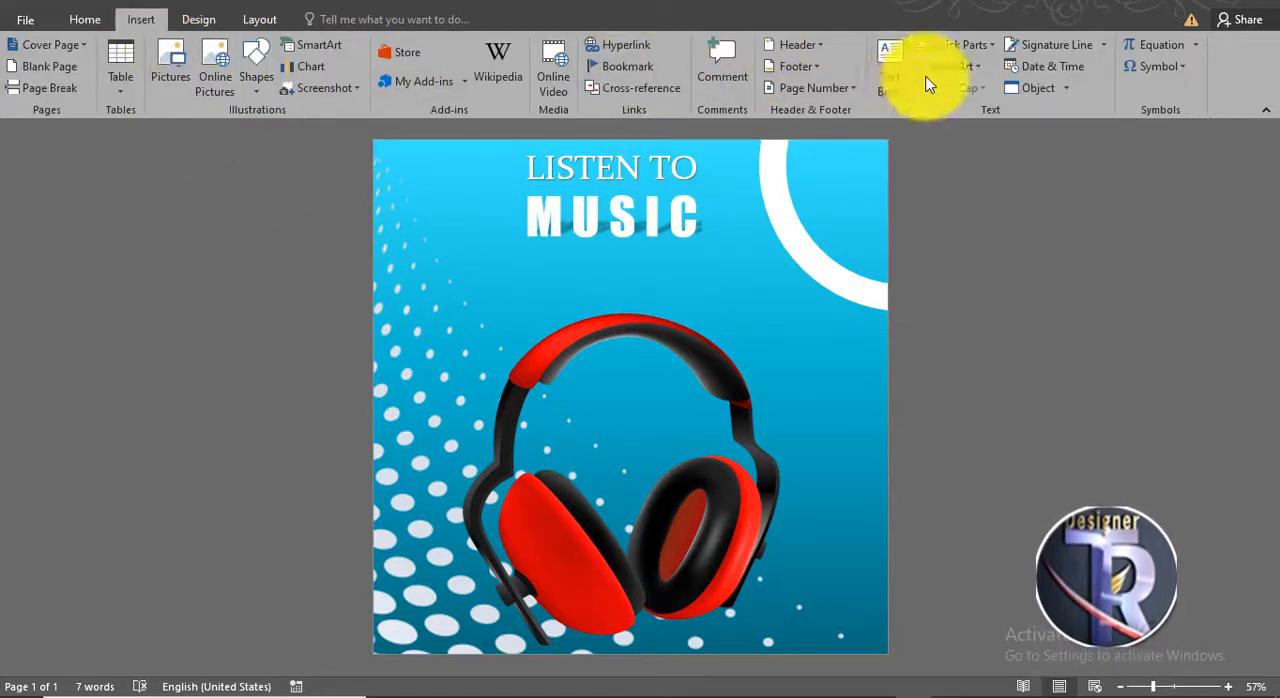
{"action": "left_click", "coordinate": [254, 85]}
{"action": "left_click", "coordinate": [341, 131]}
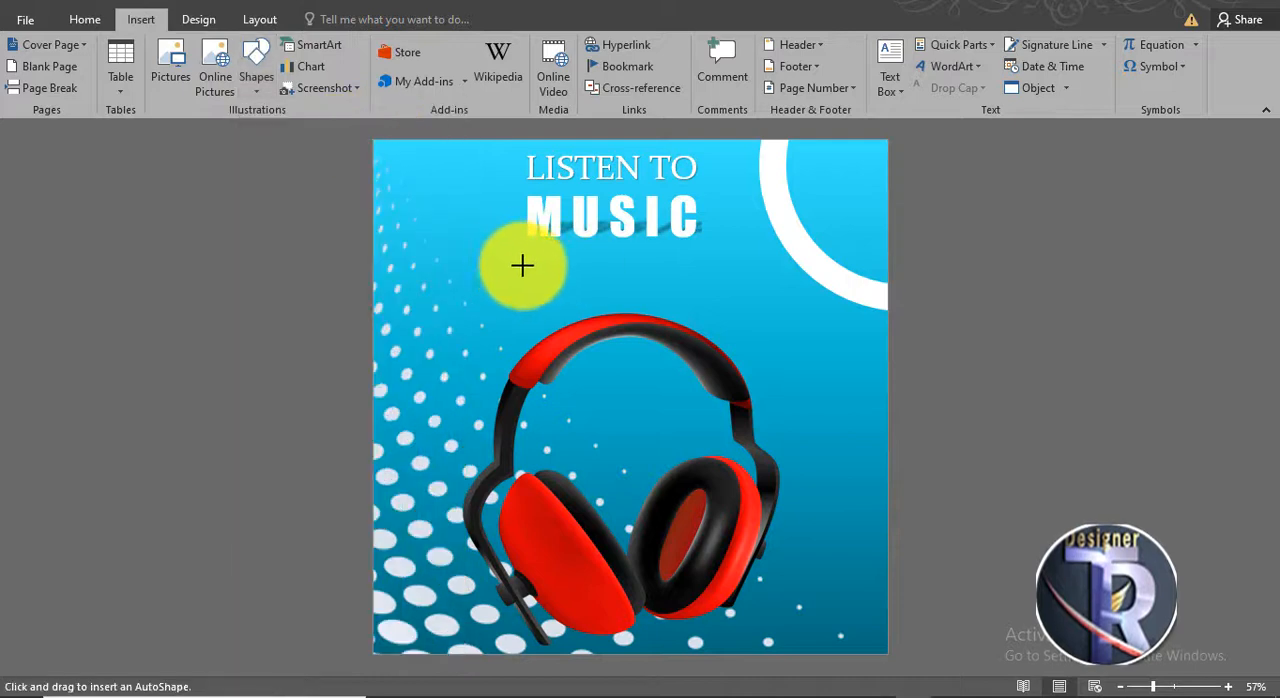
{"action": "left_click_drag", "start_coordinate": [514, 259], "coordinate": [709, 301]}
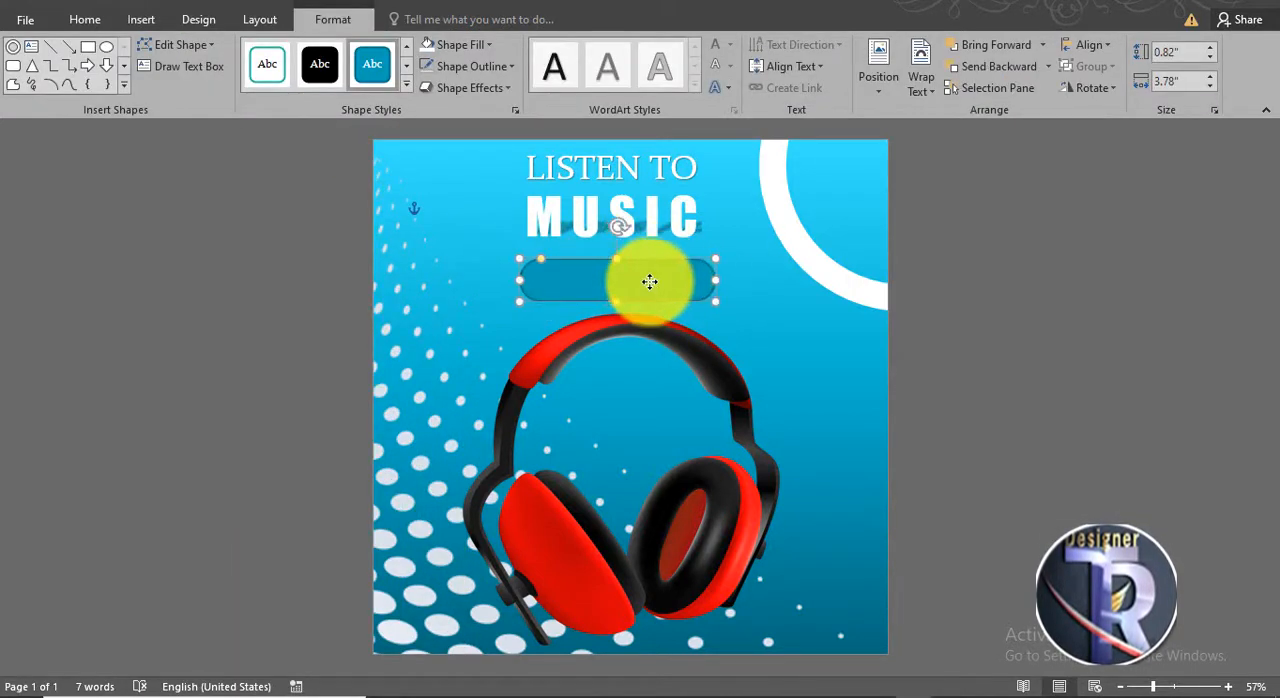
{"action": "left_click", "coordinate": [330, 78]}
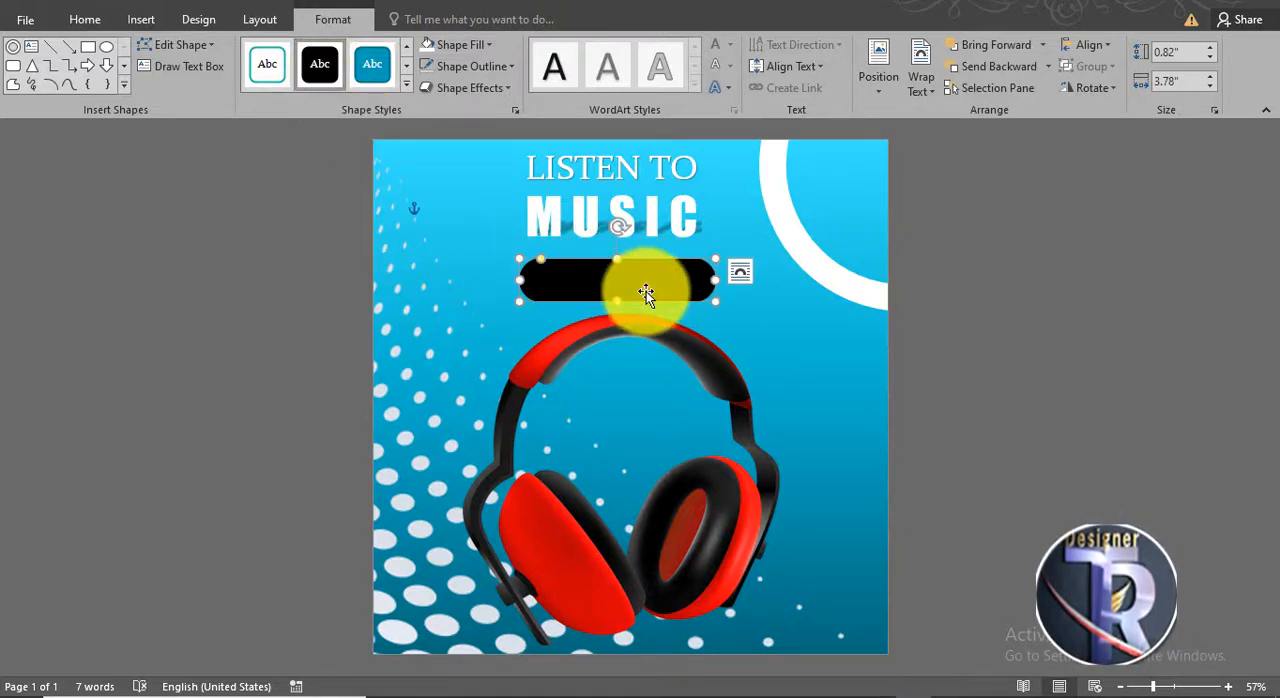
- Add a white copy of the black pill narrowed to about 1.11" at its left end
{"action": "left_click_drag", "start_coordinate": [646, 285], "coordinate": [578, 280]}
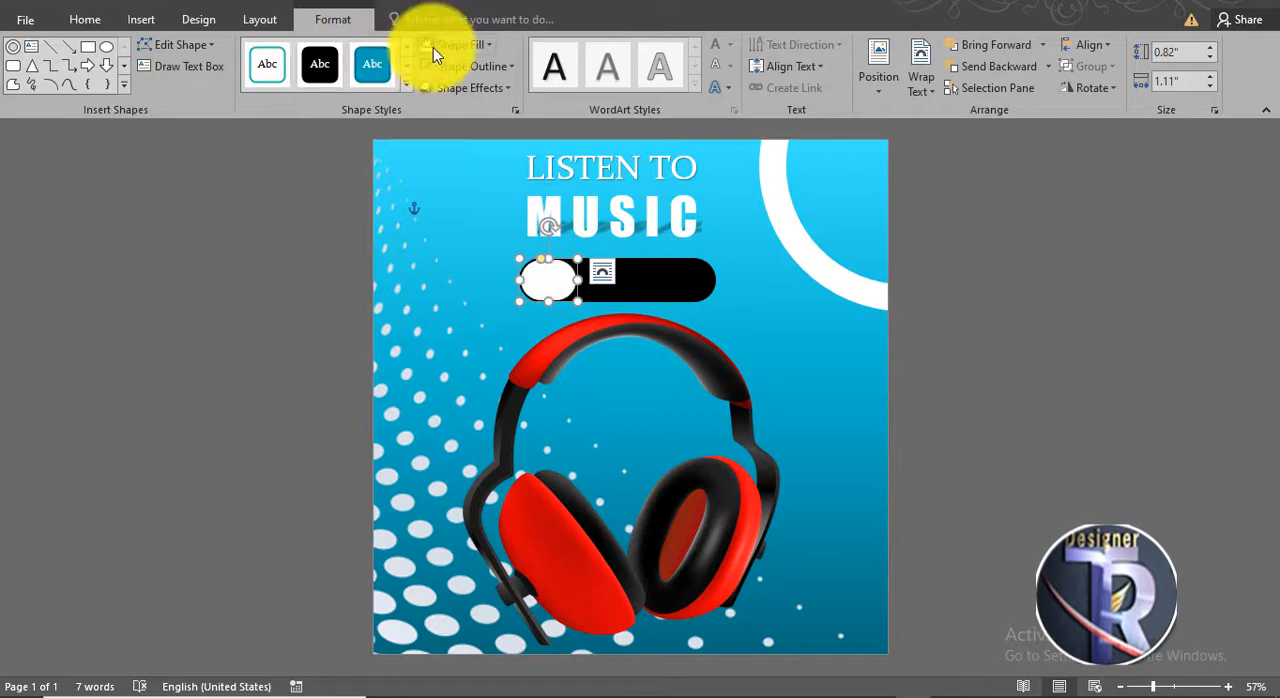
{"action": "left_click", "coordinate": [997, 353]}
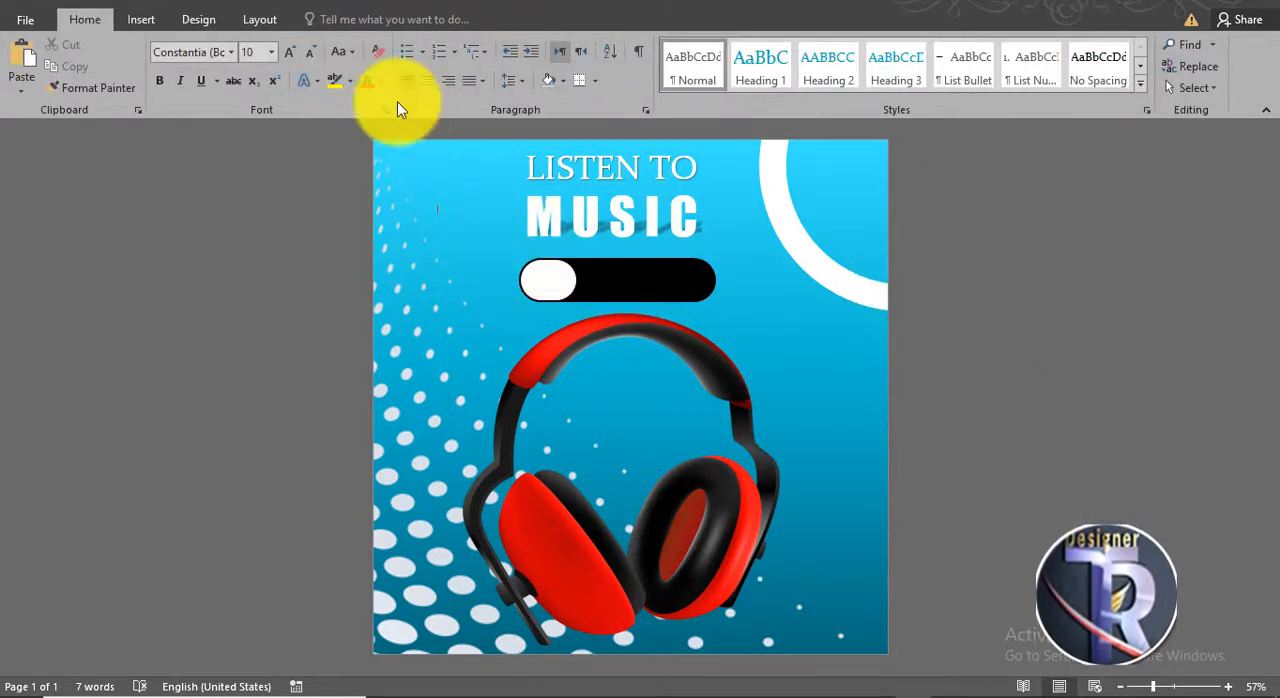
- Insert WordArt reading "BUY NOW" with white fill and place it on the black part of the pill
{"action": "left_click", "coordinate": [141, 19]}
{"action": "left_click", "coordinate": [930, 68]}
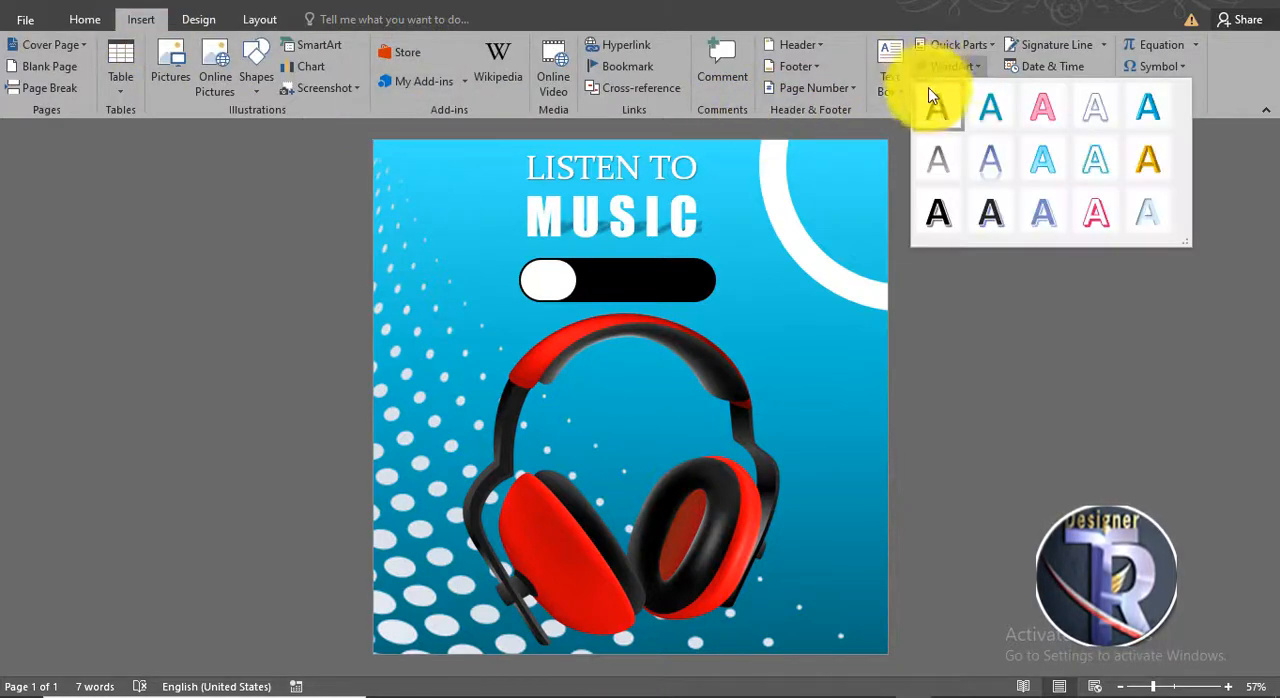
{"action": "left_click", "coordinate": [937, 106]}
{"action": "left_click_drag", "start_coordinate": [583, 255], "coordinate": [735, 309]}
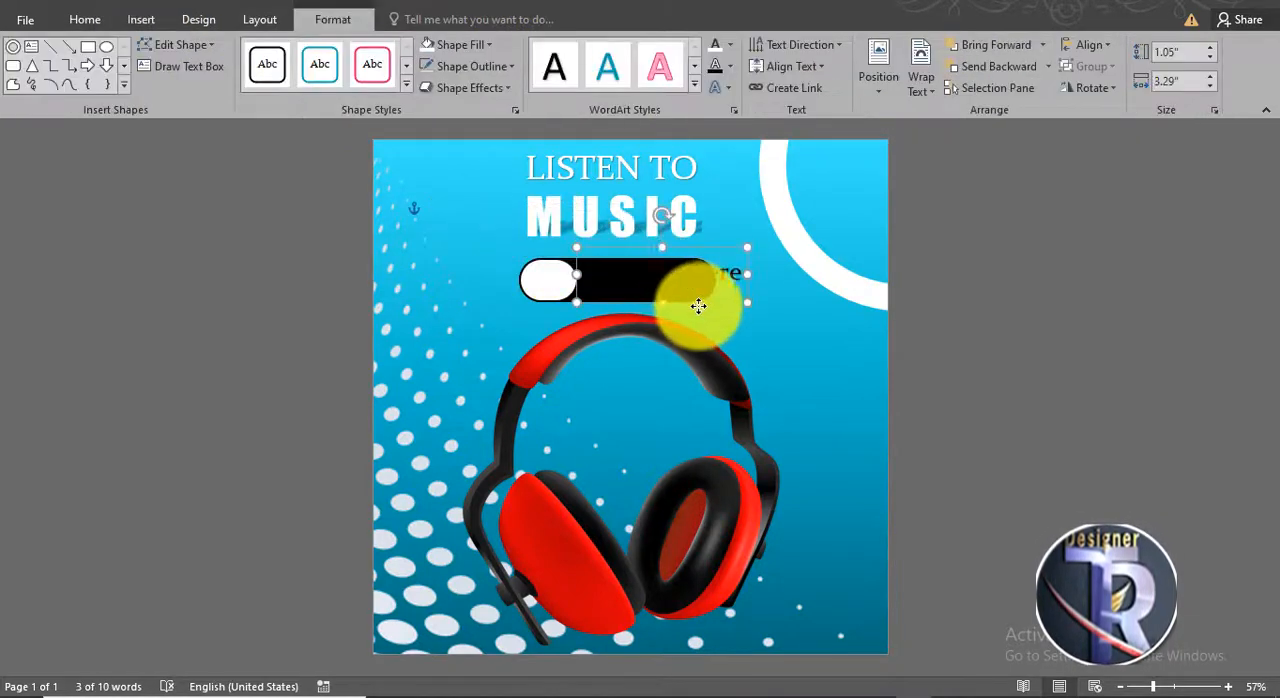
{"action": "left_click", "coordinate": [716, 46]}
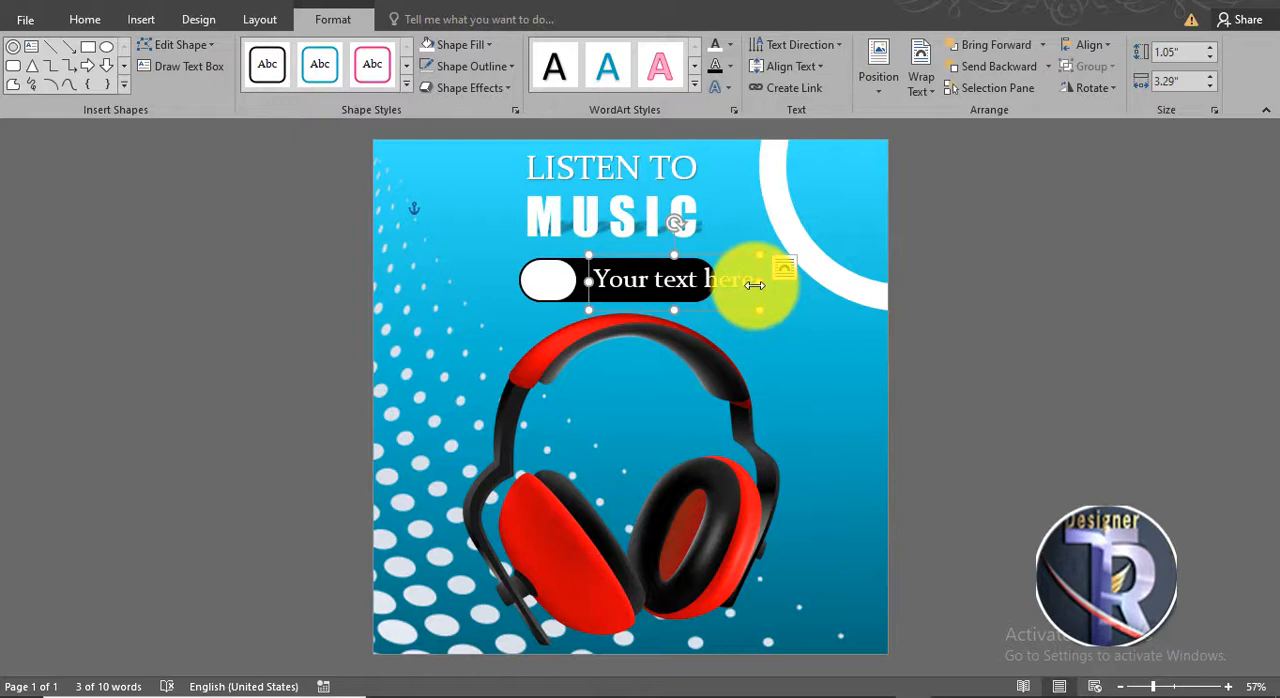
{"action": "left_click_drag", "start_coordinate": [753, 285], "coordinate": [589, 284]}
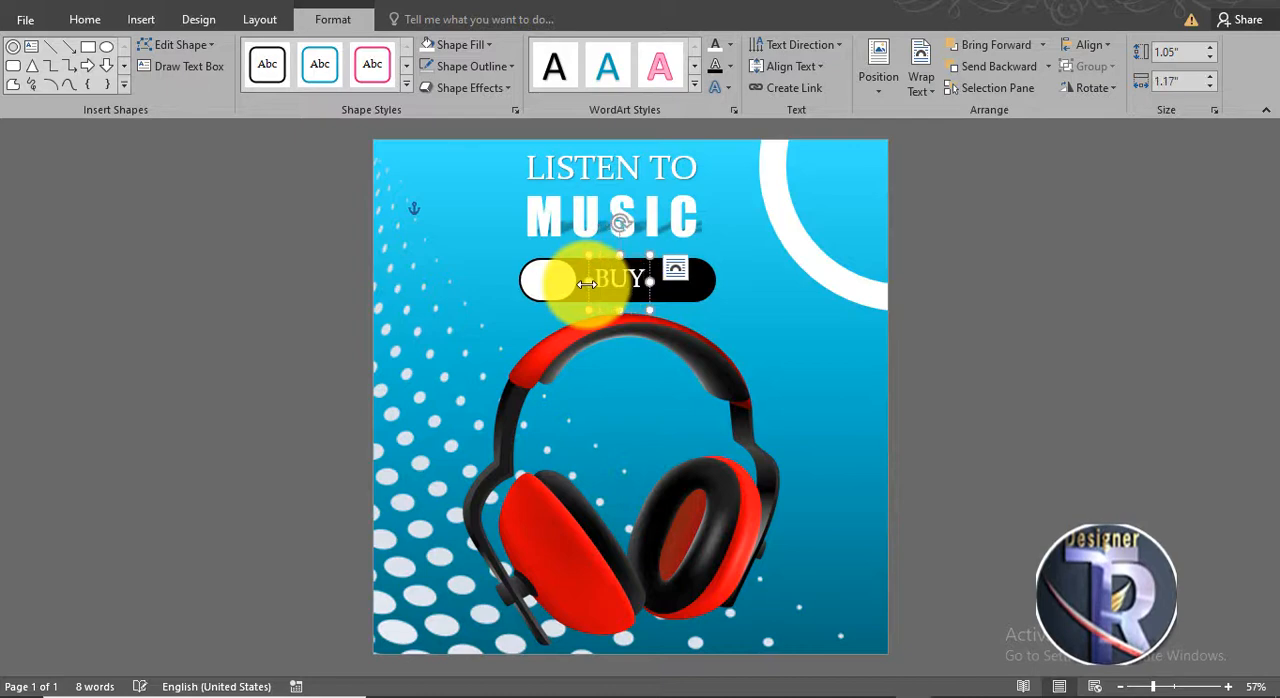
{"action": "left_click_drag", "start_coordinate": [697, 314], "coordinate": [692, 317]}
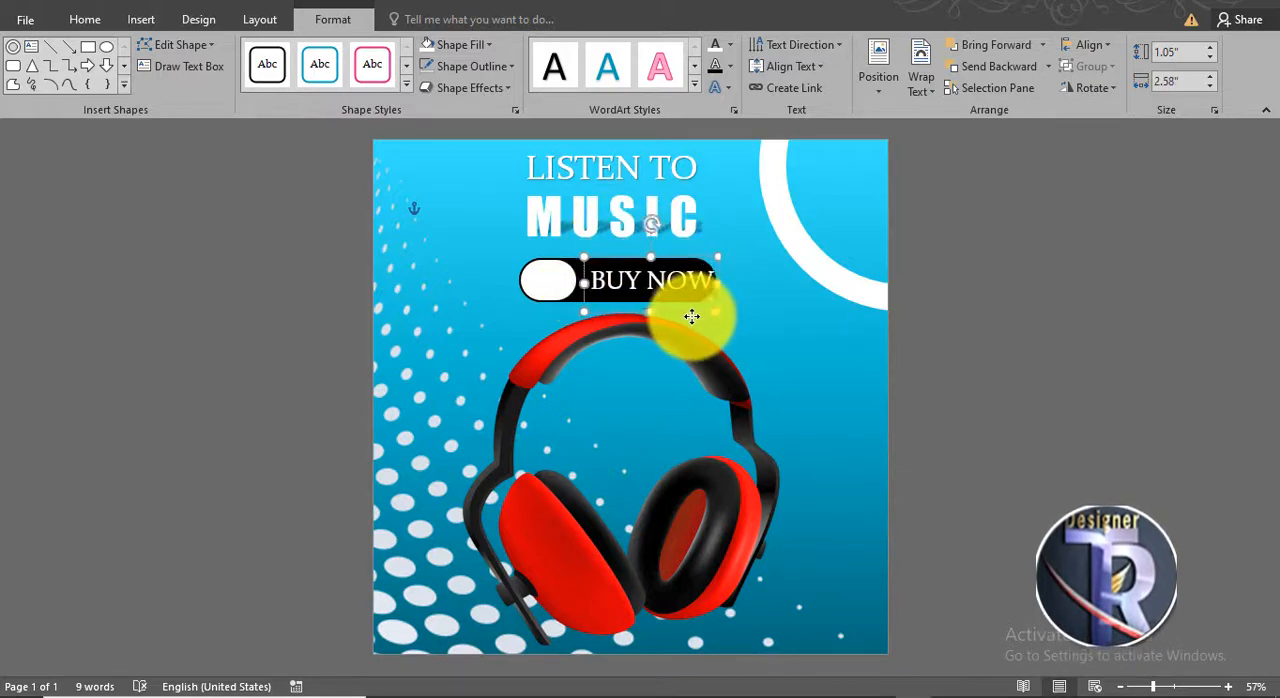
- Add a small copy of the headphones picture in the page's upper-left area, beside the "LISTEN TO MUSIC" heading
{"action": "left_click", "coordinate": [955, 388]}
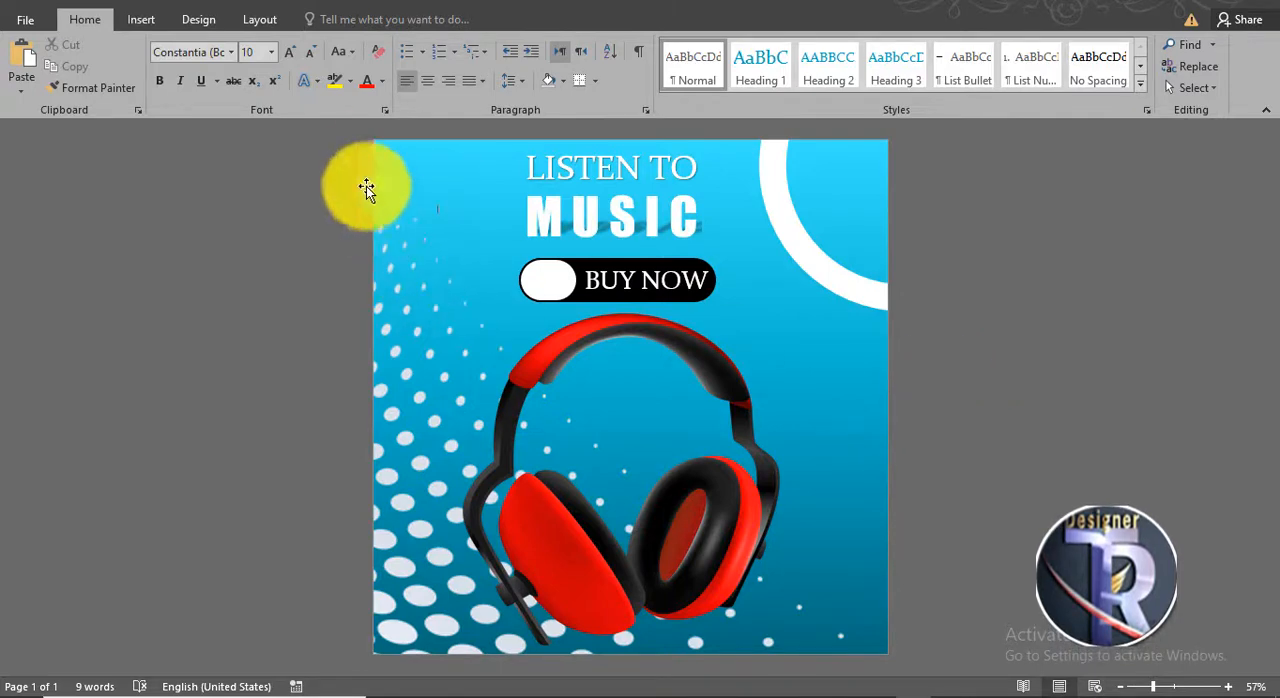
{"action": "left_click_drag", "start_coordinate": [576, 330], "coordinate": [510, 262]}
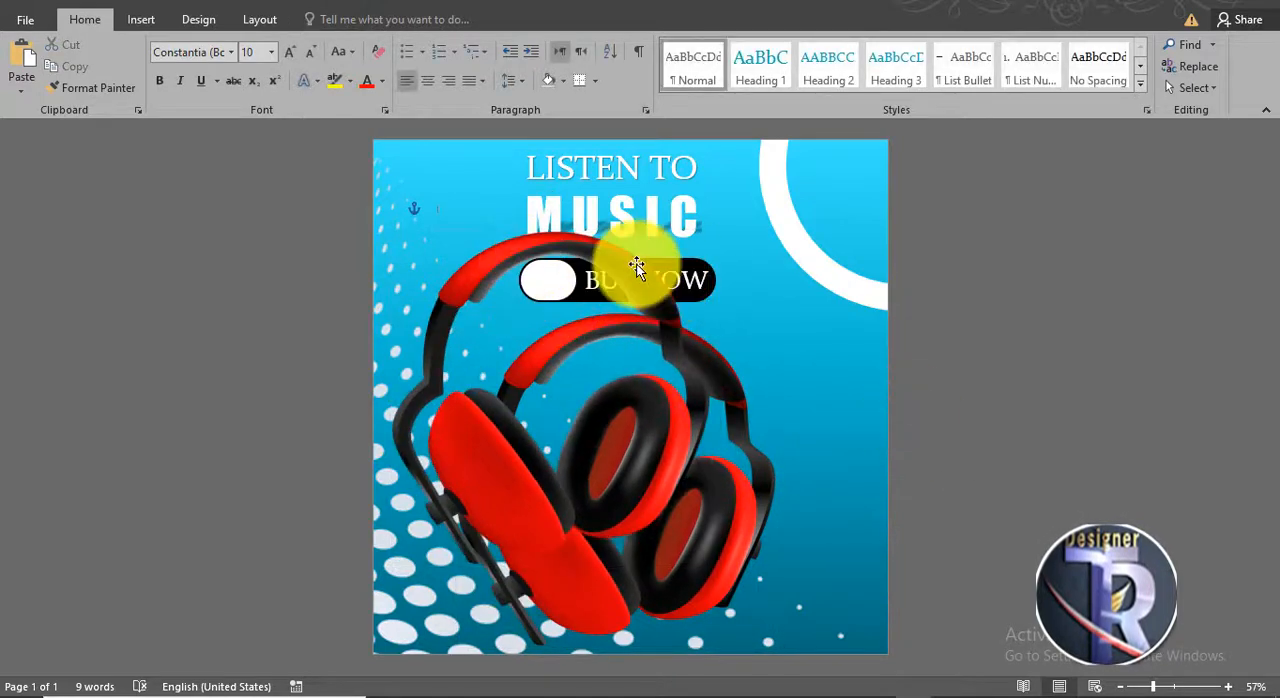
{"action": "left_click_drag", "start_coordinate": [683, 247], "coordinate": [492, 220]}
{"action": "left_click", "coordinate": [980, 432]}
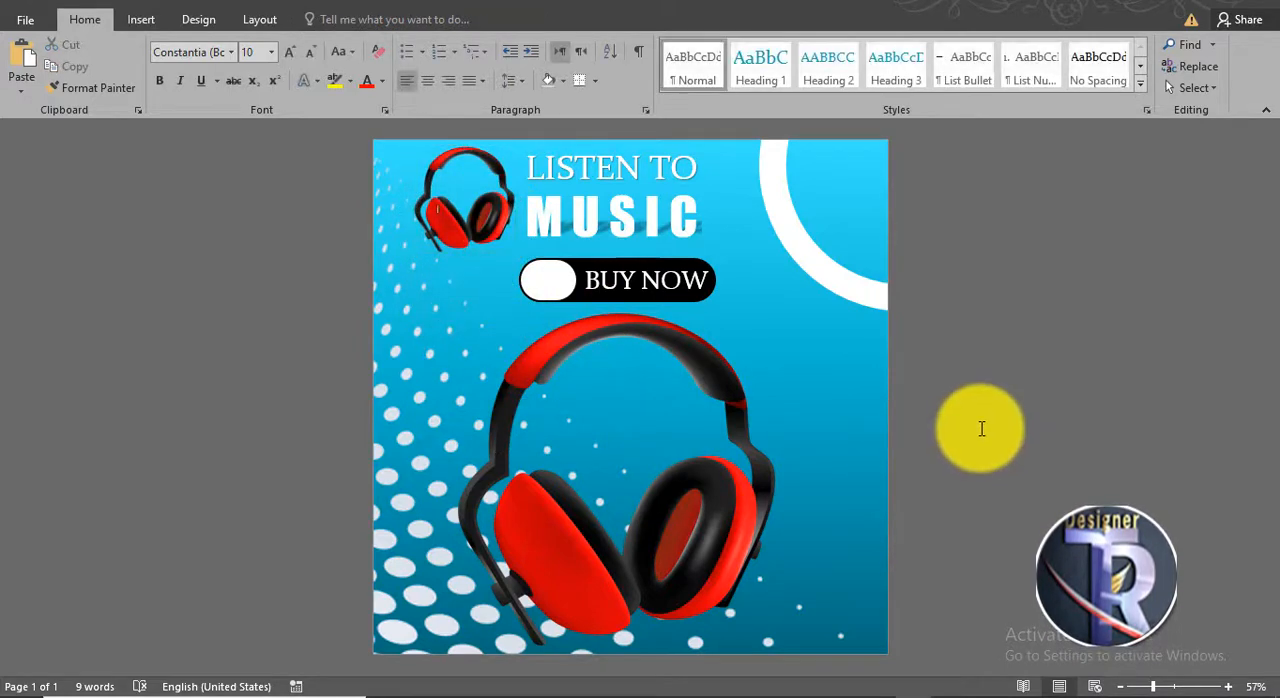
- Draw a circle about 2.11" across beside the large headphones' right earcup and give it the solid black shape style
{"action": "left_click", "coordinate": [141, 19]}
{"action": "left_click", "coordinate": [256, 62]}
{"action": "left_click", "coordinate": [340, 134]}
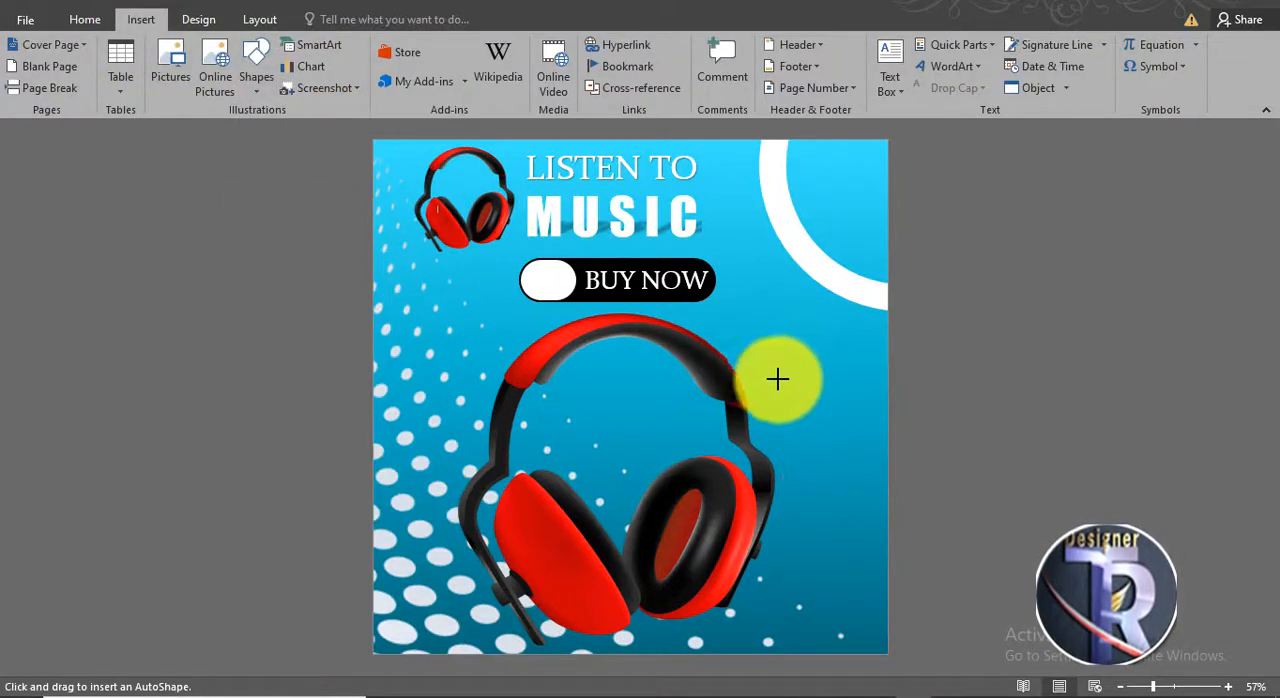
{"action": "left_click_drag", "start_coordinate": [767, 367], "coordinate": [870, 477]}
{"action": "left_click_drag", "start_coordinate": [825, 432], "coordinate": [796, 431]}
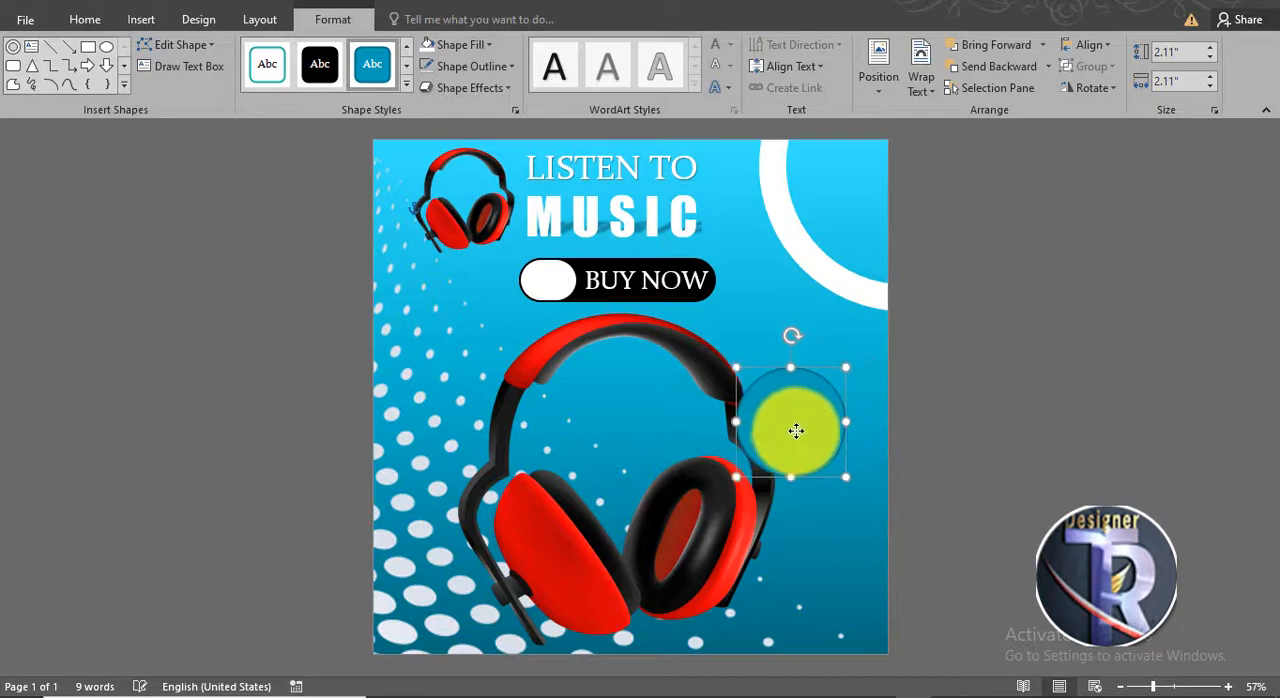
{"action": "left_click", "coordinate": [320, 64]}
- Duplicate the black circle, fill the copy white and shrink it inside the original so a black border surrounds it
{"action": "left_click", "coordinate": [812, 423]}
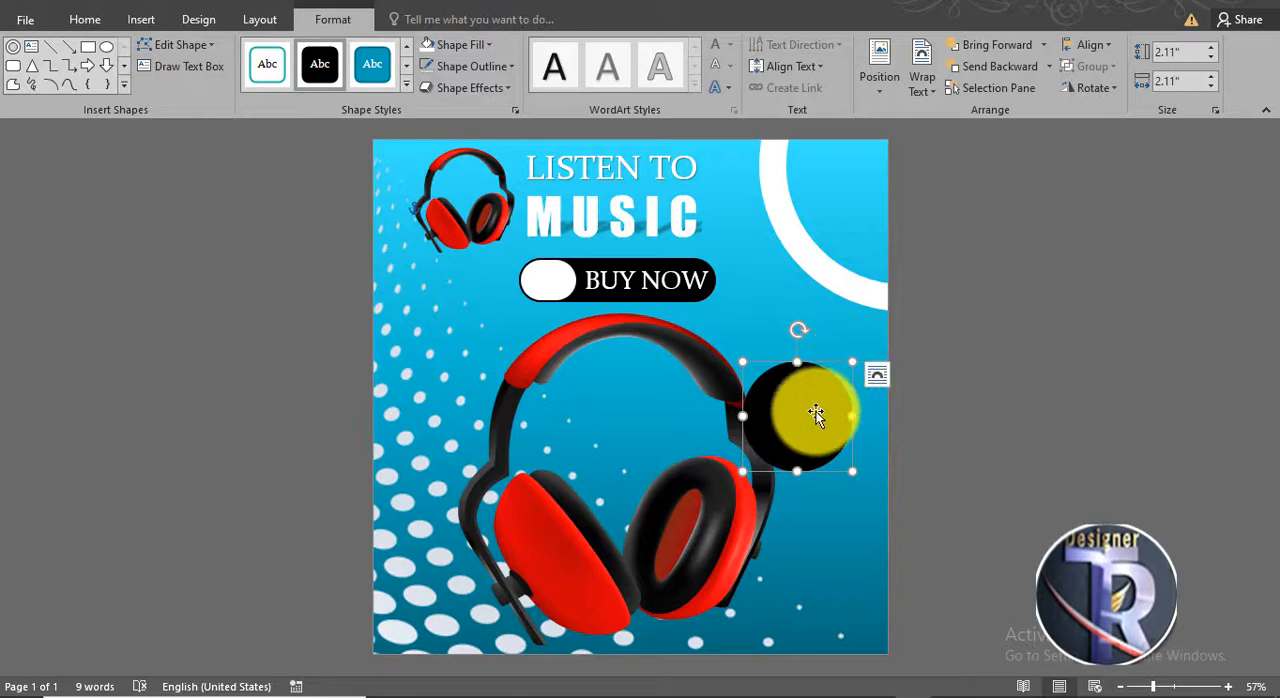
{"action": "key", "text": "ctrl+d"}
{"action": "left_click", "coordinate": [945, 419]}
{"action": "left_click_drag", "start_coordinate": [818, 373], "coordinate": [819, 408]}
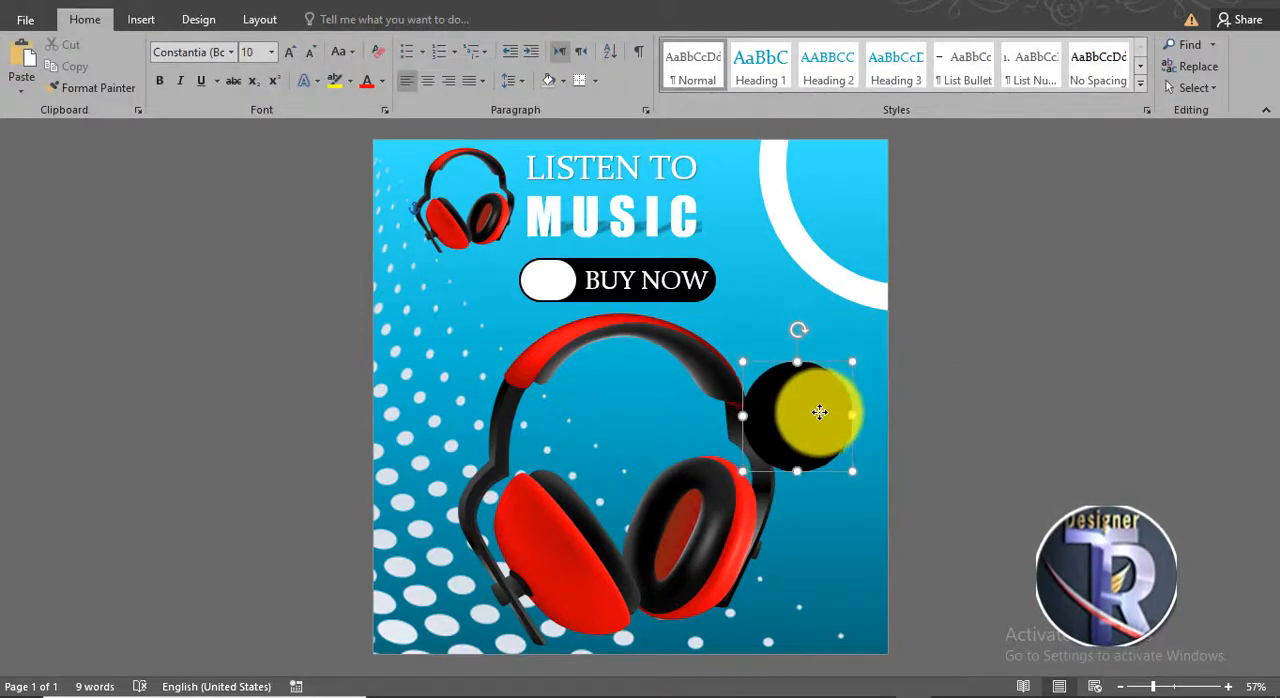
{"action": "left_click", "coordinate": [819, 412]}
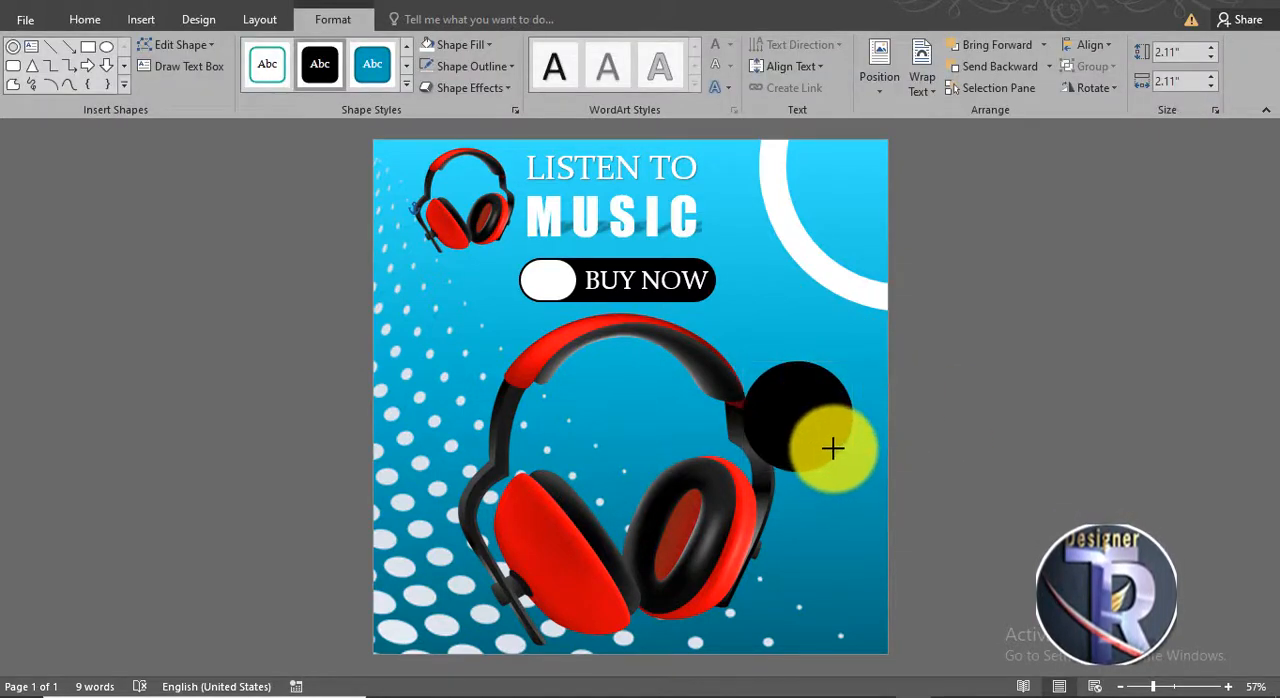
{"action": "left_click", "coordinate": [426, 46]}
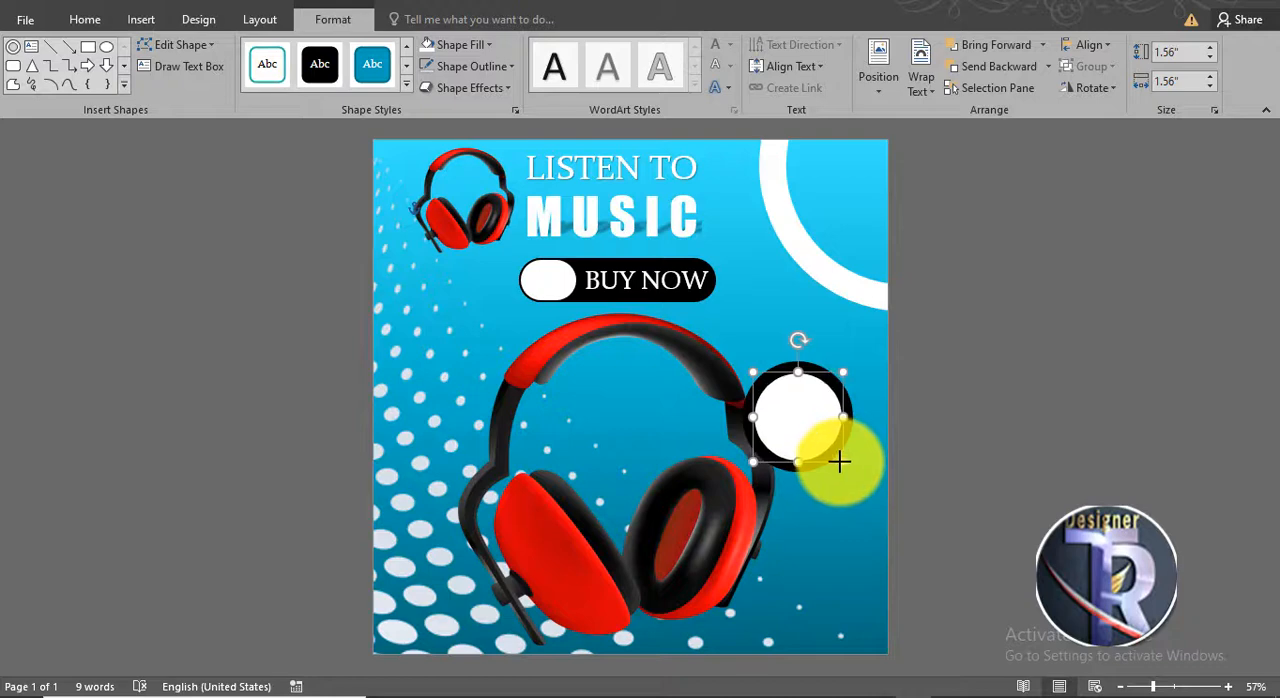
{"action": "left_click_drag", "start_coordinate": [839, 461], "coordinate": [848, 470]}
- Align the white and black circles to each other by their horizontal centers
{"action": "left_click", "coordinate": [789, 378]}
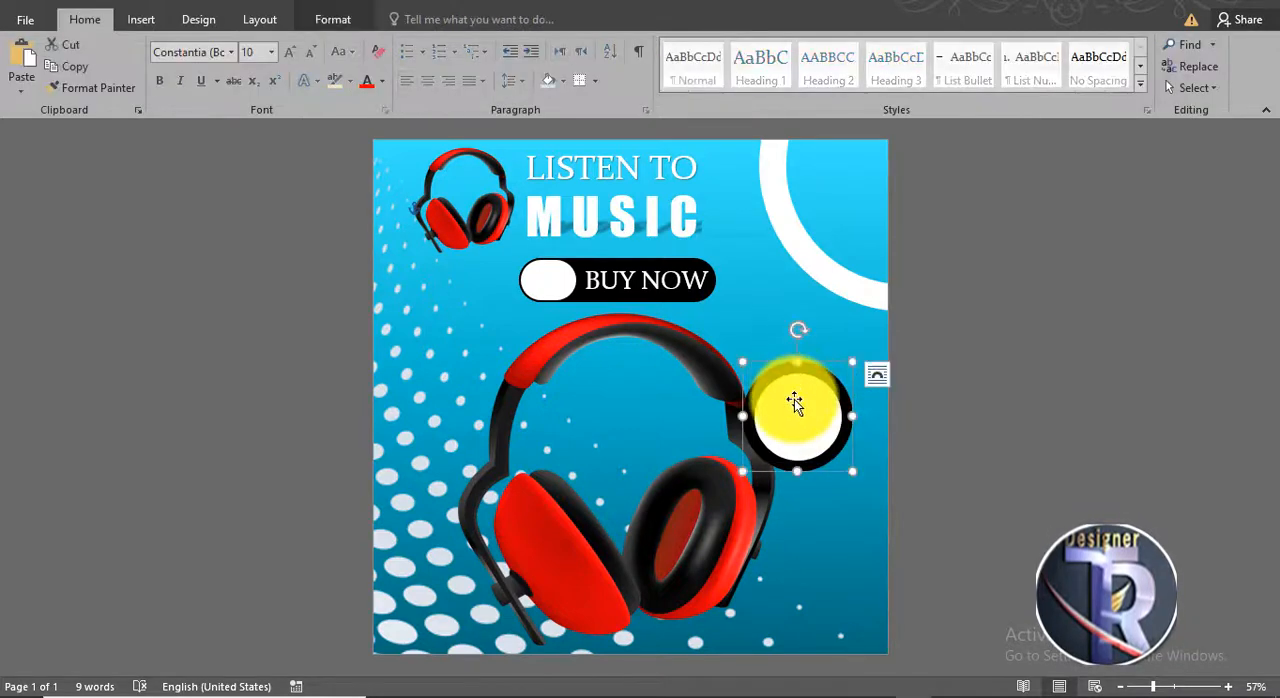
{"action": "left_click", "coordinate": [333, 20]}
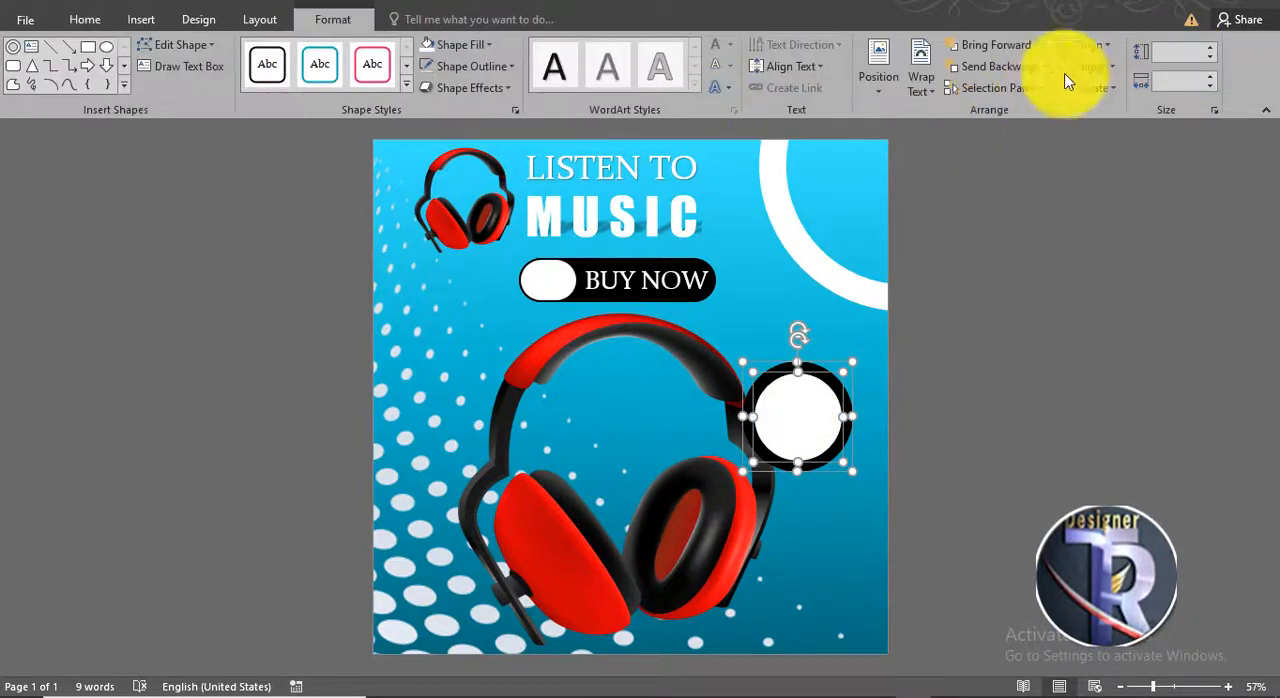
{"action": "left_click", "coordinate": [1090, 45]}
{"action": "left_click", "coordinate": [1103, 91]}
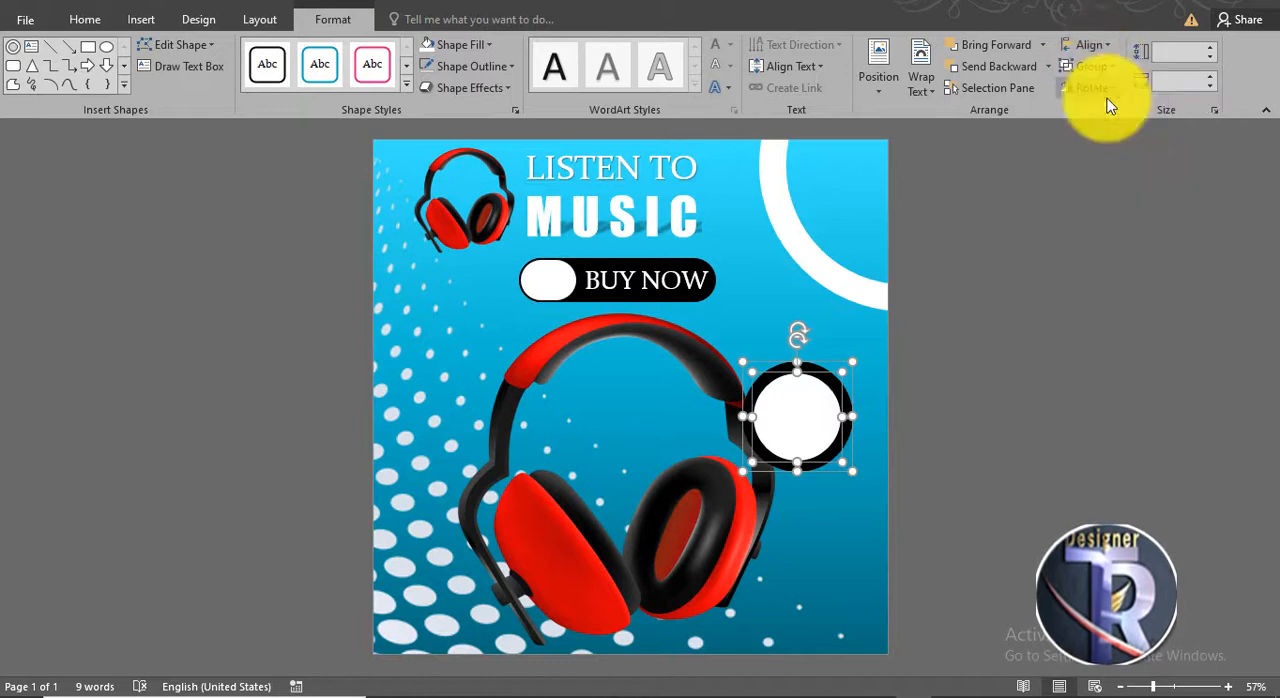
{"action": "left_click", "coordinate": [944, 371]}
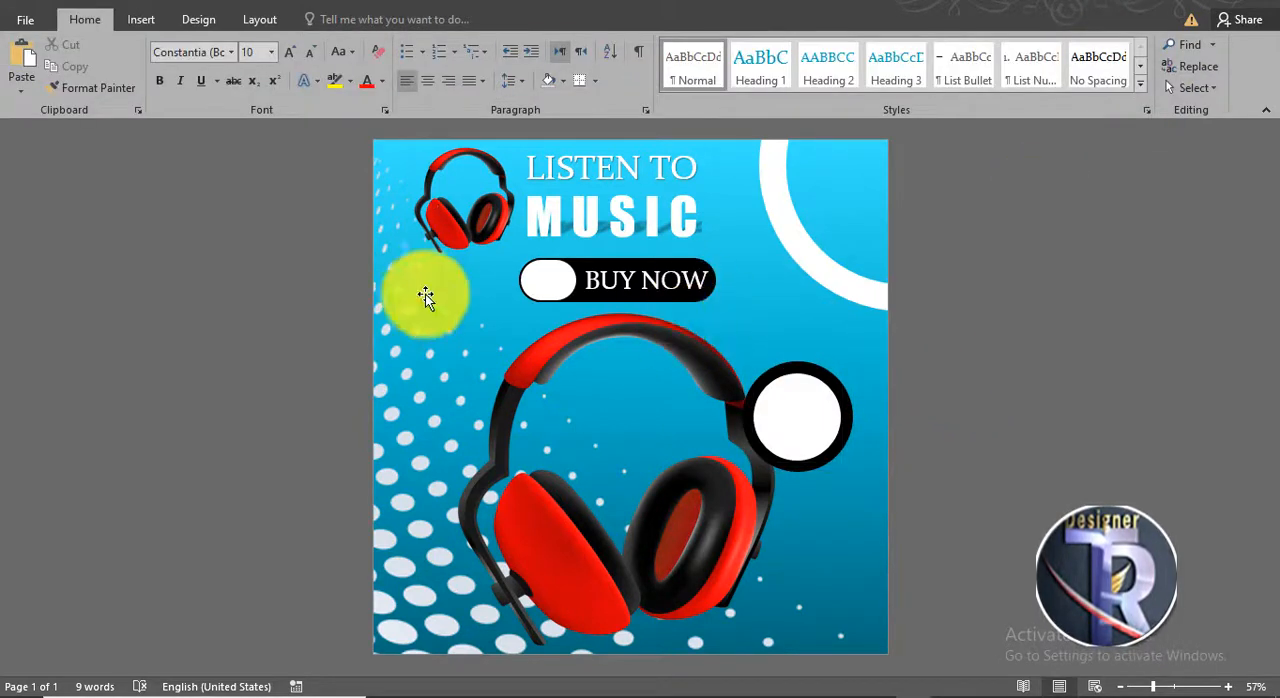
- Copy the "BUY NOW" text, change the copy to "20% OFF" on two lines and place it on the white circle
{"action": "left_click", "coordinate": [634, 282]}
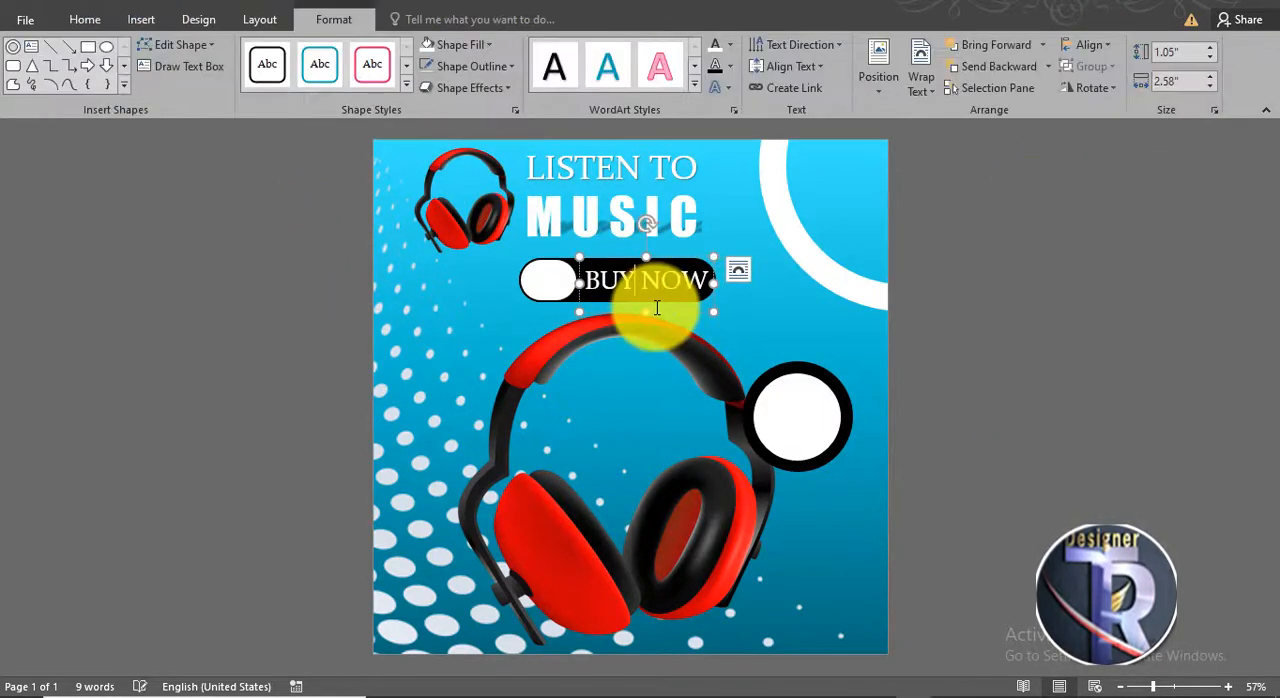
{"action": "left_click_drag", "start_coordinate": [659, 313], "coordinate": [737, 418]}
{"action": "type", "text": "20"}
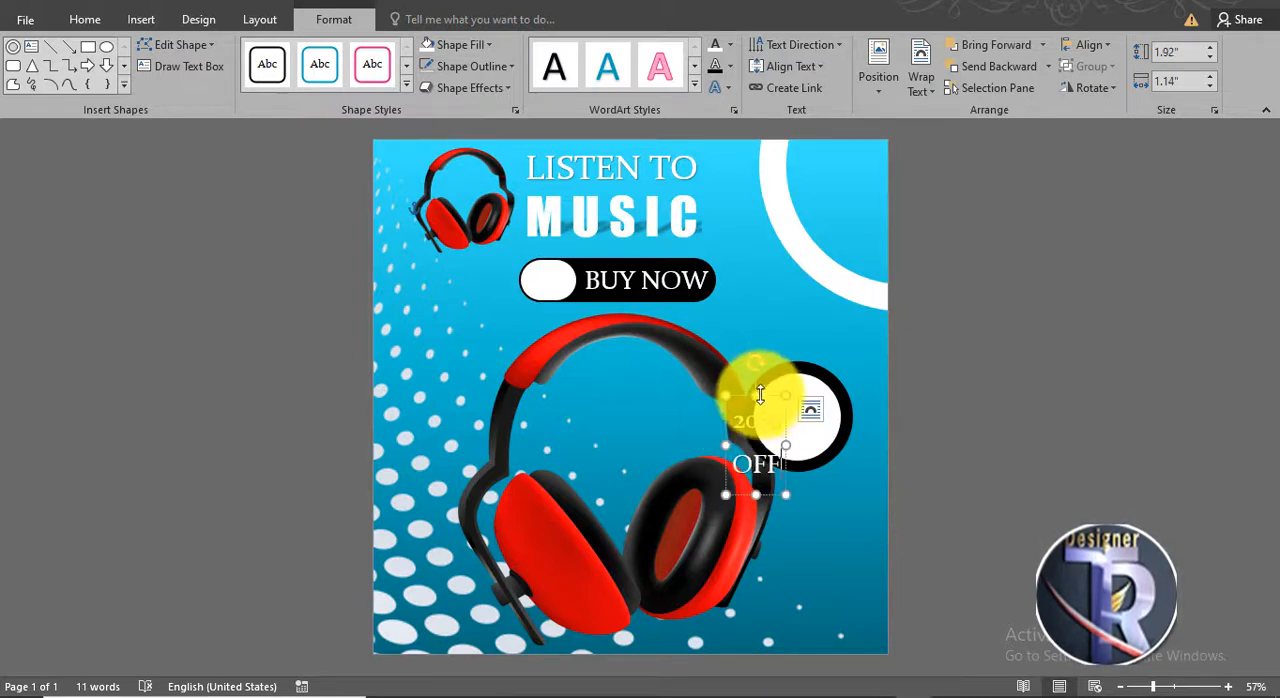
{"action": "left_click_drag", "start_coordinate": [777, 387], "coordinate": [805, 379]}
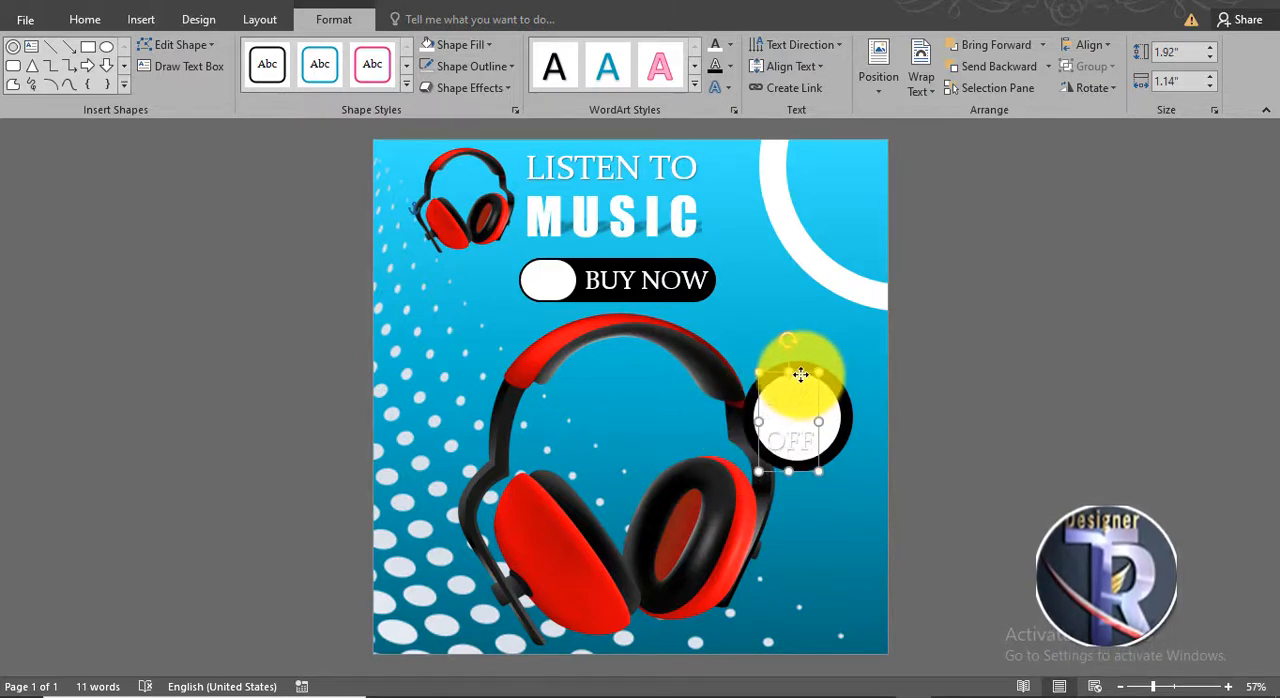
- Give the "20% OFF" text a black fill and make it bold
{"action": "left_click", "coordinate": [730, 45]}
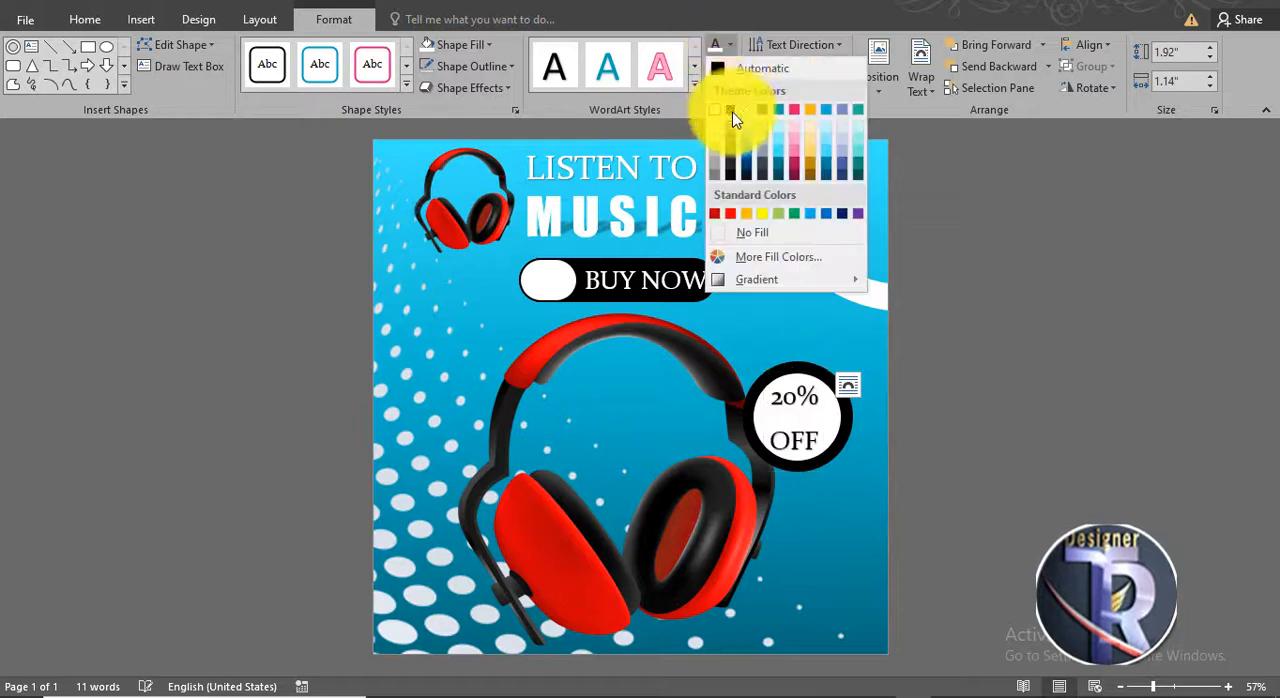
{"action": "left_click", "coordinate": [731, 112]}
{"action": "left_click", "coordinate": [85, 20]}
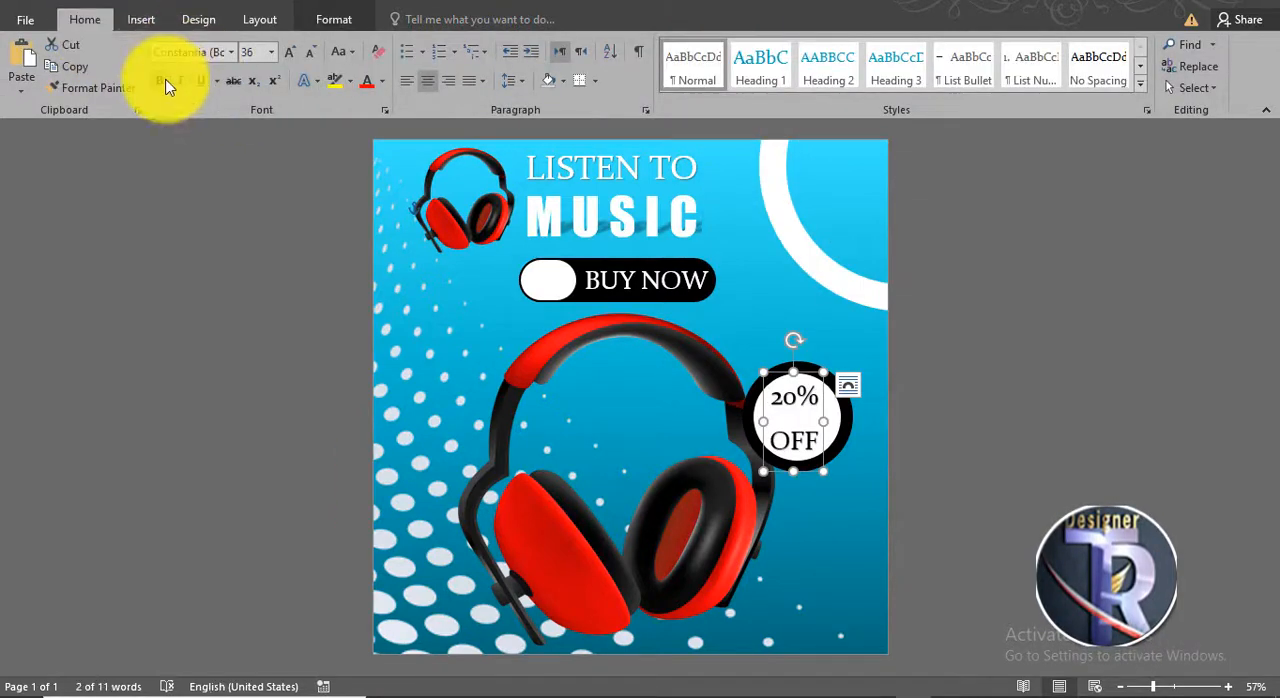
{"action": "left_click", "coordinate": [162, 82]}
{"action": "left_click", "coordinate": [1010, 443]}
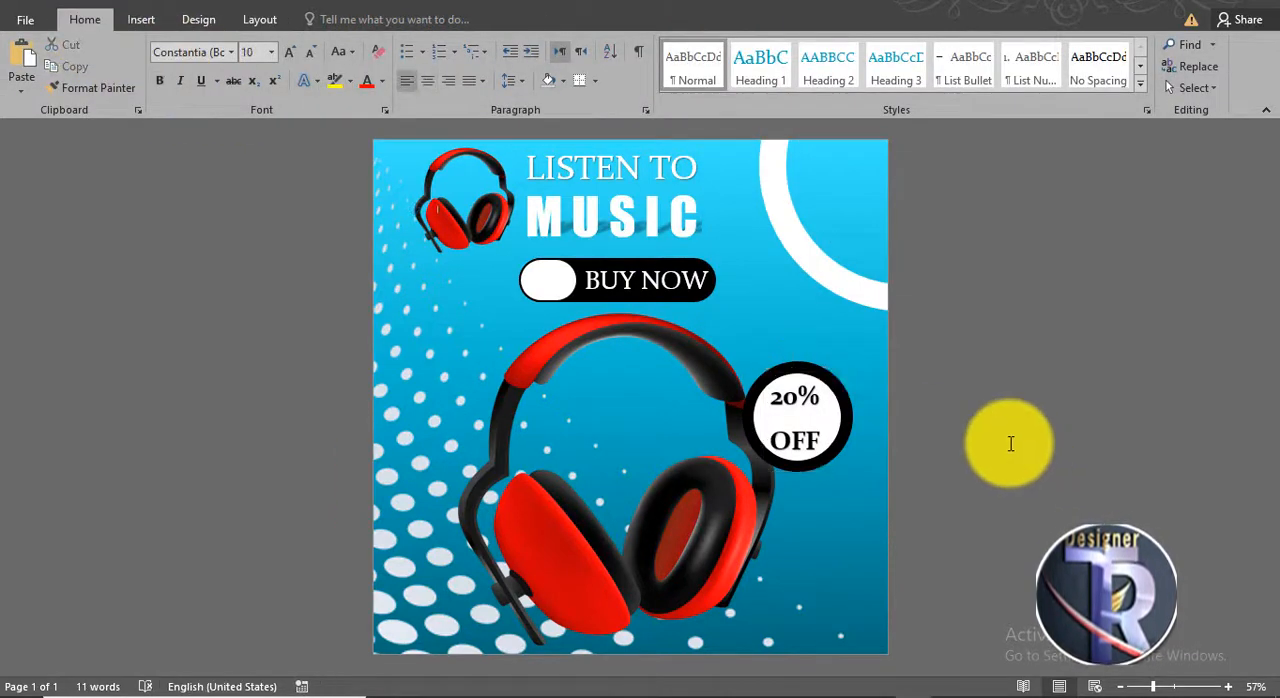
- Make the white ring in the page's upper-right corner thinner
{"action": "left_click", "coordinate": [811, 260]}
{"action": "left_click", "coordinate": [1041, 290]}
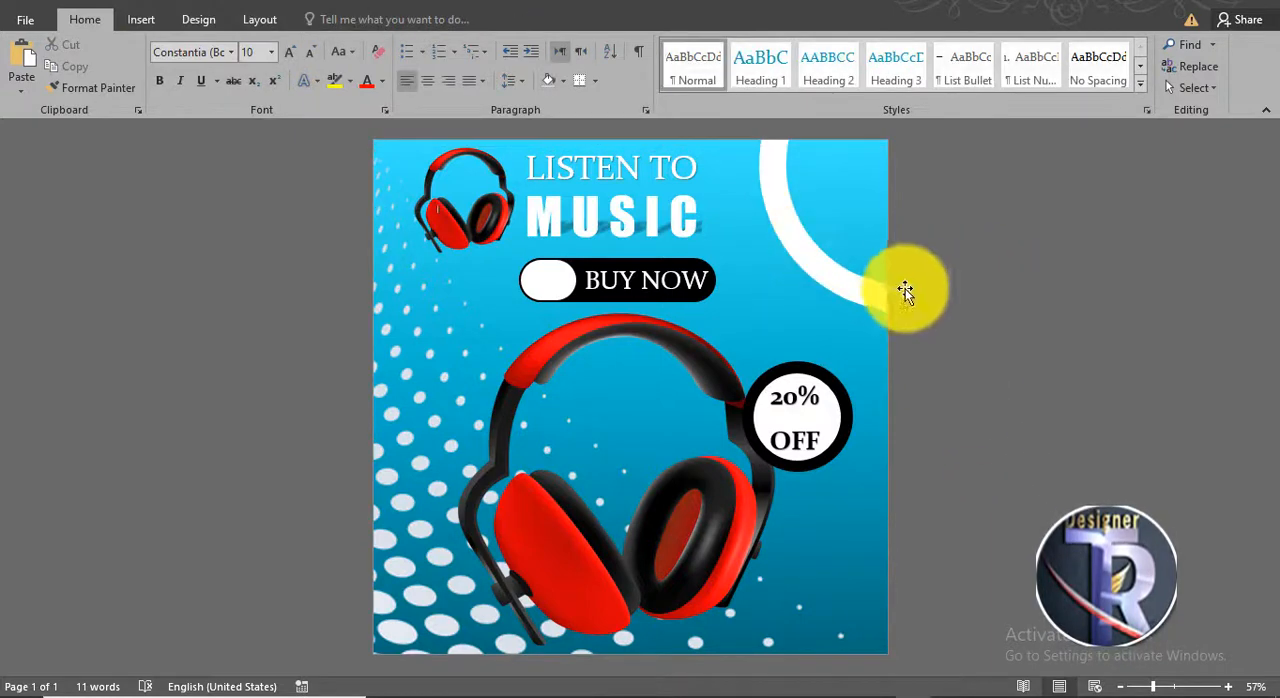
{"action": "left_click", "coordinate": [771, 145]}
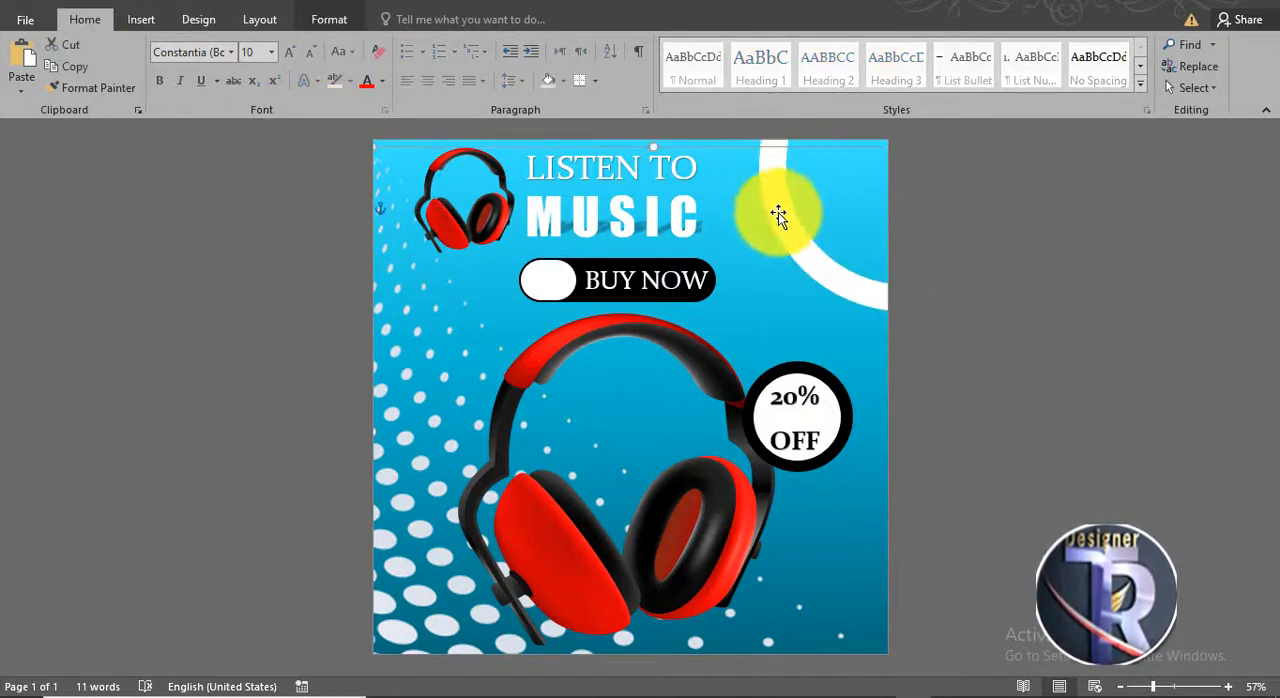
{"action": "left_click", "coordinate": [949, 349]}
{"action": "left_click", "coordinate": [779, 160]}
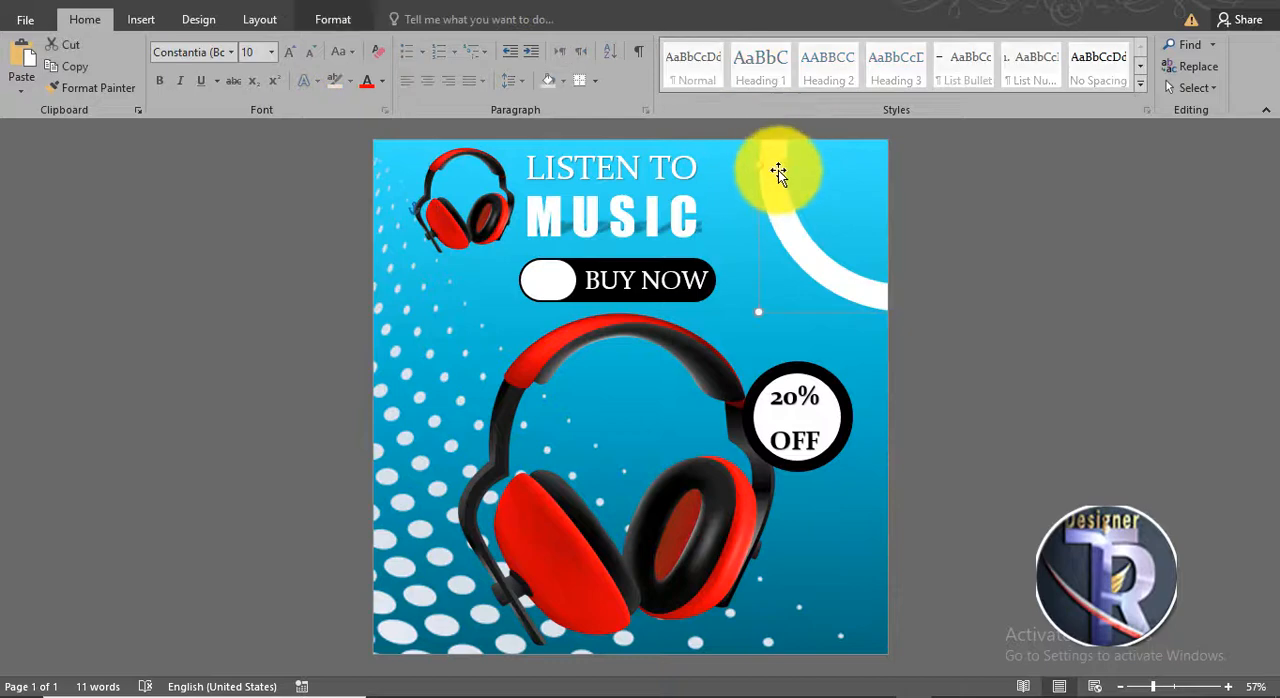
{"action": "left_click_drag", "start_coordinate": [789, 173], "coordinate": [796, 224]}
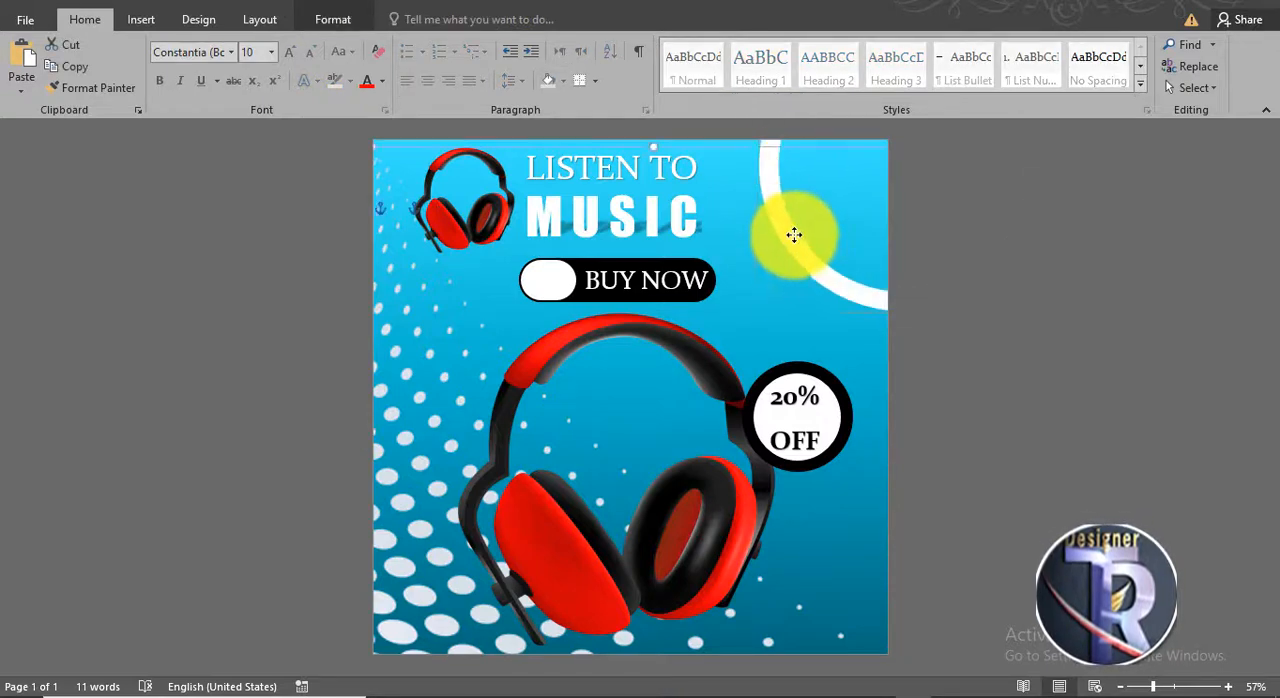
- Shift the white halftone dot pattern slightly toward the page's lower right
{"action": "key", "text": "ctrl+z"}
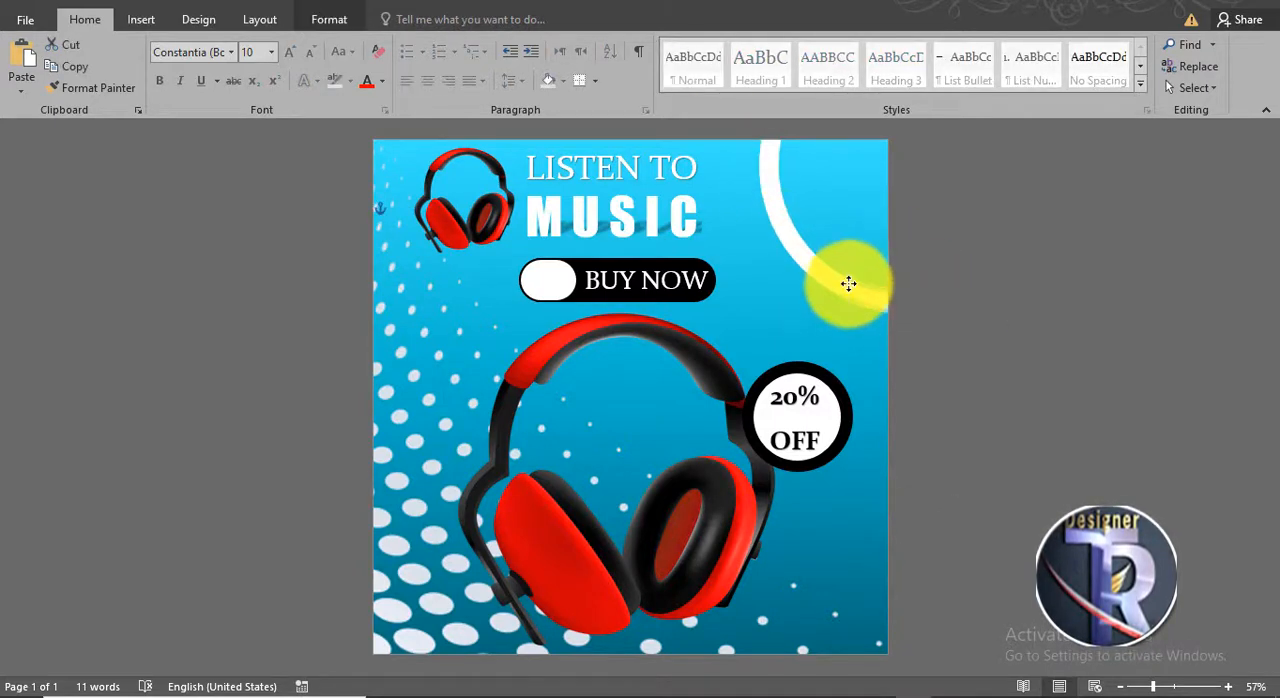
{"action": "left_click_drag", "start_coordinate": [848, 284], "coordinate": [847, 281]}
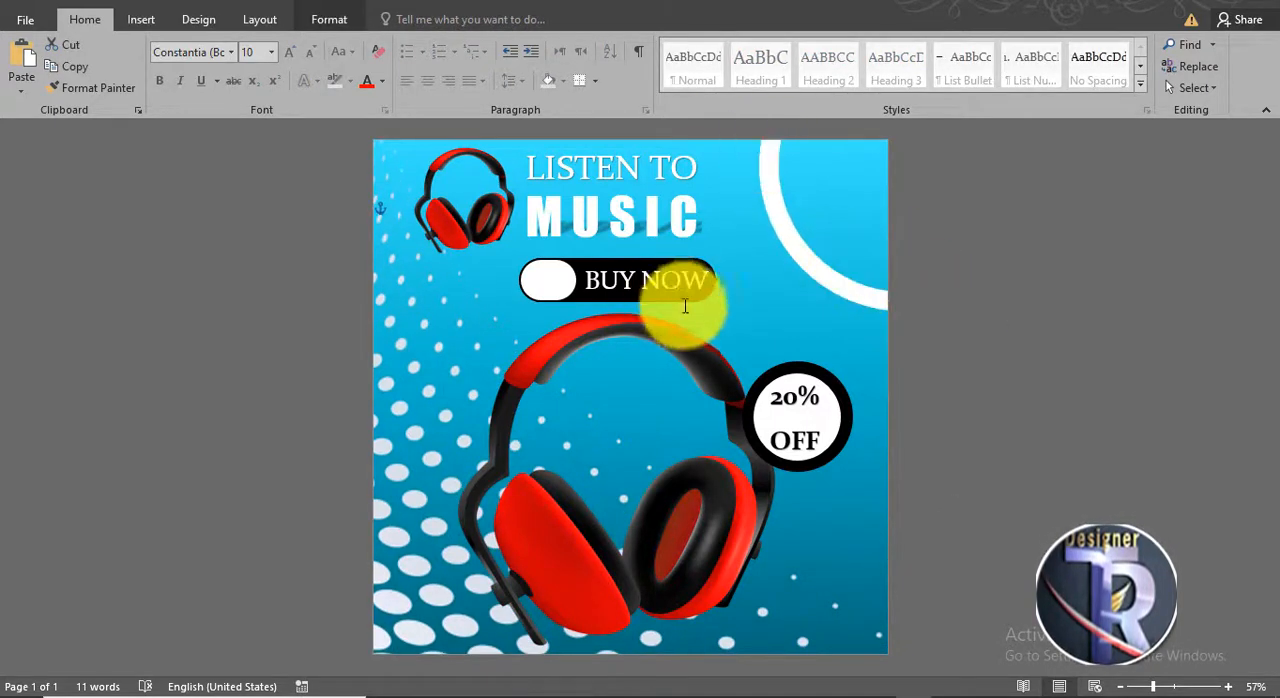
{"action": "left_click", "coordinate": [971, 356]}
{"action": "left_click", "coordinate": [786, 235]}
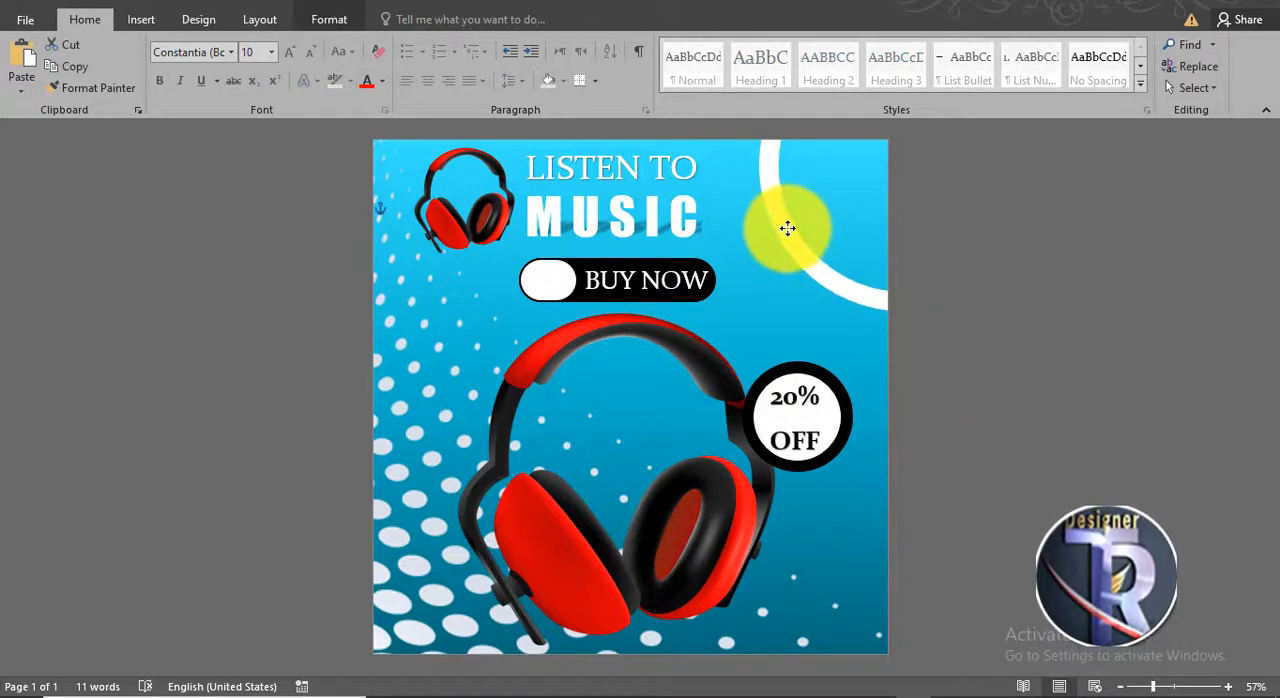
{"action": "left_click", "coordinate": [979, 392]}
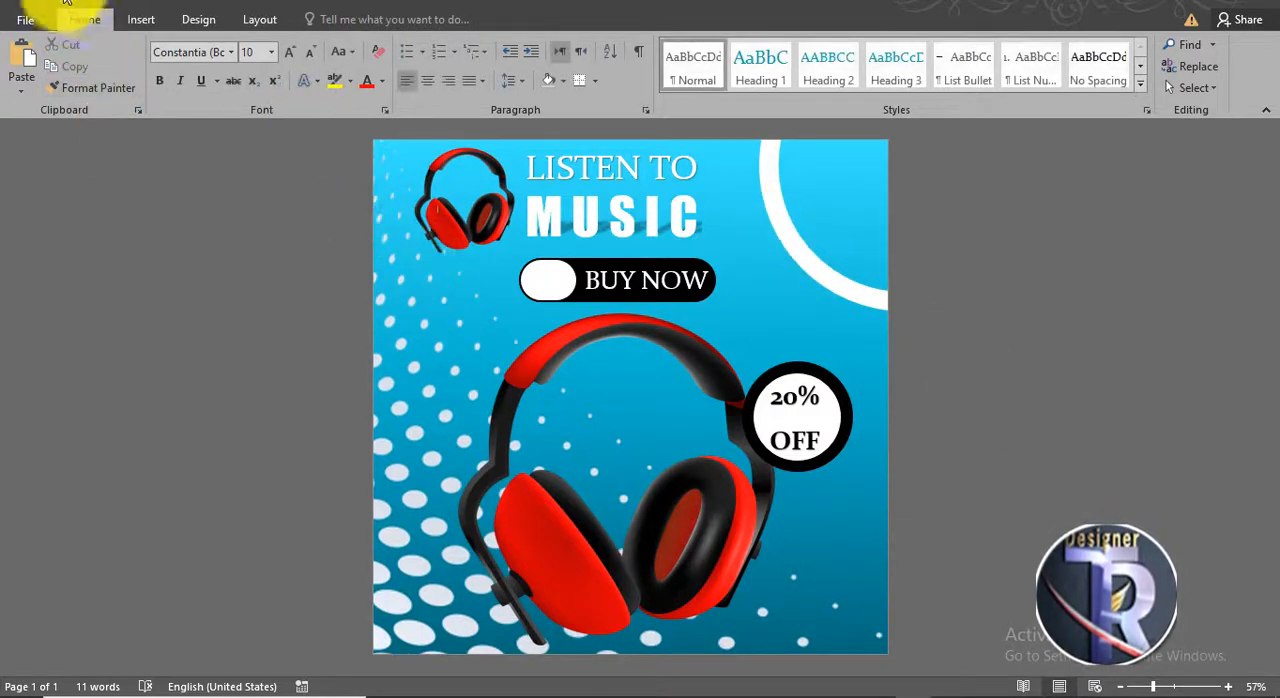
- Insert the black dot-pattern picture and scale it down to about 1.73" by 2.31"
{"action": "left_click", "coordinate": [124, 22]}
{"action": "left_click", "coordinate": [172, 60]}
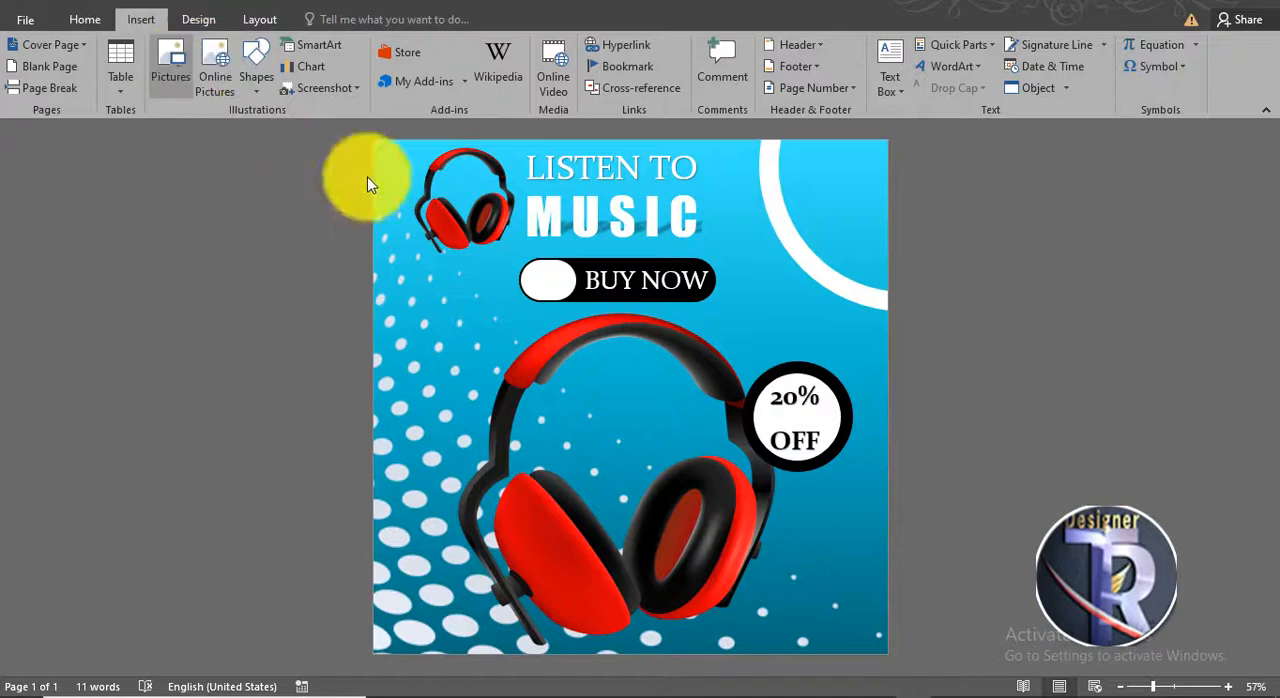
{"action": "double_click", "coordinate": [195, 138]}
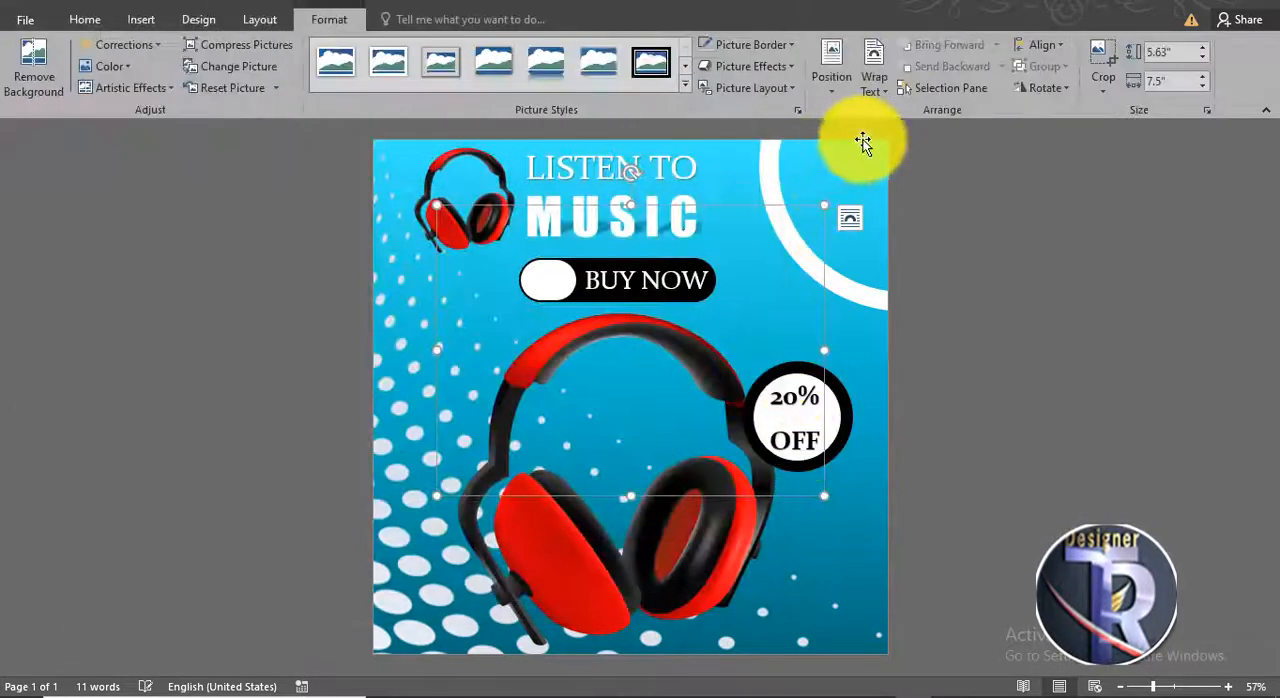
{"action": "left_click_drag", "start_coordinate": [824, 498], "coordinate": [557, 295]}
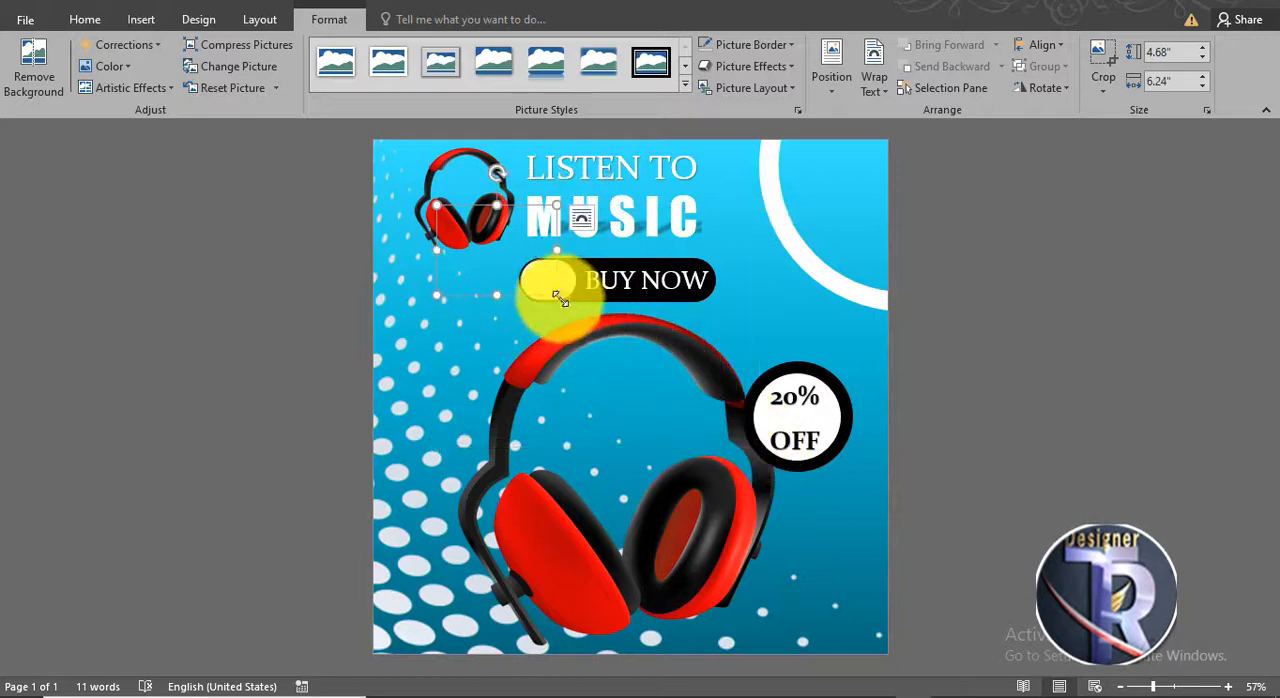
- Set the dot-pattern picture's wrapping to In Front of Text and move it to the page's right edge beside the "20% OFF" badge
{"action": "left_click", "coordinate": [876, 90]}
{"action": "left_click", "coordinate": [922, 244]}
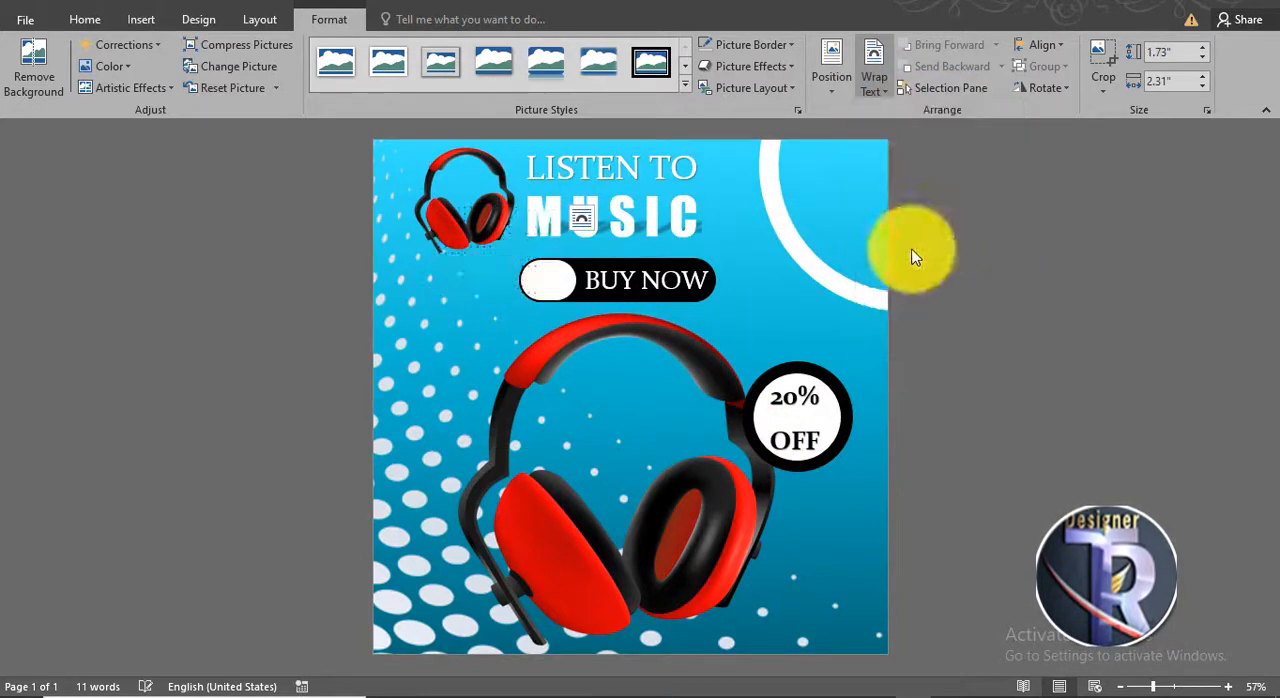
{"action": "left_click_drag", "start_coordinate": [520, 255], "coordinate": [889, 500]}
{"action": "left_click_drag", "start_coordinate": [916, 394], "coordinate": [914, 365]}
- Crop the black dot-pattern picture to an oval shape
{"action": "left_click", "coordinate": [1100, 86]}
{"action": "mouse_move", "coordinate": [1118, 130]}
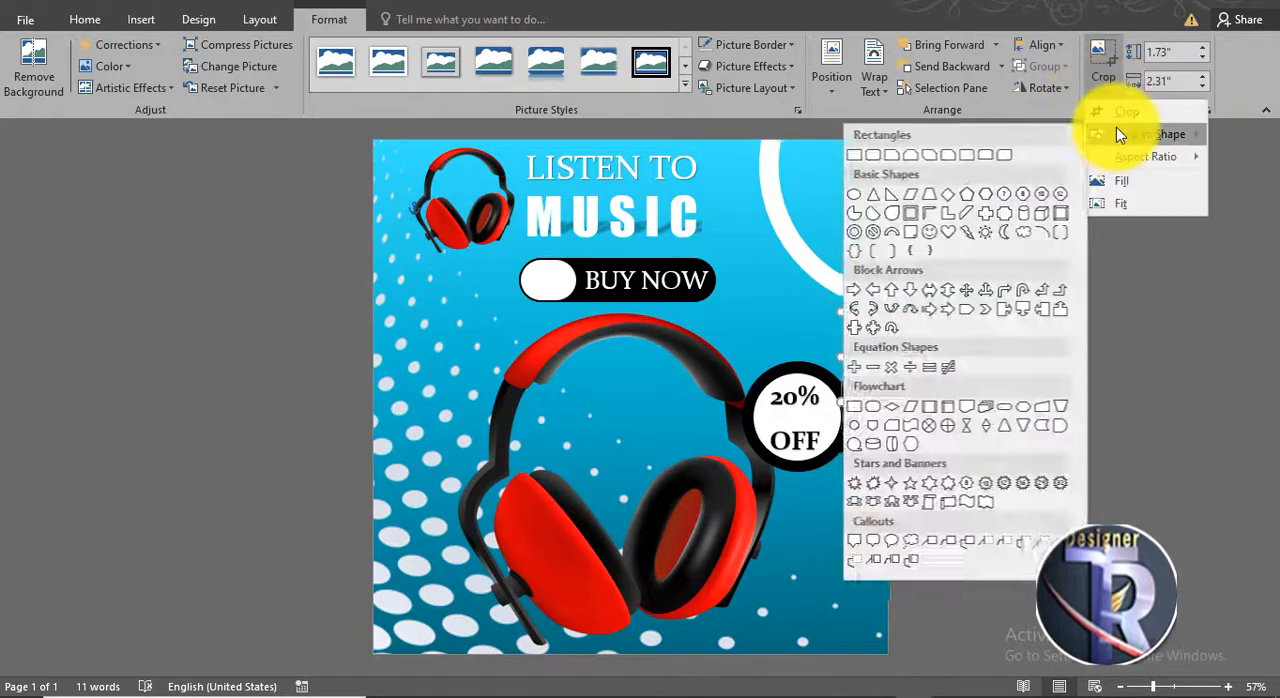
{"action": "left_click", "coordinate": [852, 207]}
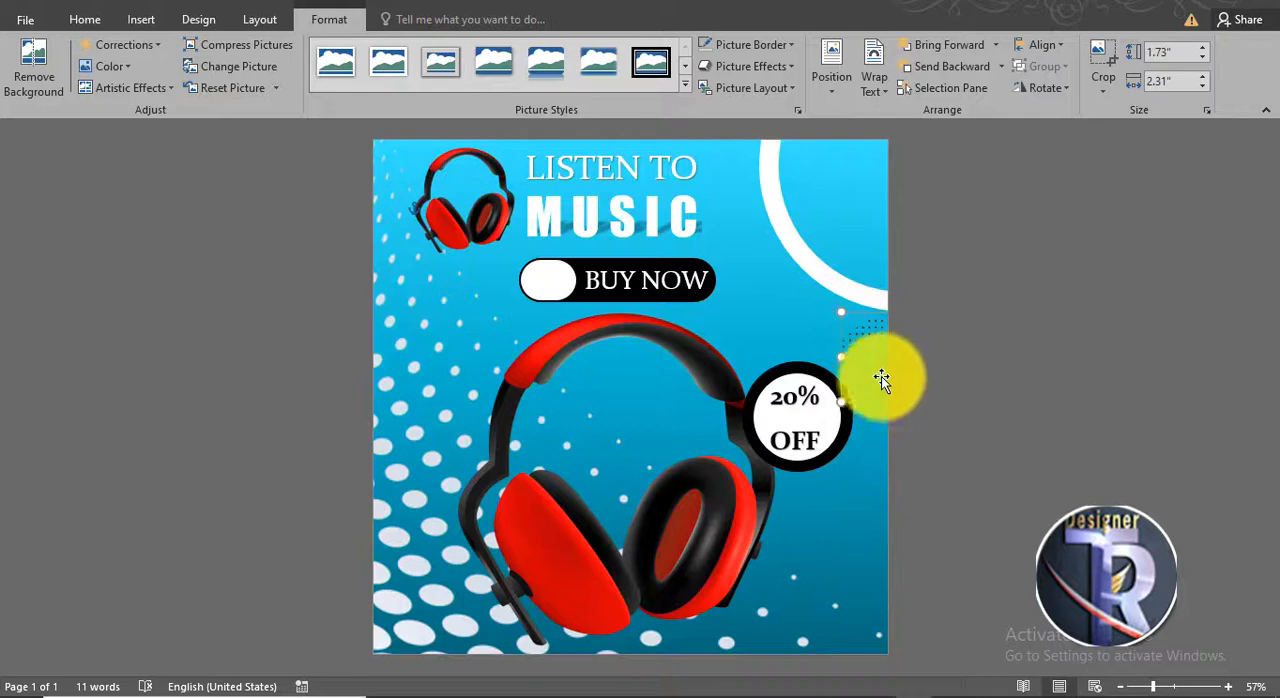
{"action": "left_click", "coordinate": [1027, 436]}
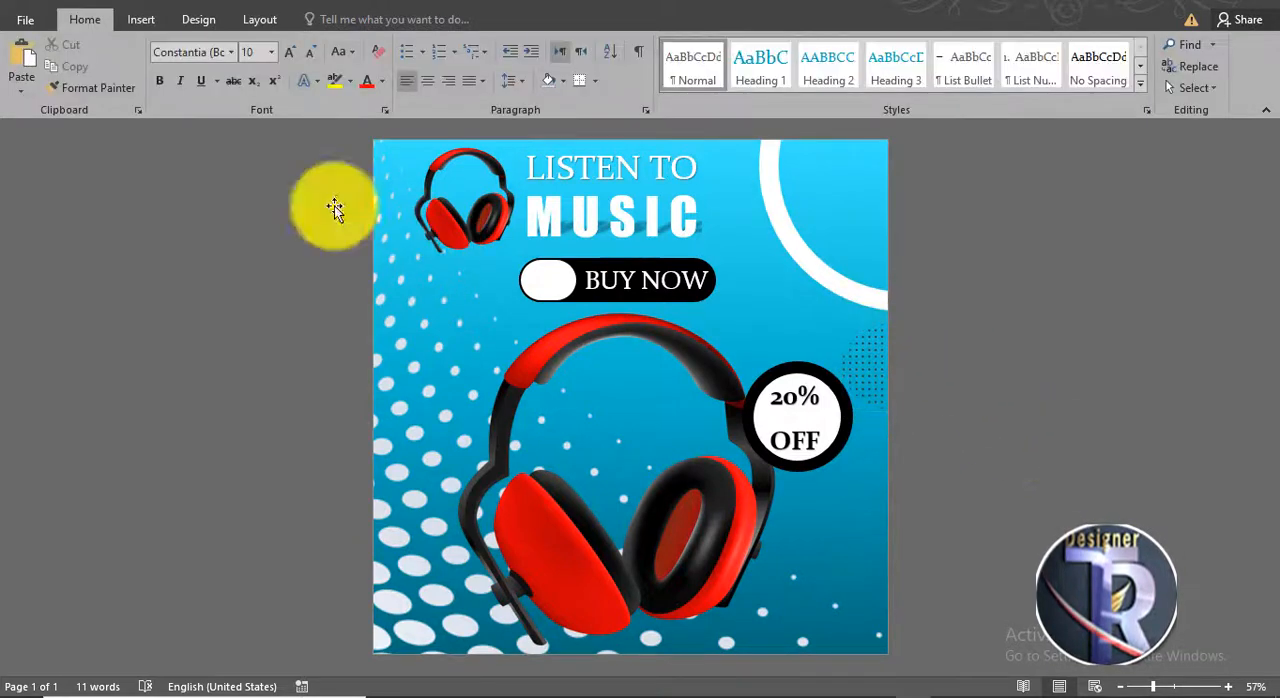
- Insert the Facebook, Twitter and Instagram icons picture in front of text and fit it, scaled down, into the page's lower-right corner
{"action": "left_click", "coordinate": [138, 21]}
{"action": "left_click", "coordinate": [166, 55]}
{"action": "double_click", "coordinate": [418, 157]}
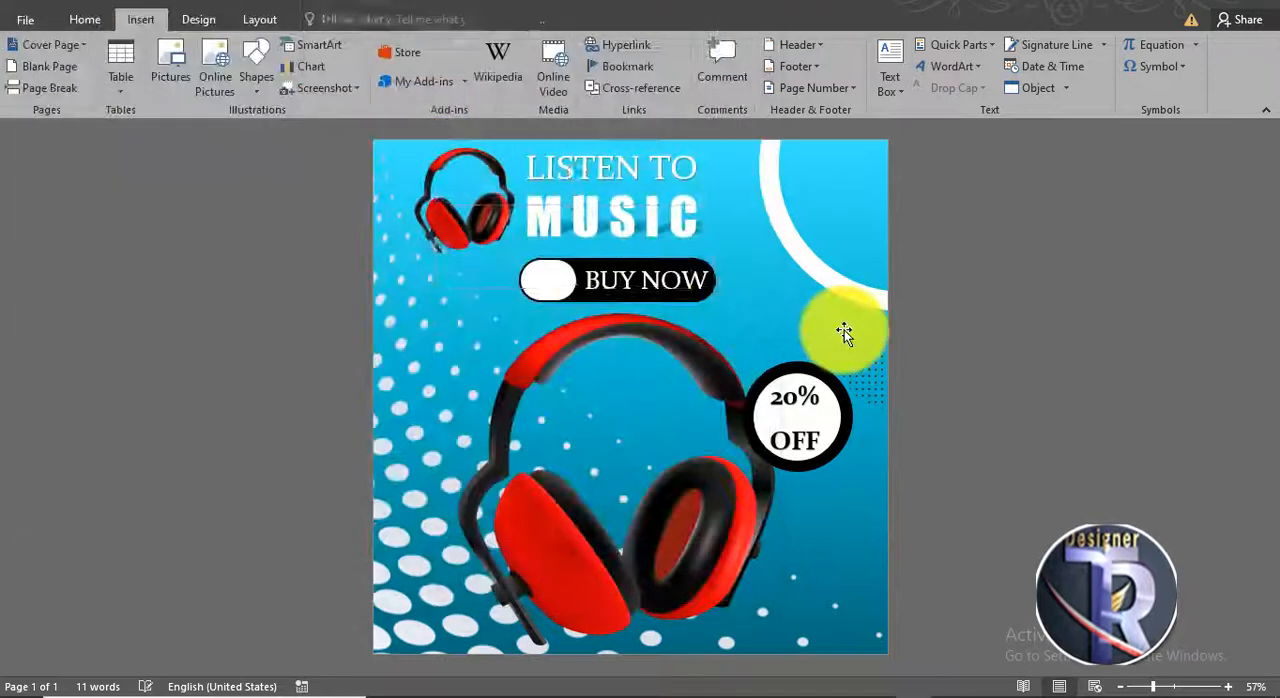
{"action": "left_click", "coordinate": [876, 82]}
{"action": "left_click", "coordinate": [897, 255]}
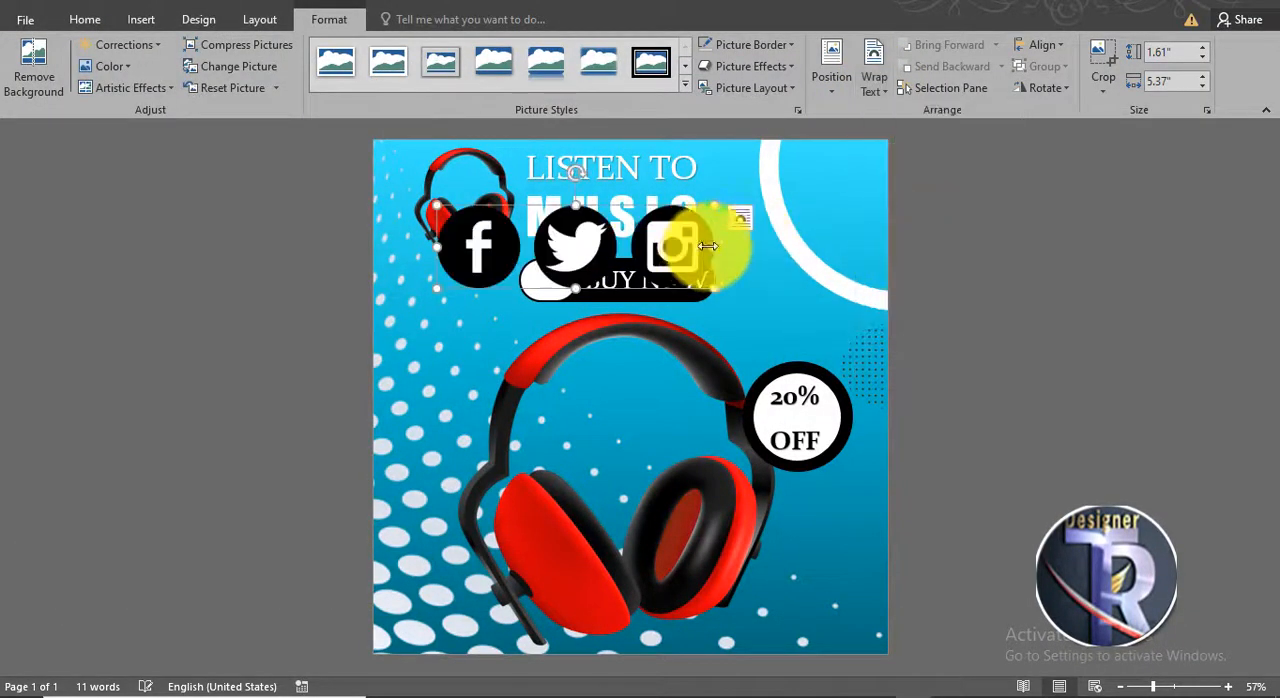
{"action": "left_click_drag", "start_coordinate": [720, 240], "coordinate": [778, 627]}
{"action": "left_click", "coordinate": [985, 480]}
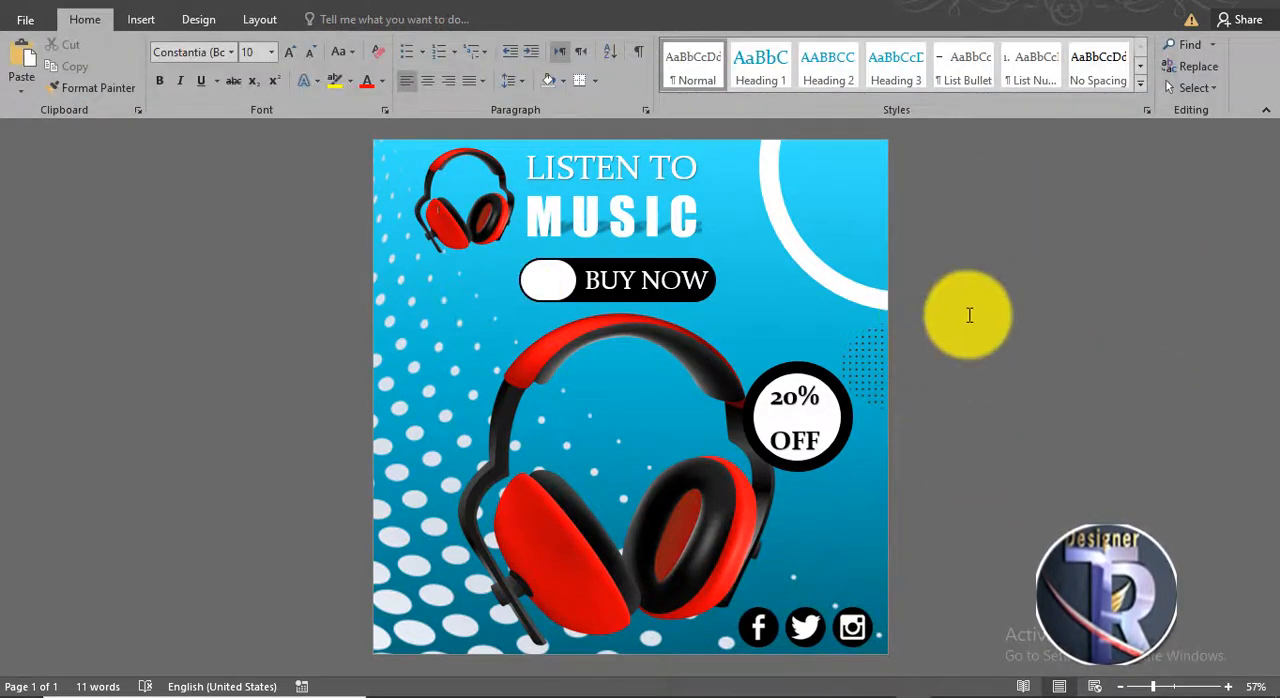
{"action": "scroll", "coordinate": [924, 505], "scroll_direction": "up", "scroll_amount": 3, "text": "ctrl"}
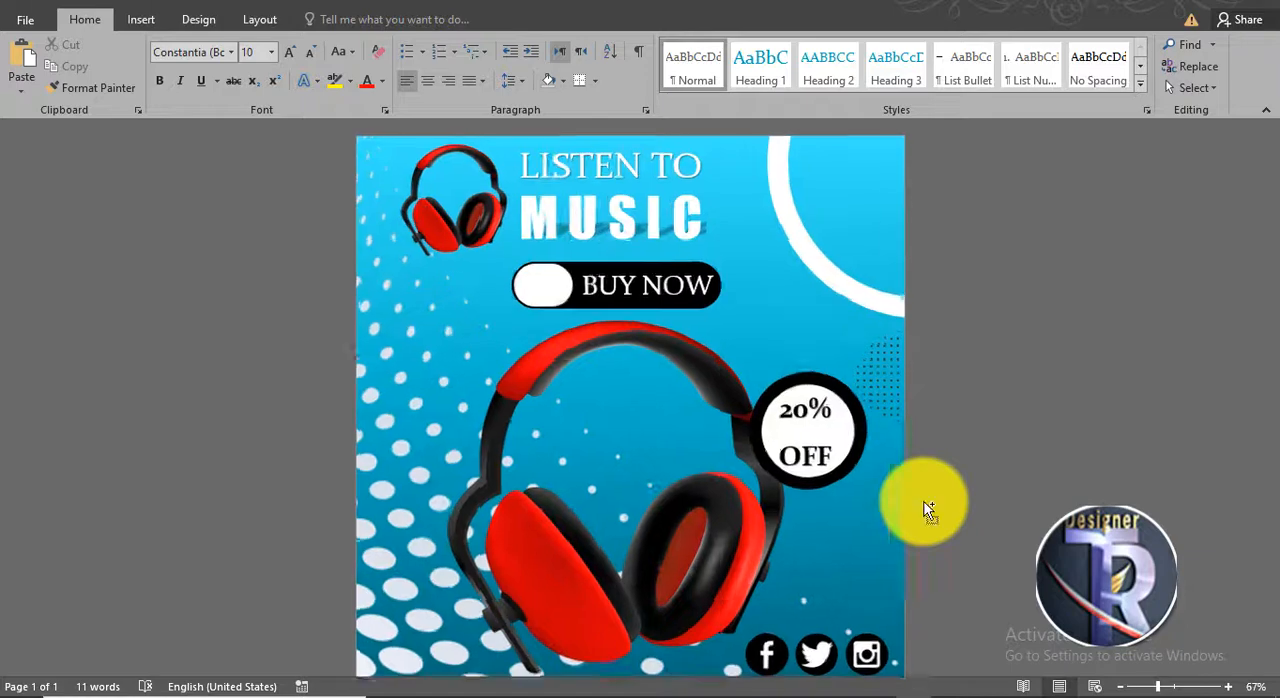
{"action": "scroll", "coordinate": [849, 374], "scroll_direction": "down", "scroll_amount": 3}
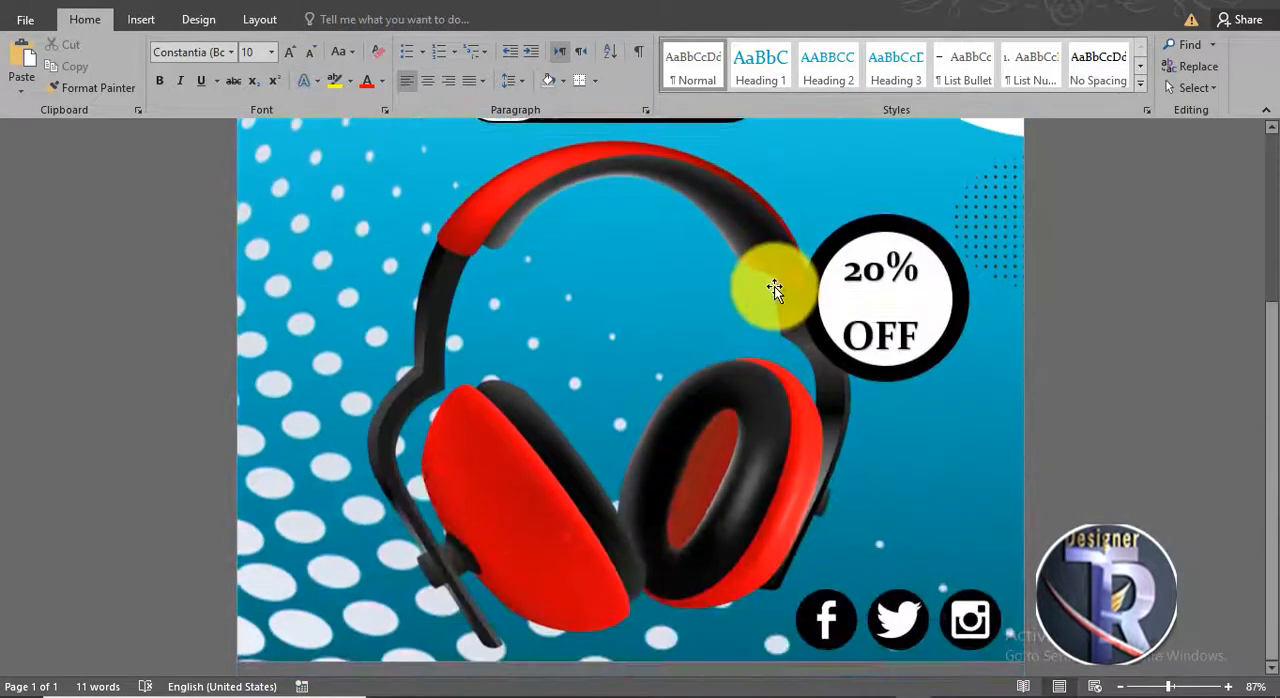
{"action": "scroll", "coordinate": [775, 285], "scroll_direction": "down", "scroll_amount": 3, "text": "ctrl"}
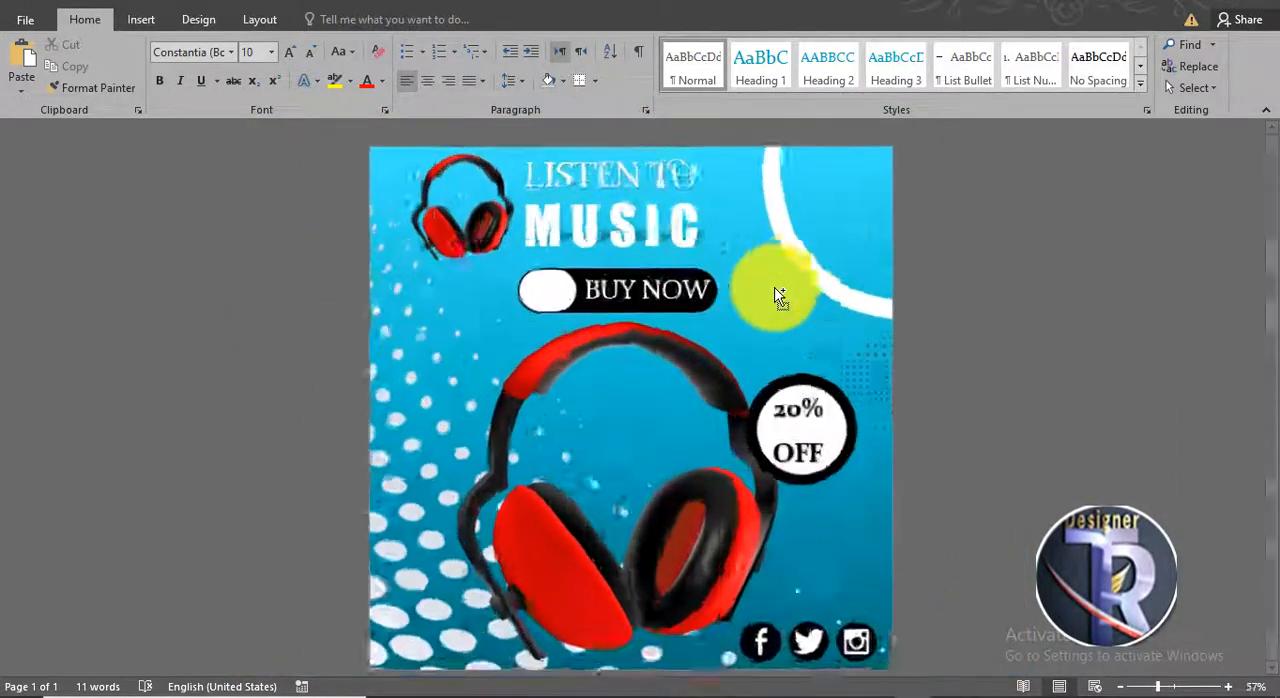
{"action": "scroll", "coordinate": [775, 290], "scroll_direction": "up", "scroll_amount": 2, "text": "ctrl"}
{"action": "scroll", "coordinate": [775, 290], "scroll_direction": "down", "scroll_amount": 2, "text": "ctrl"}
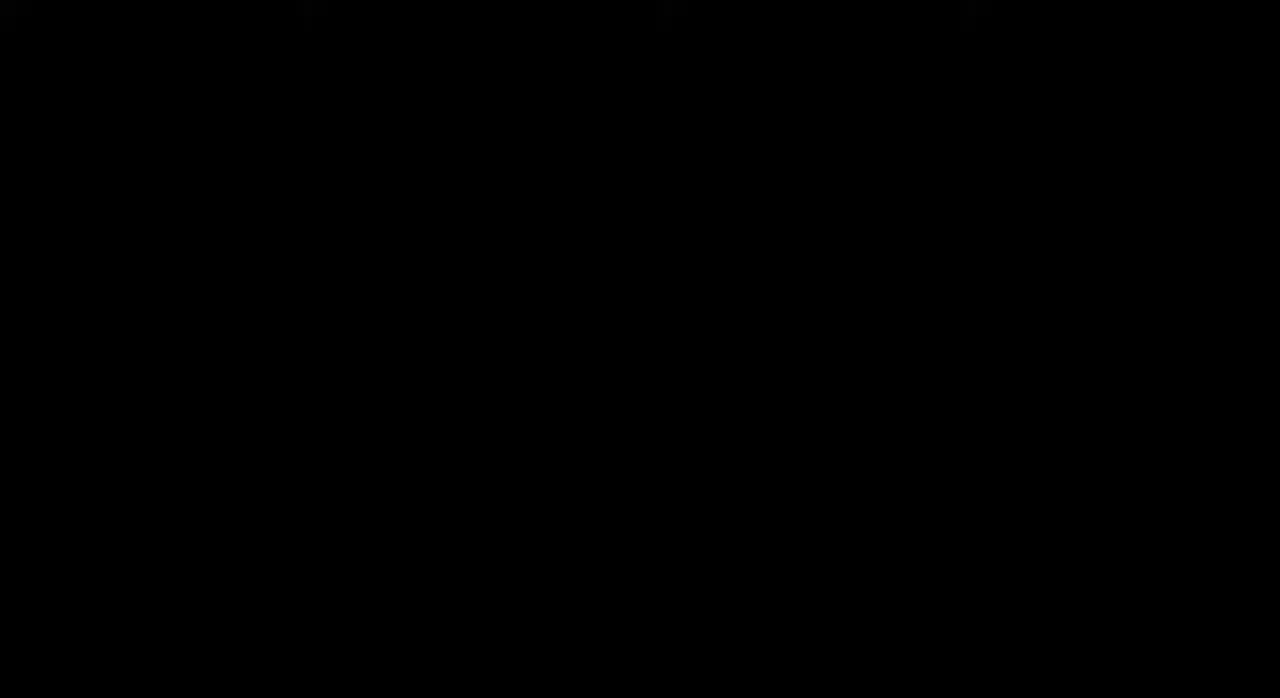